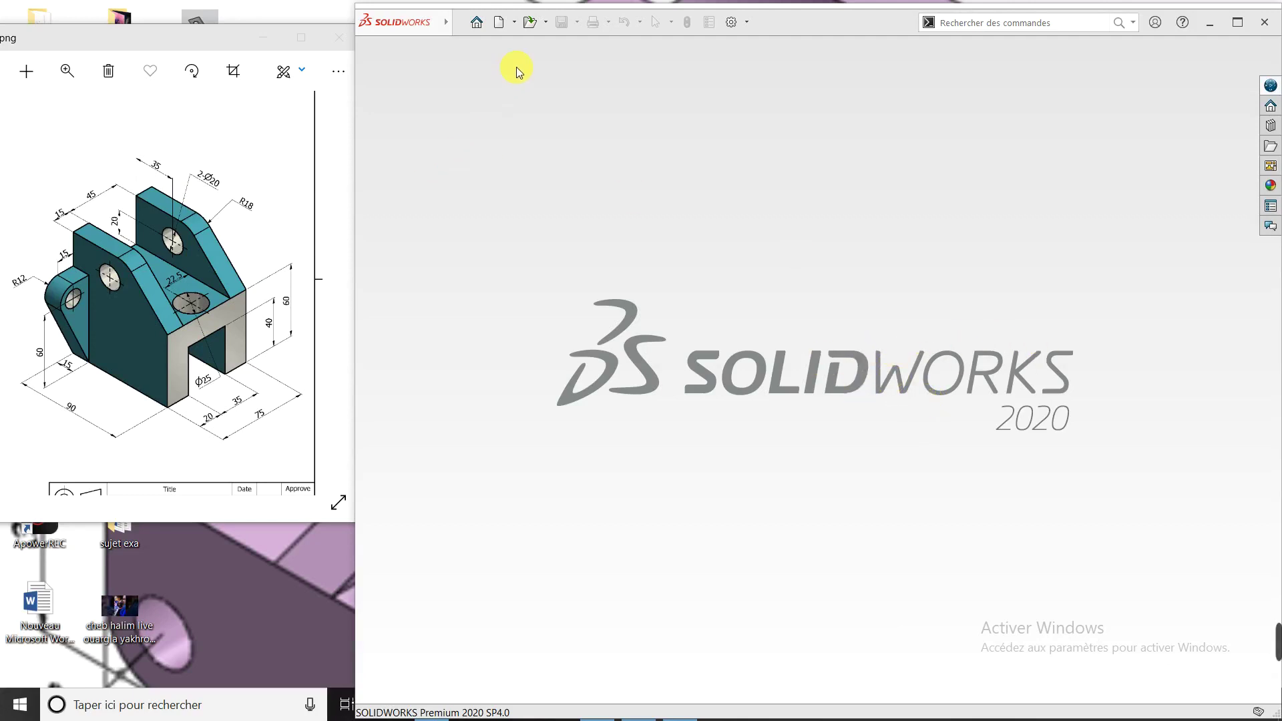
Step: Create a new blank part document, Pièce2
{"action": "left_click", "coordinate": [514, 26]}
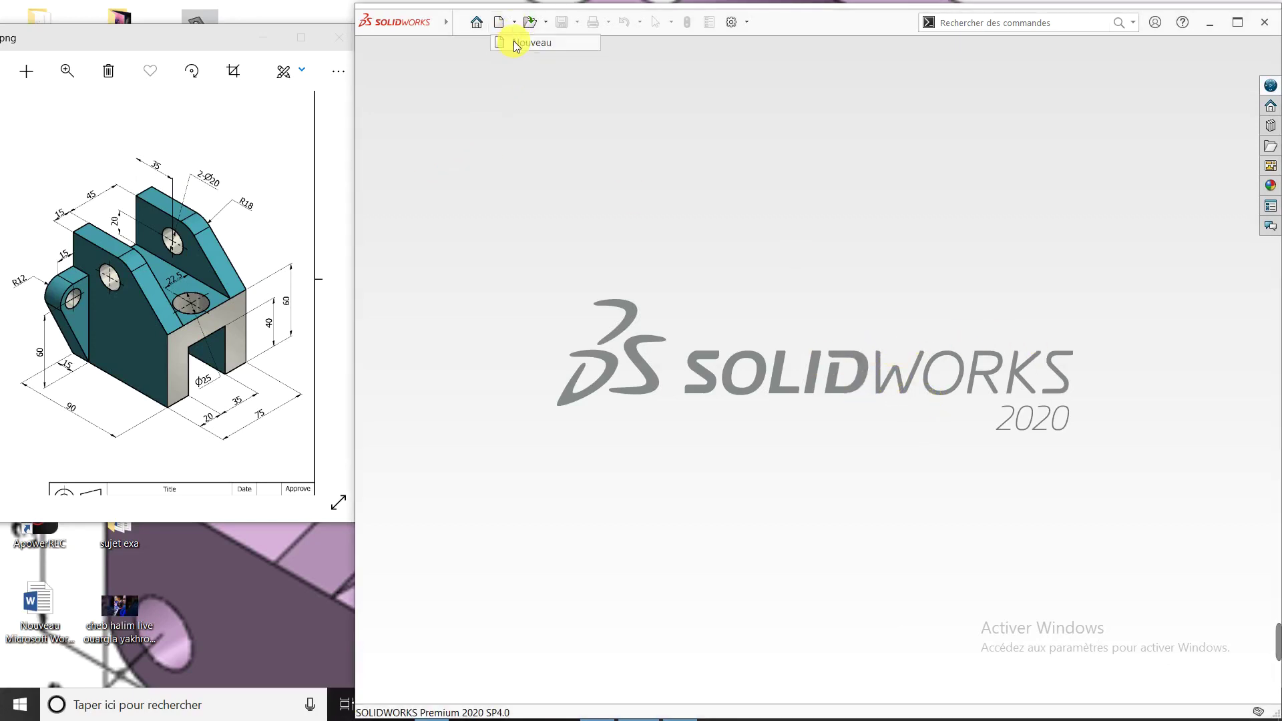
{"action": "left_click", "coordinate": [514, 42]}
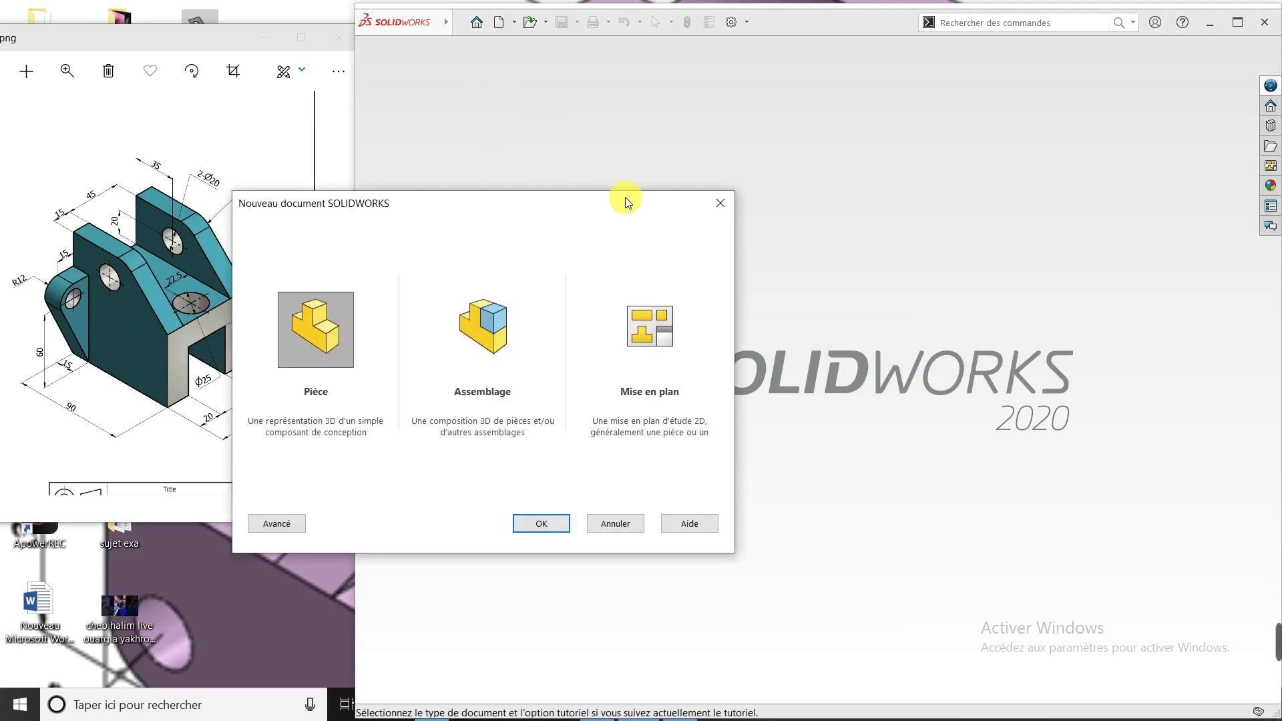
{"action": "left_click", "coordinate": [542, 525]}
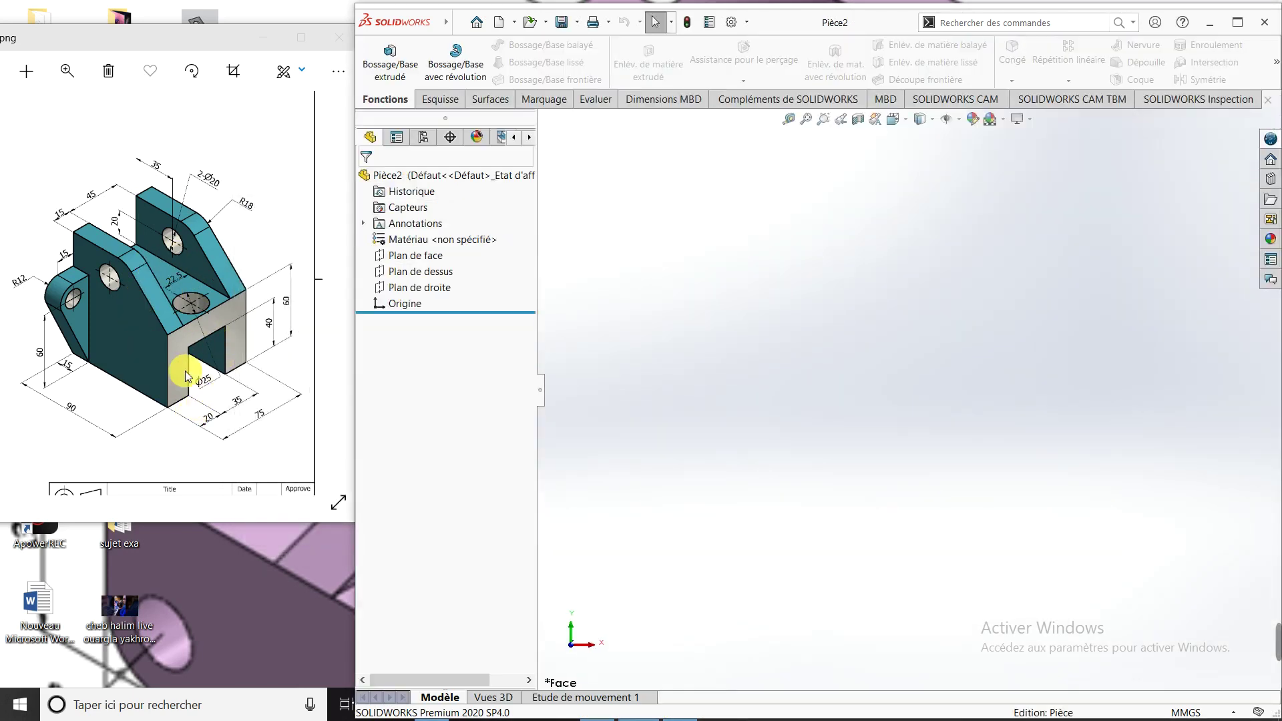
Step: Select Plan de droite and orient the view normal to it for sketching
{"action": "left_click", "coordinate": [428, 287]}
{"action": "left_click", "coordinate": [501, 274]}
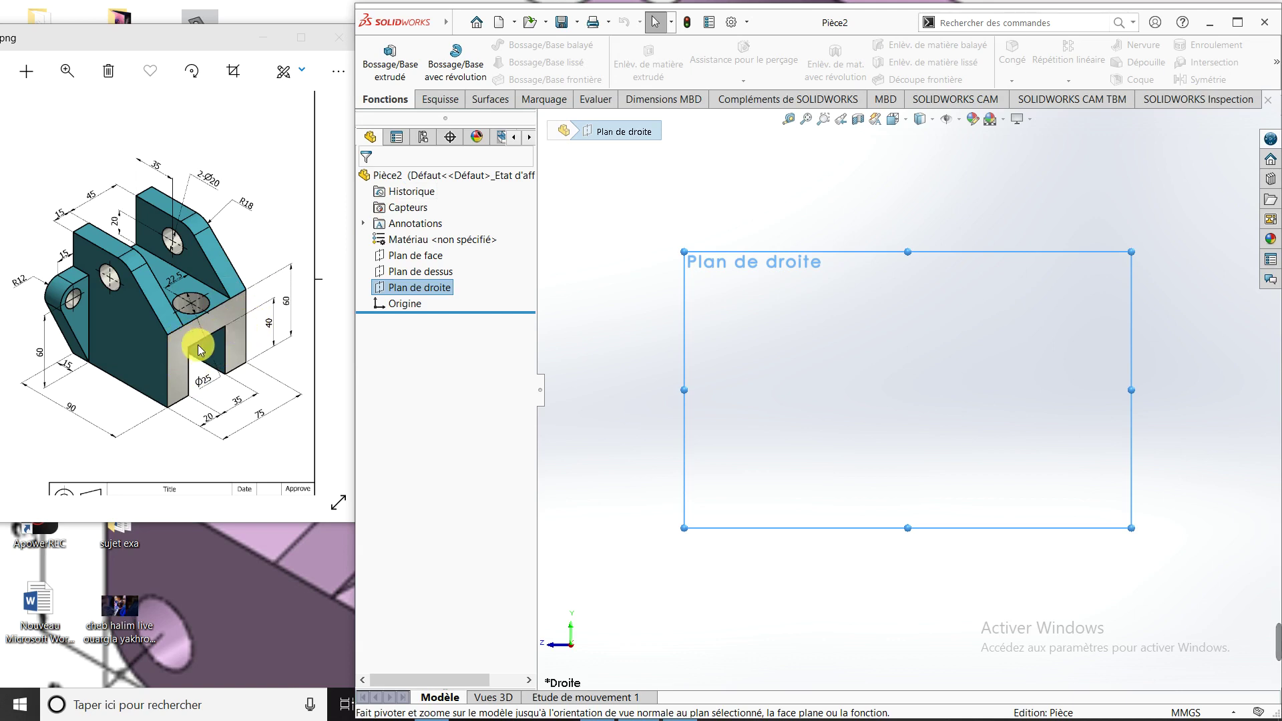
{"action": "left_click", "coordinate": [439, 100]}
Step: Sketch an eight-line closed inverted-U outline on the right plane
{"action": "left_click", "coordinate": [379, 54]}
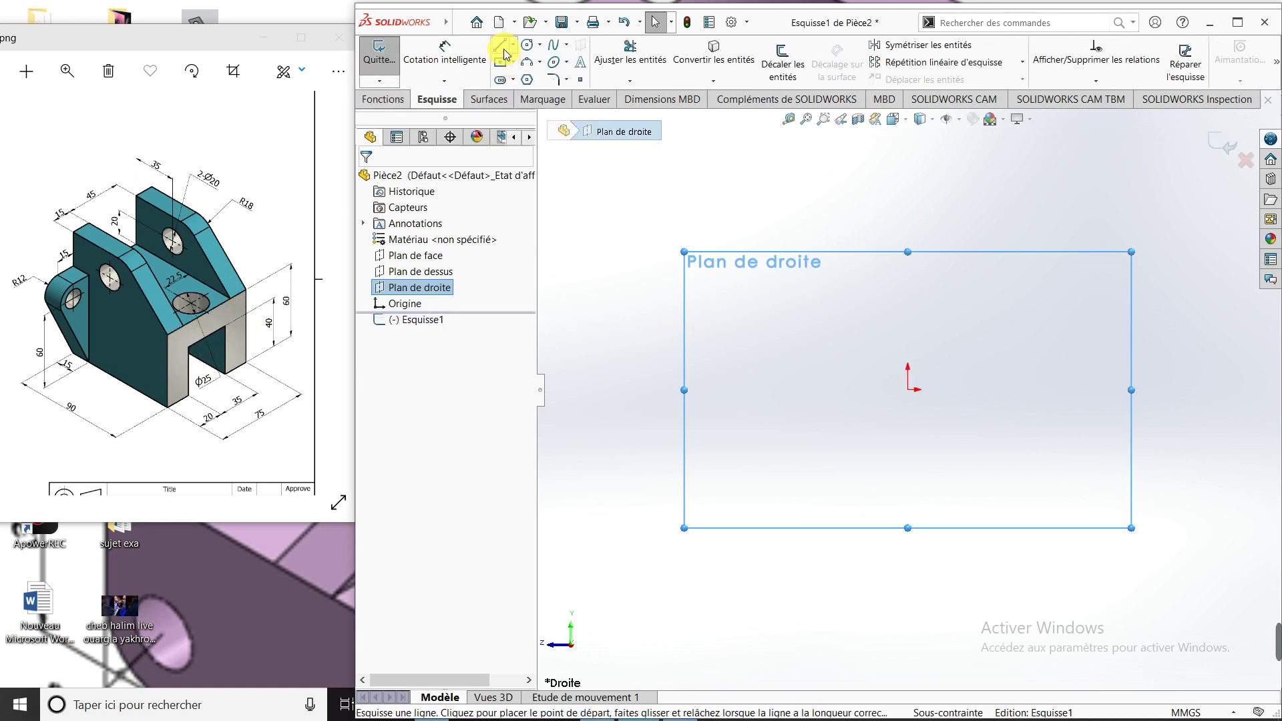
{"action": "left_click", "coordinate": [501, 47]}
{"action": "left_click", "coordinate": [753, 488]}
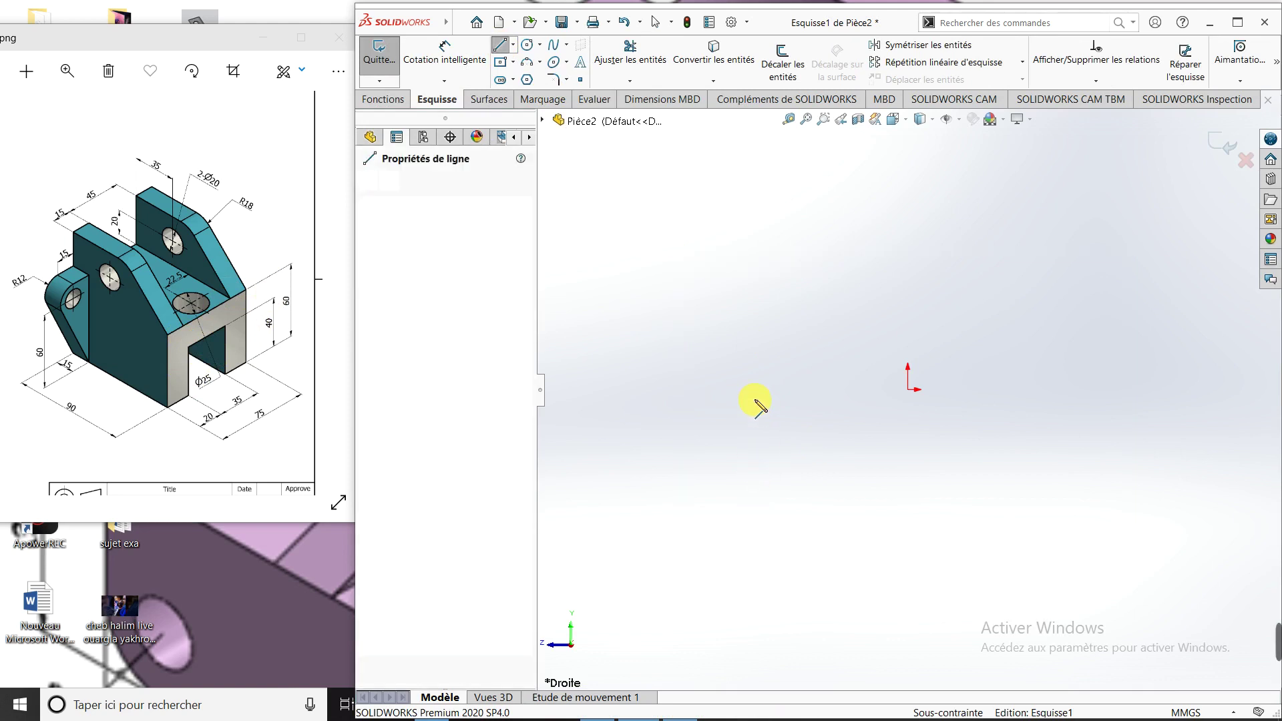
{"action": "left_click", "coordinate": [752, 372]}
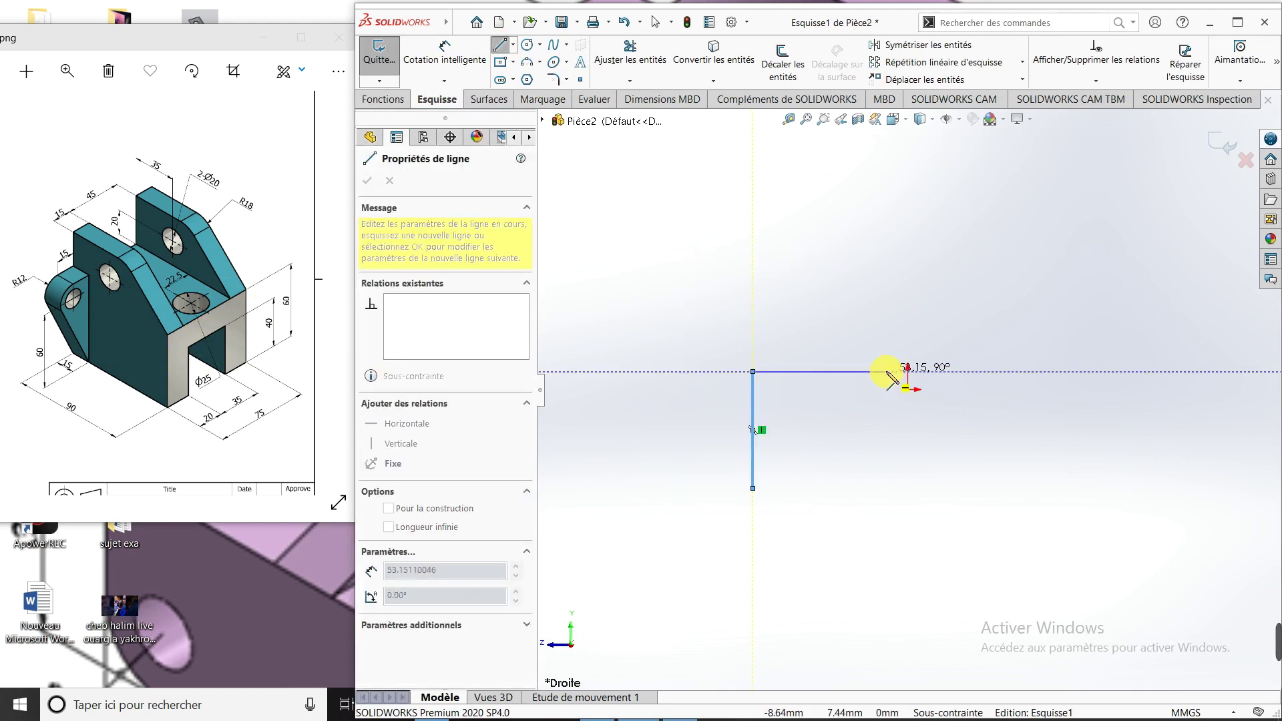
{"action": "left_click", "coordinate": [885, 371]}
{"action": "left_click", "coordinate": [886, 487]}
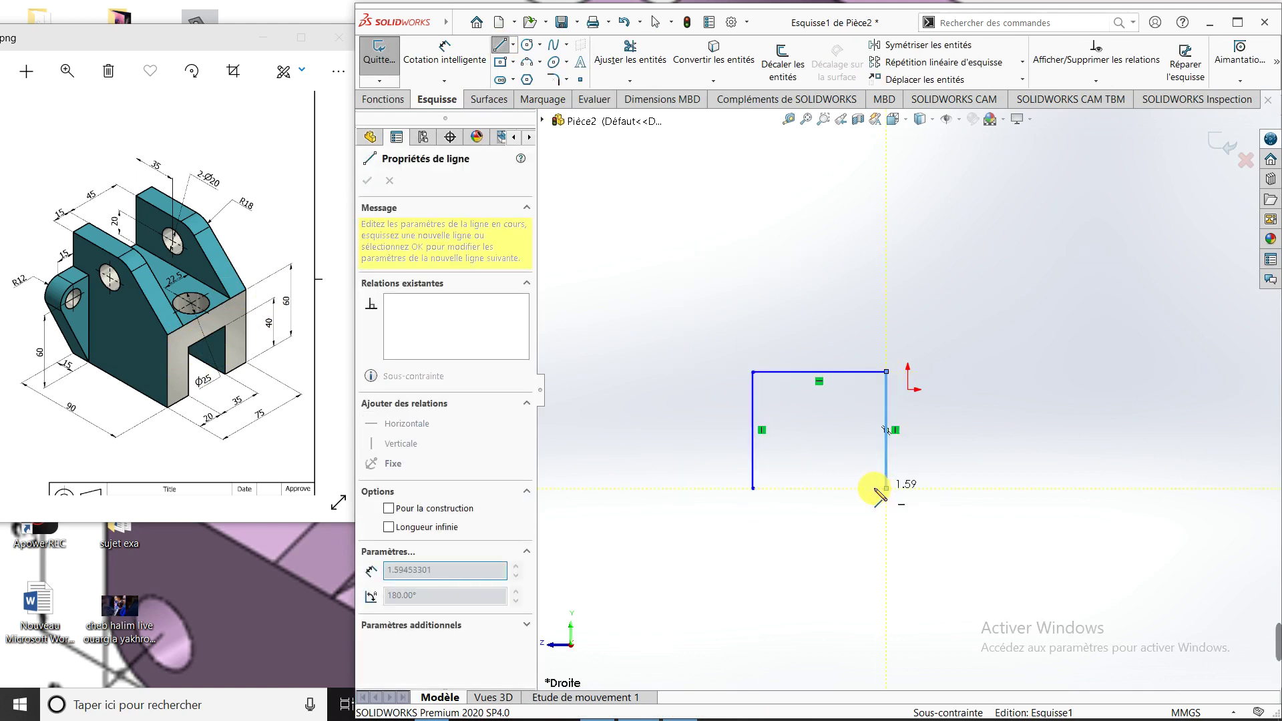
{"action": "left_click", "coordinate": [851, 488]}
{"action": "left_click", "coordinate": [851, 400]}
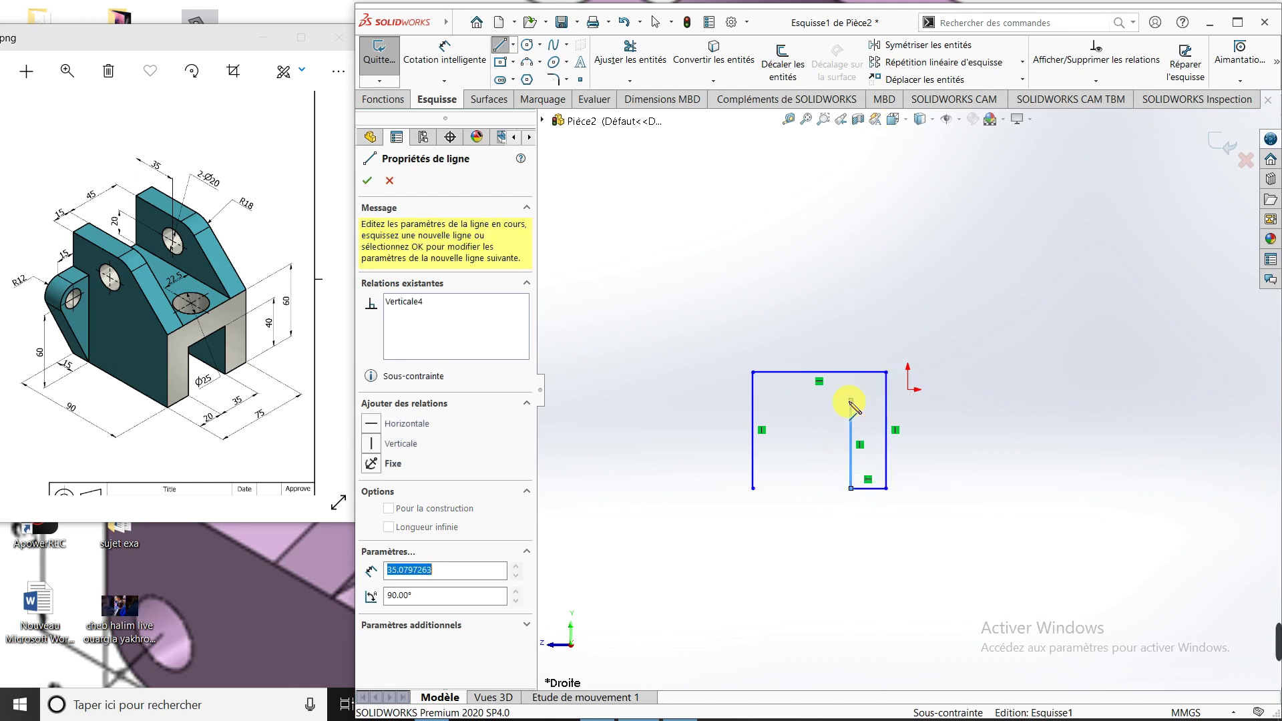
{"action": "left_click", "coordinate": [778, 401]}
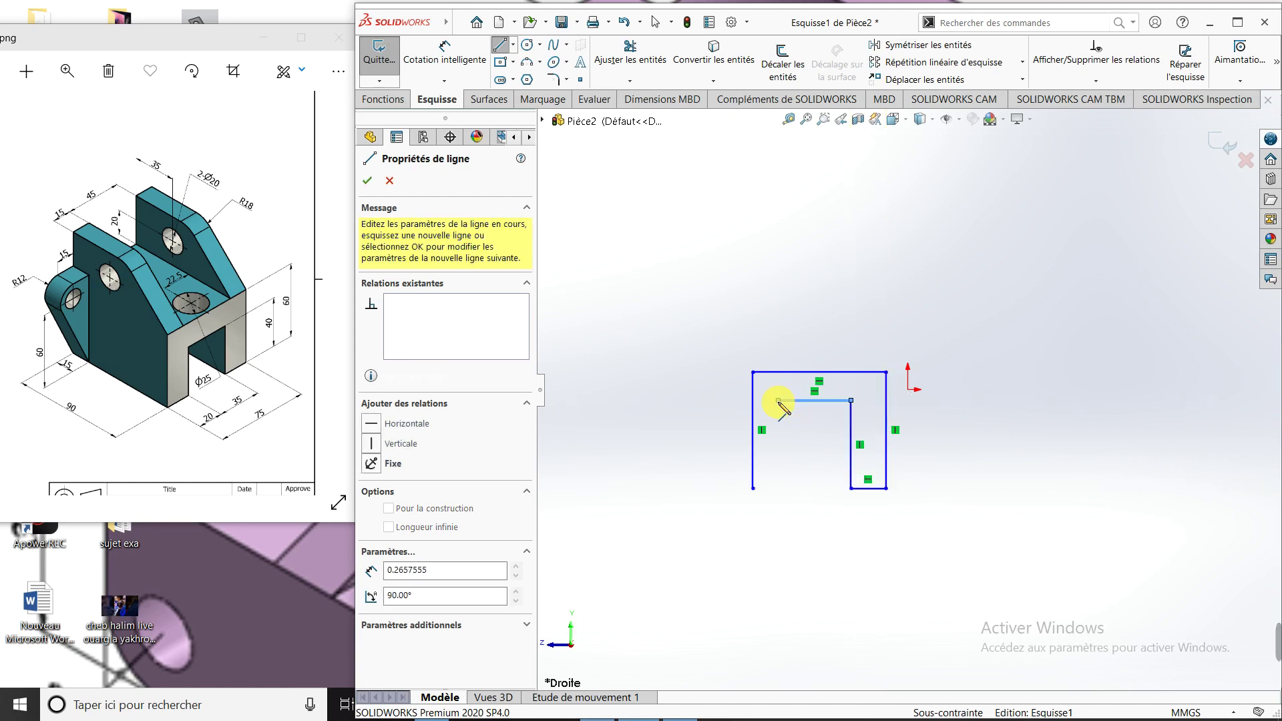
{"action": "left_click", "coordinate": [778, 488]}
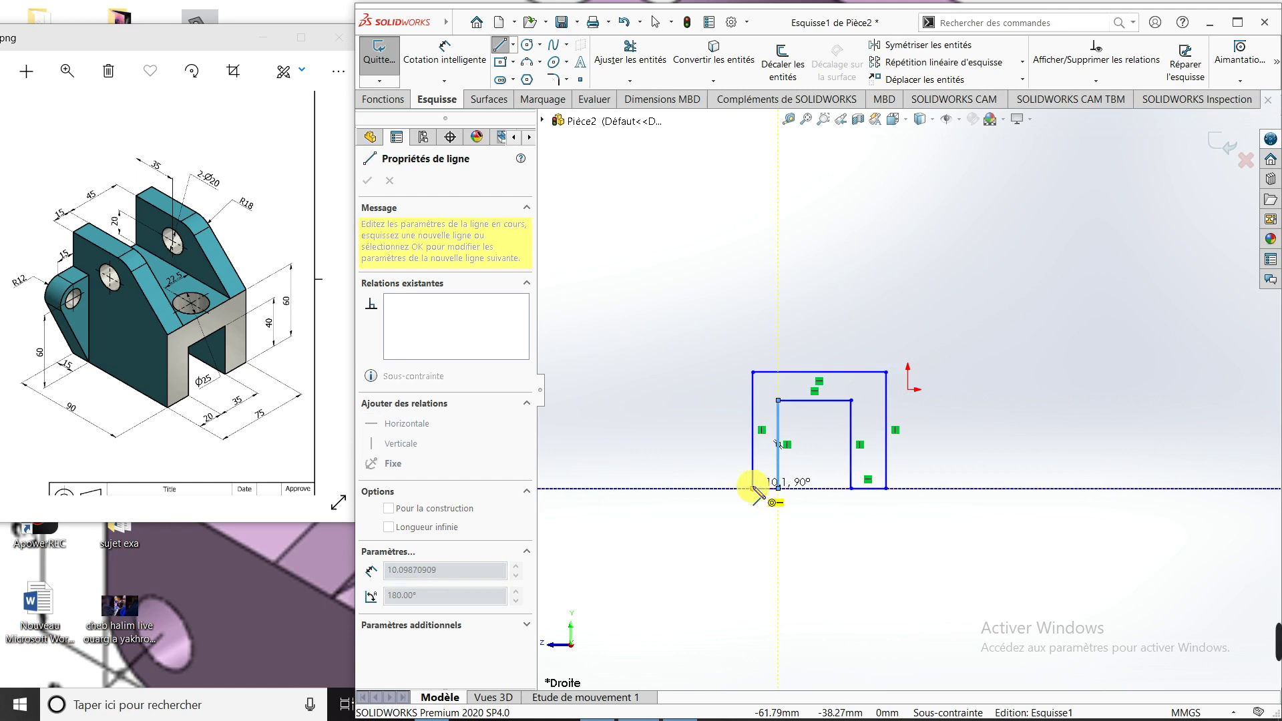
{"action": "left_click", "coordinate": [752, 488]}
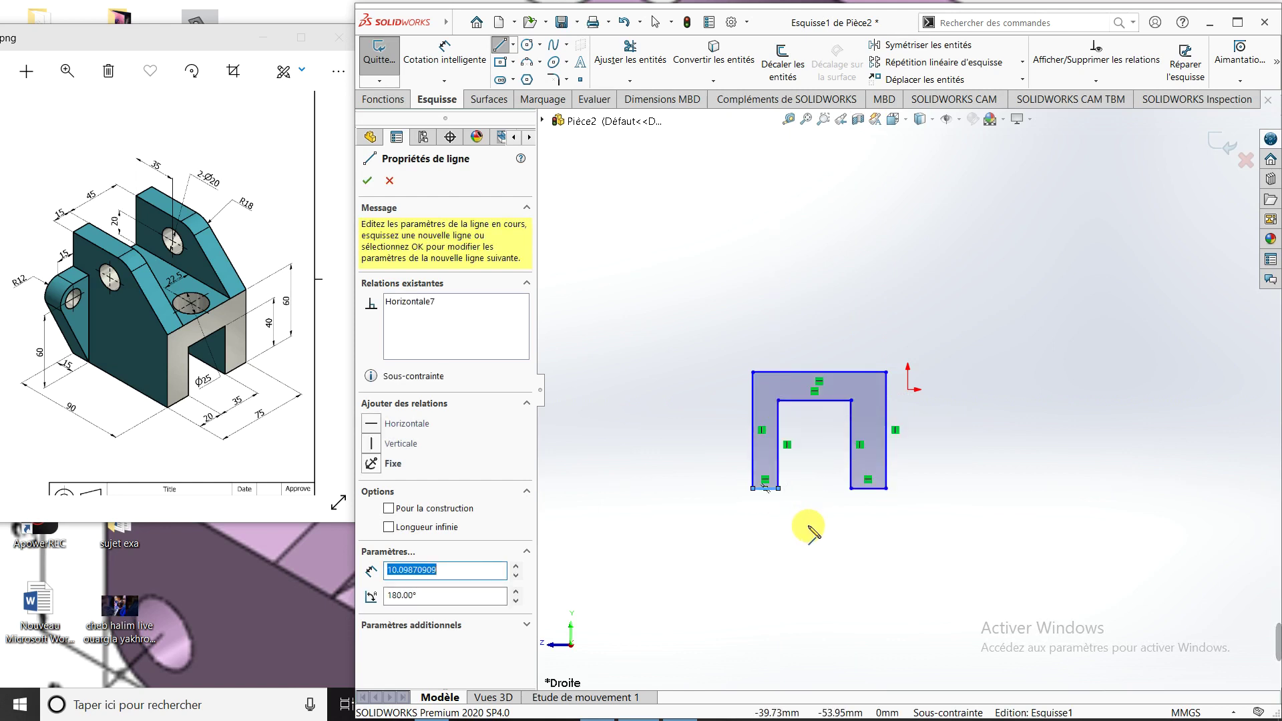
{"action": "key", "text": "Escape"}
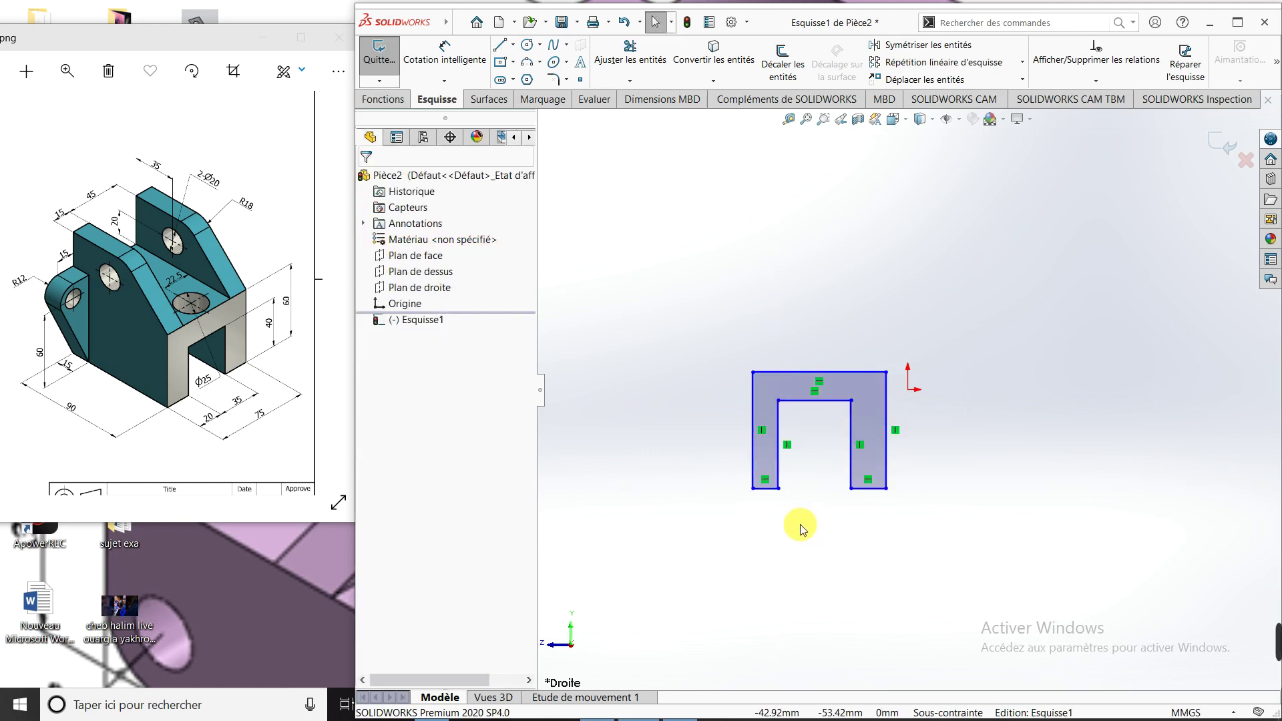
Step: Dimension the U's overall width to 75 and the opening width to 35
{"action": "left_click", "coordinate": [432, 56]}
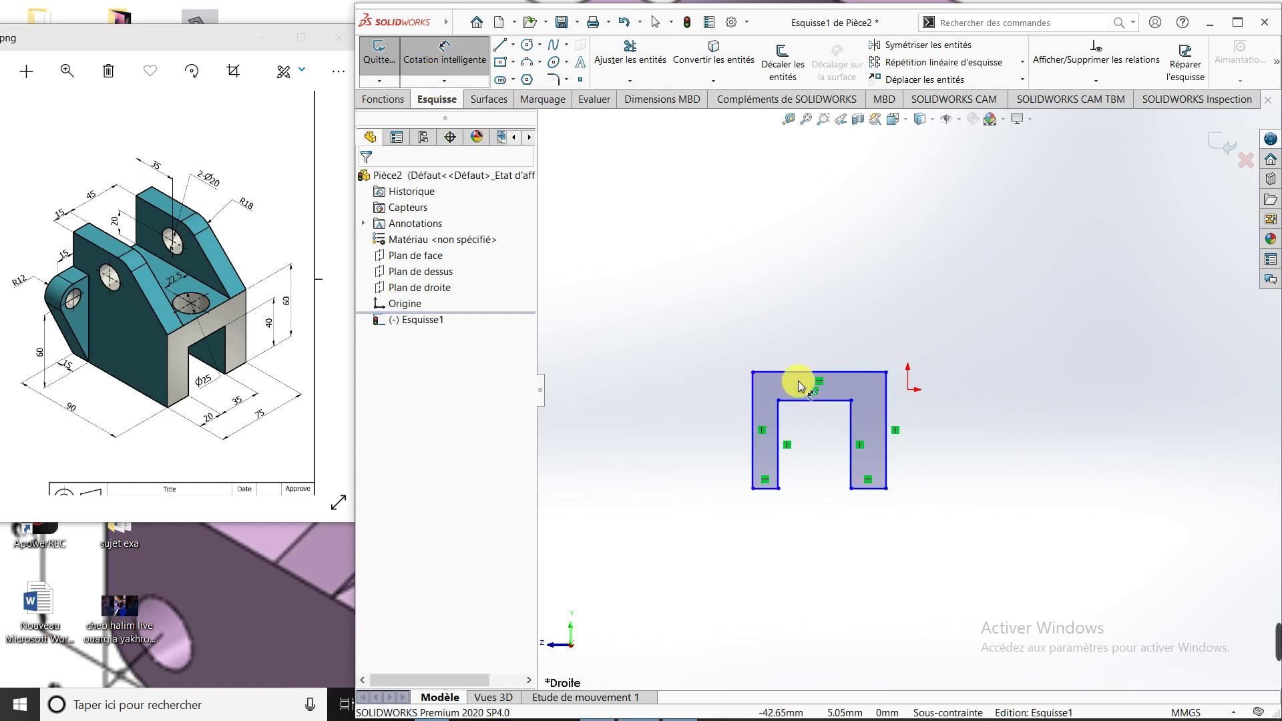
{"action": "left_click", "coordinate": [801, 375]}
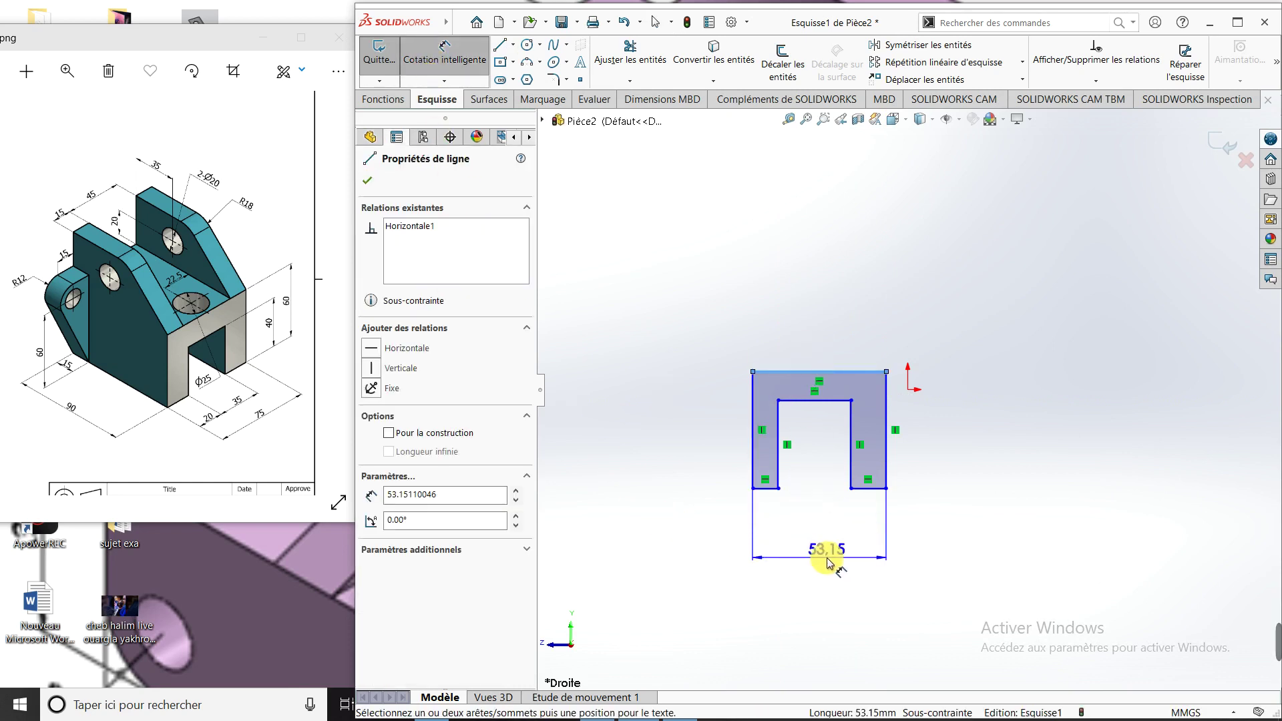
{"action": "left_click", "coordinate": [827, 560]}
{"action": "left_click", "coordinate": [827, 561]}
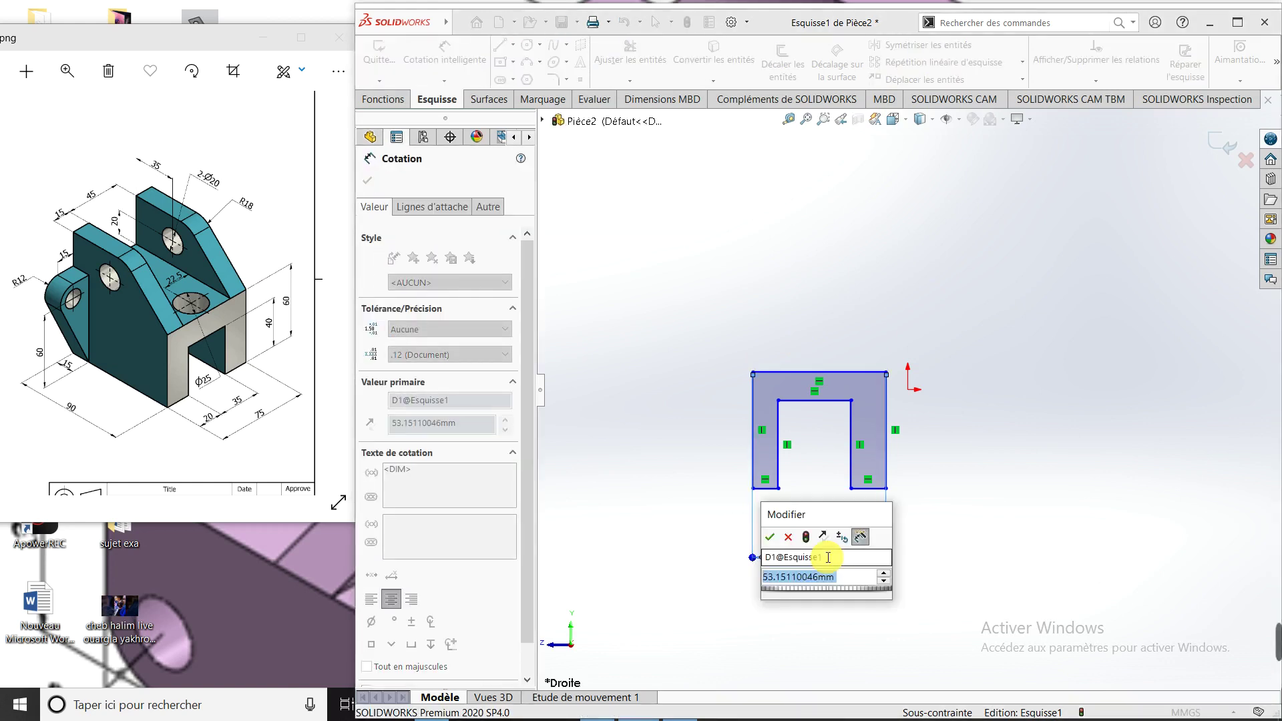
{"action": "type", "text": "75"}
{"action": "key", "text": "Return"}
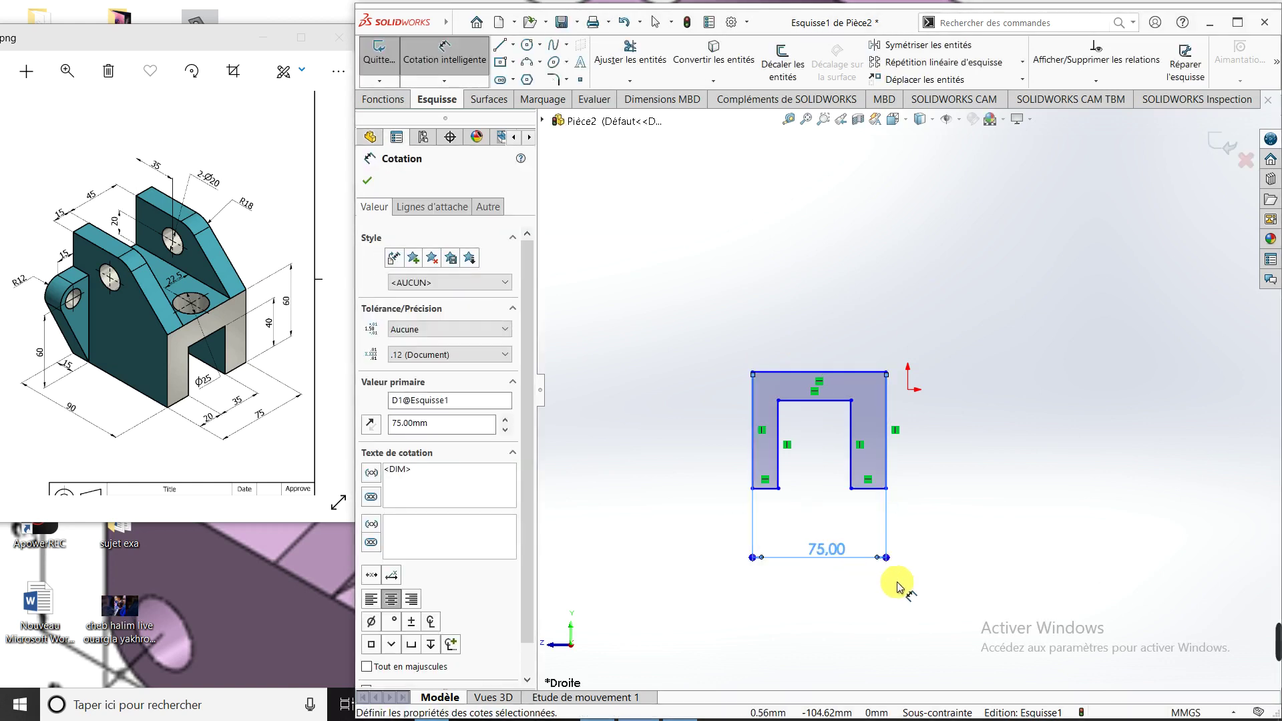
{"action": "left_click", "coordinate": [779, 491]}
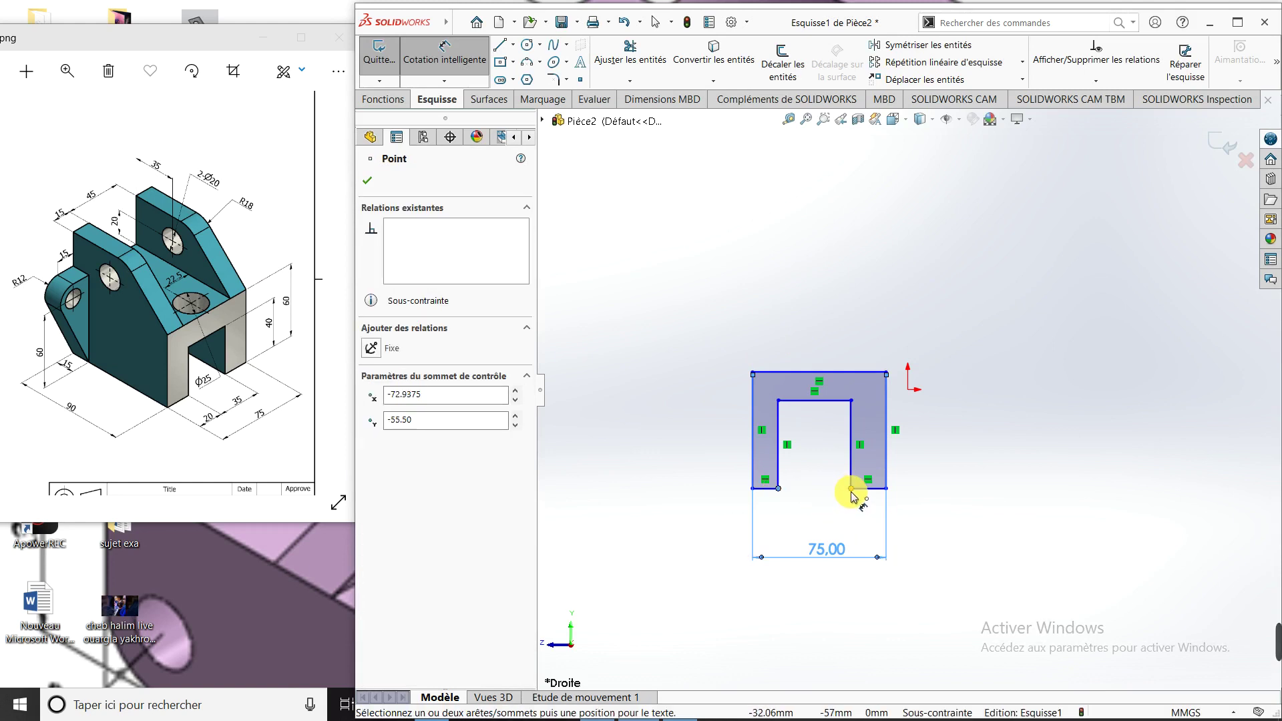
{"action": "left_click", "coordinate": [851, 491]}
{"action": "left_click", "coordinate": [814, 521]}
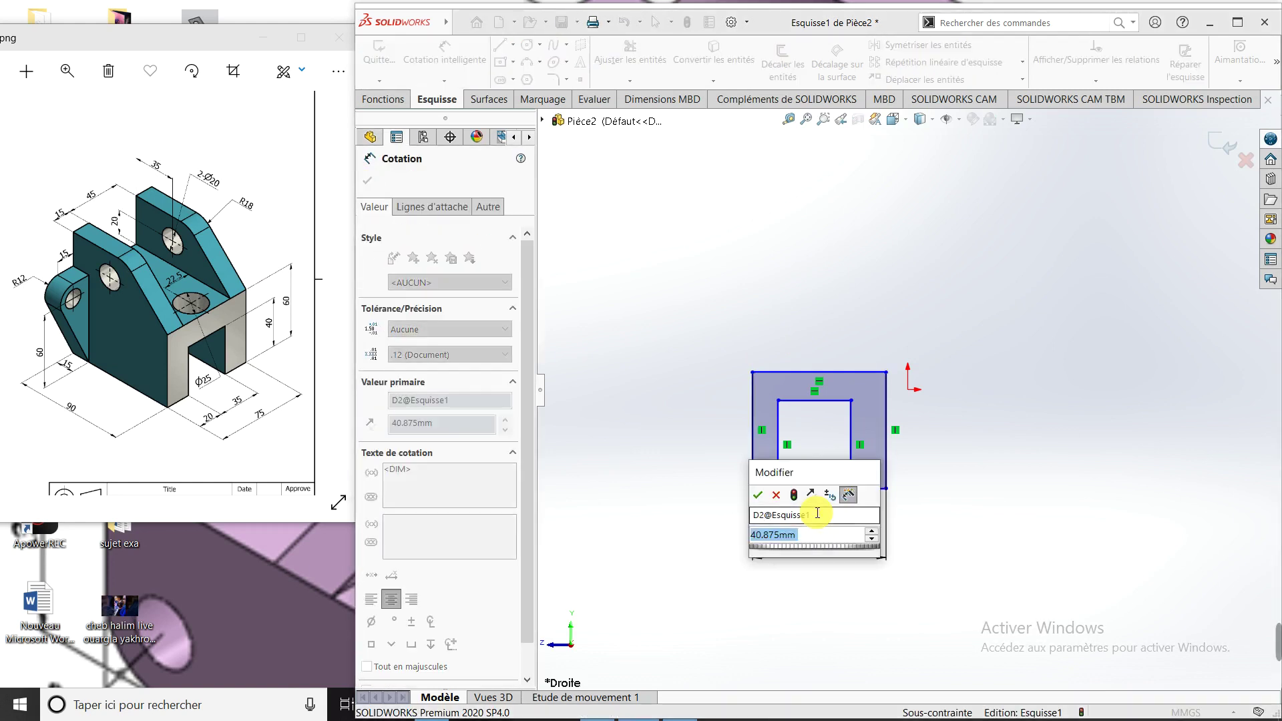
{"action": "type", "text": "35"}
{"action": "key", "text": "Return"}
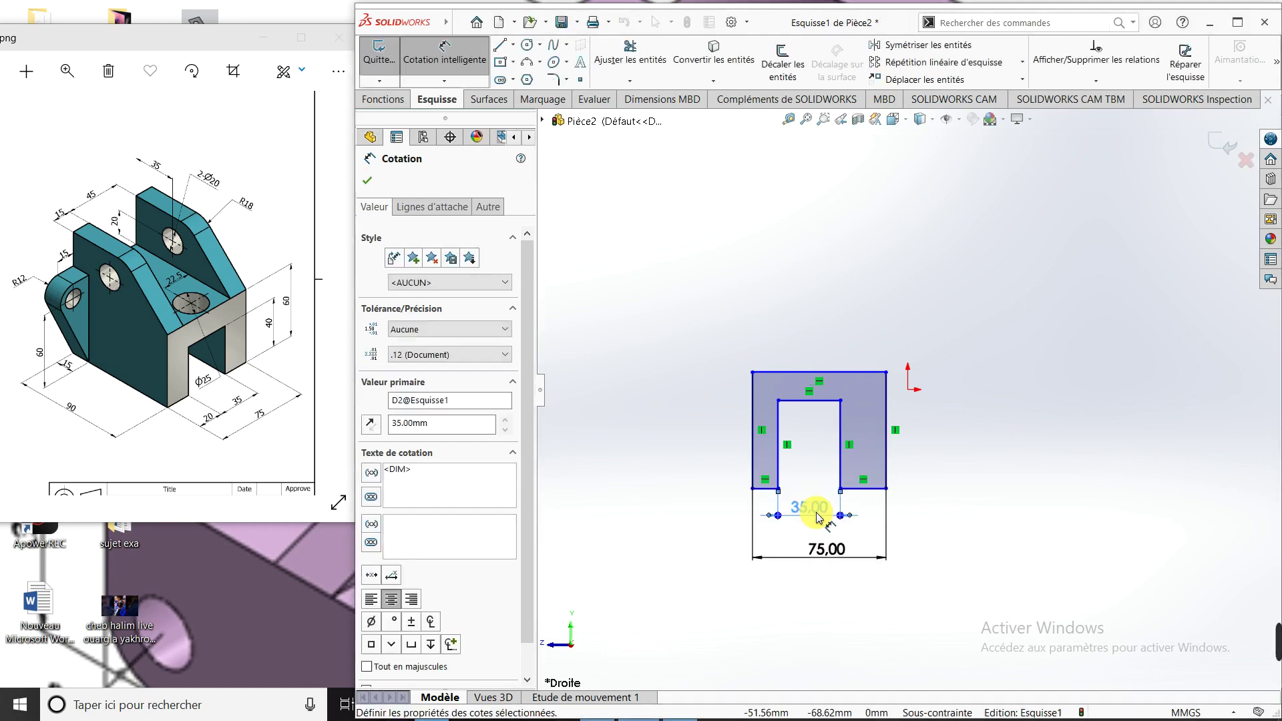
Step: Dimension the leg width to 20 and the opening height to 40
{"action": "scroll", "coordinate": [818, 518], "scroll_direction": "down", "scroll_amount": 2}
{"action": "scroll", "coordinate": [827, 514], "scroll_direction": "down", "scroll_amount": 3}
{"action": "scroll", "coordinate": [838, 511], "scroll_direction": "down", "scroll_amount": 2}
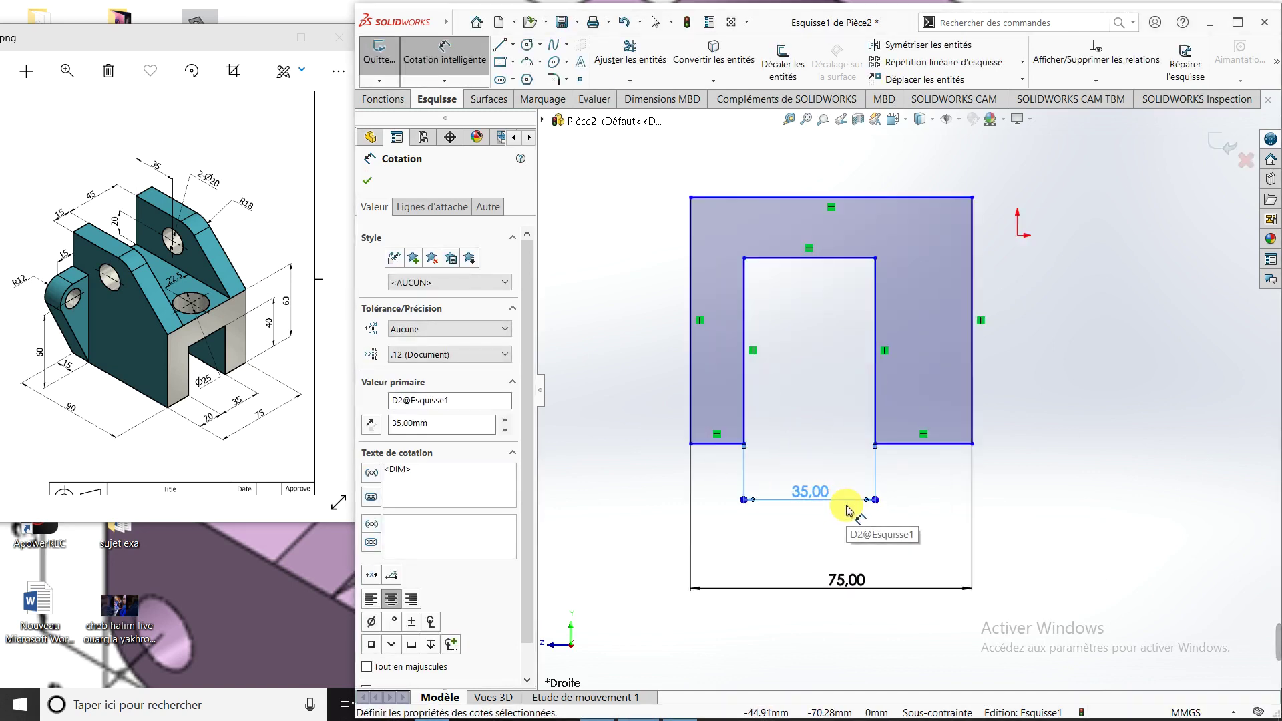
{"action": "left_click", "coordinate": [698, 427]}
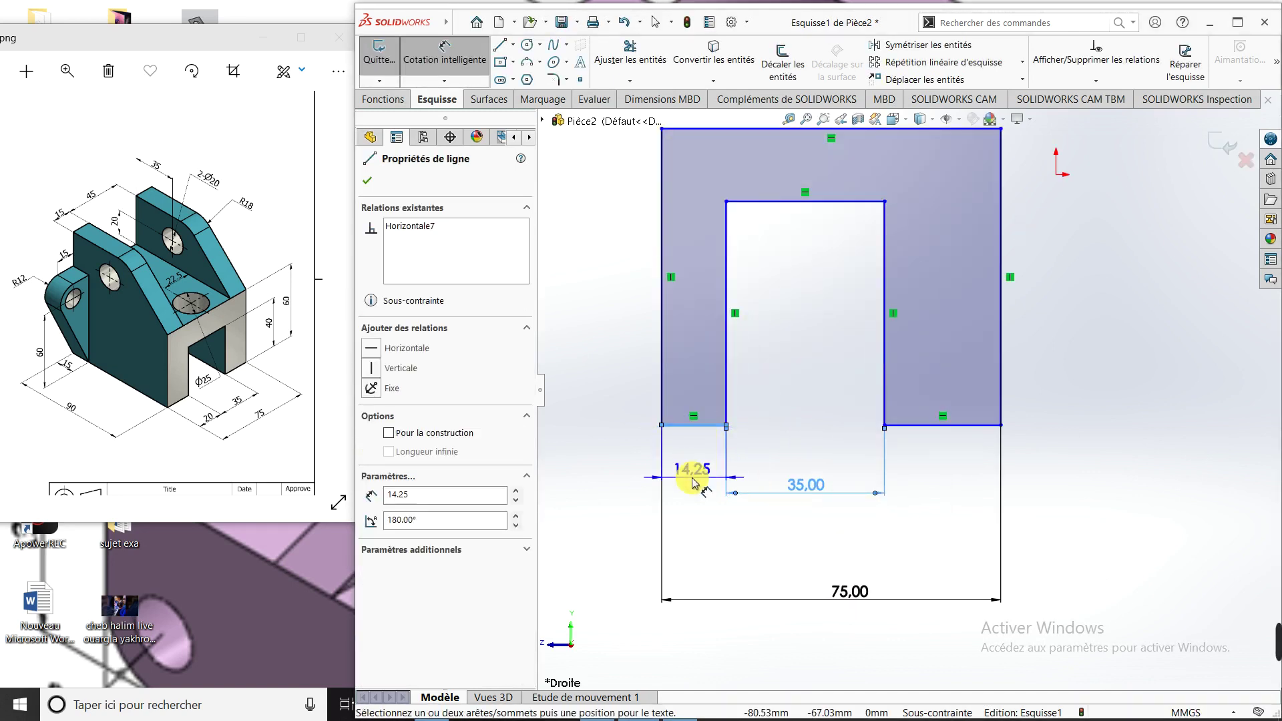
{"action": "left_click", "coordinate": [696, 492]}
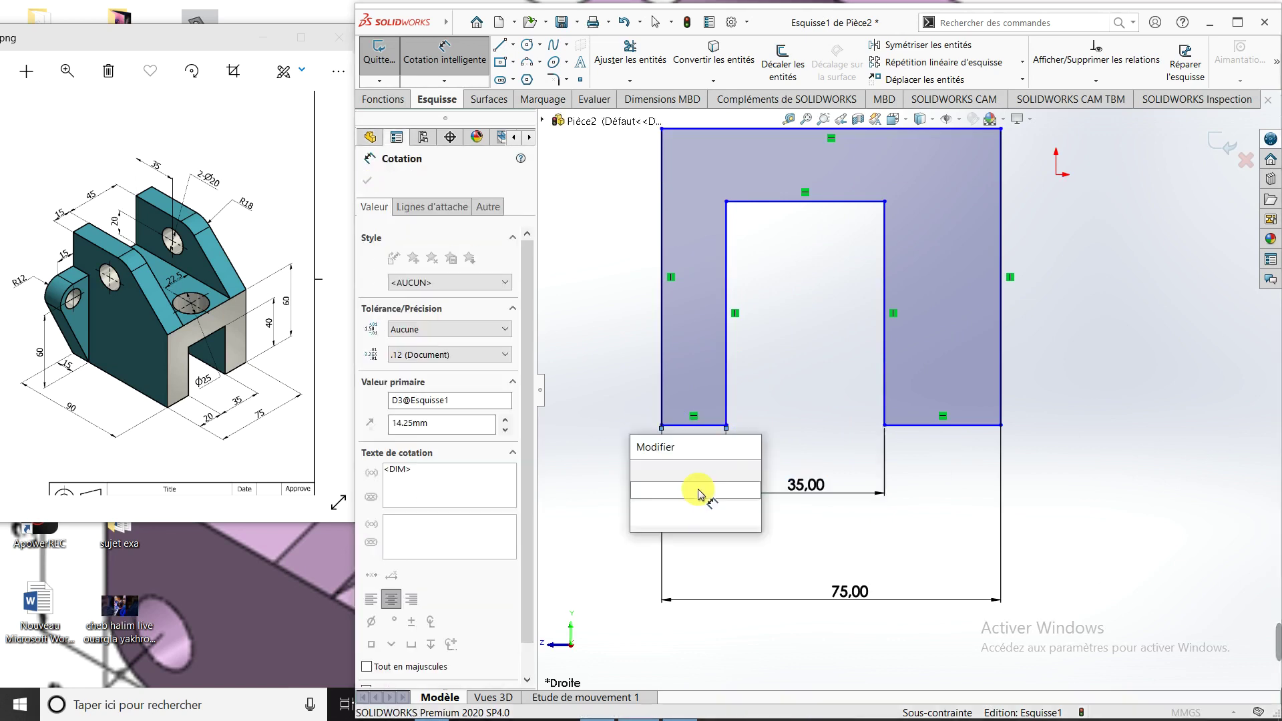
{"action": "type", "text": "20"}
{"action": "key", "text": "Return"}
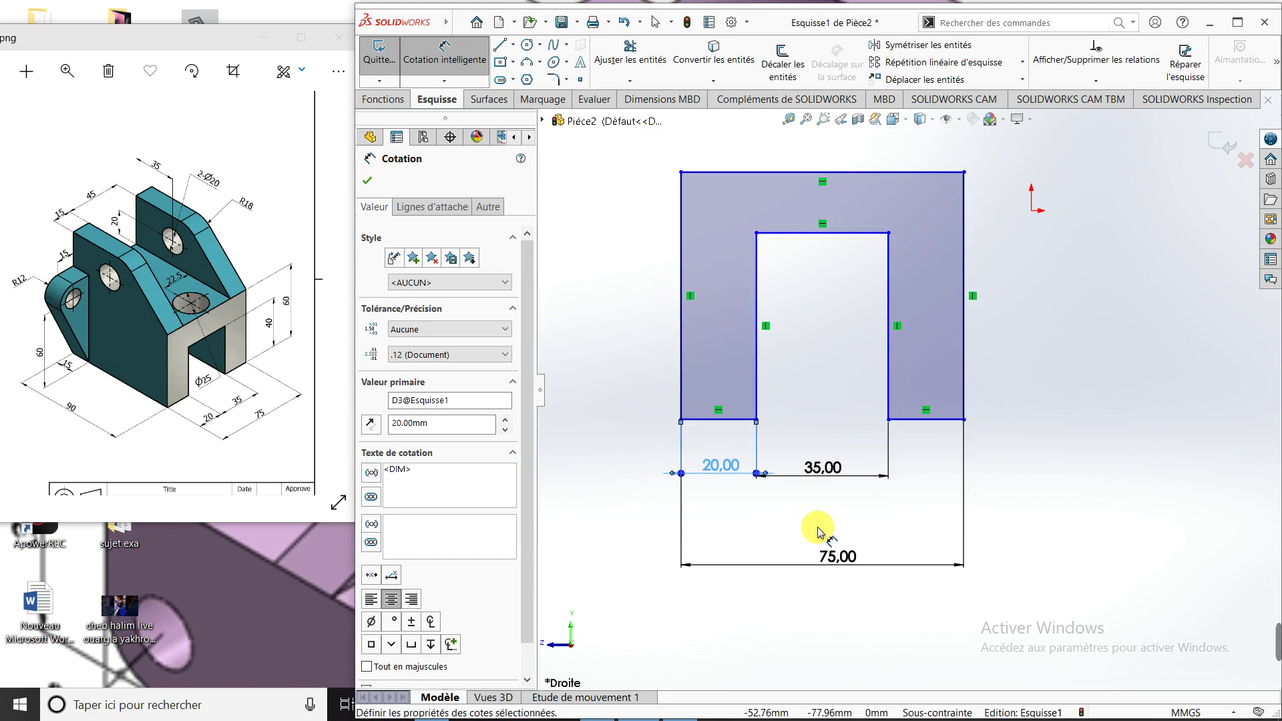
{"action": "left_click", "coordinate": [758, 281]}
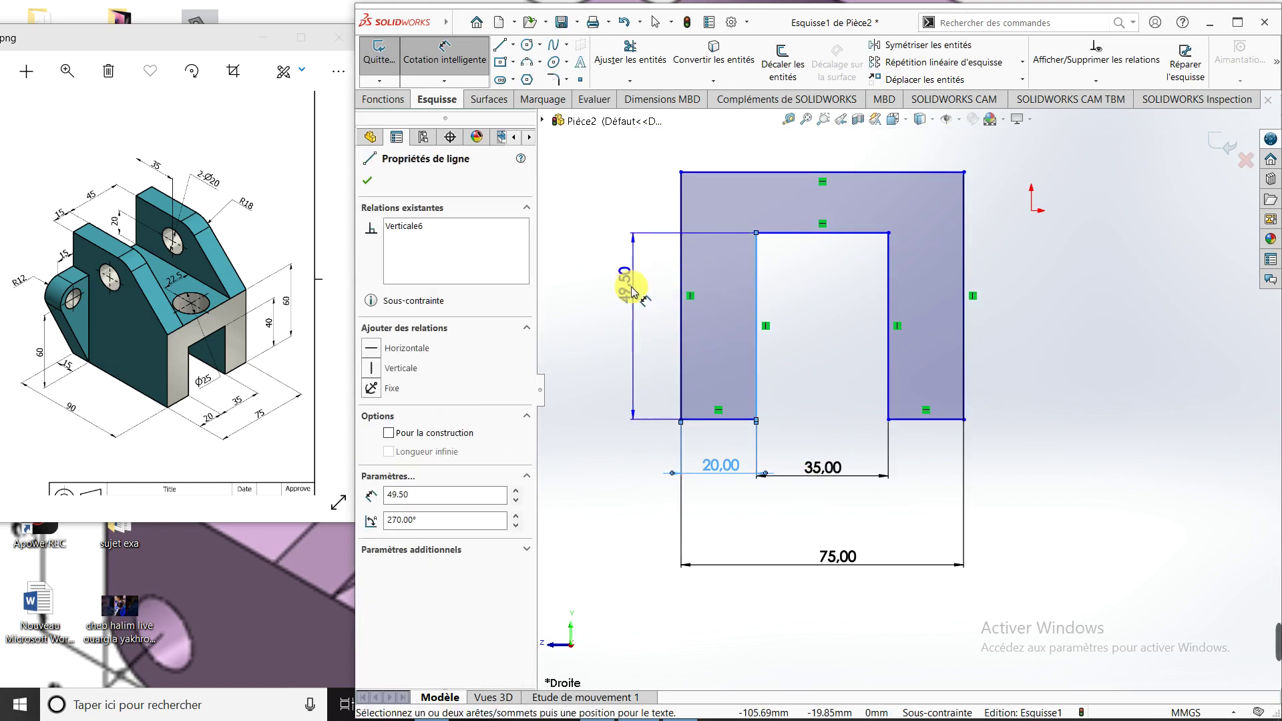
{"action": "left_click", "coordinate": [626, 288]}
{"action": "type", "text": "40"}
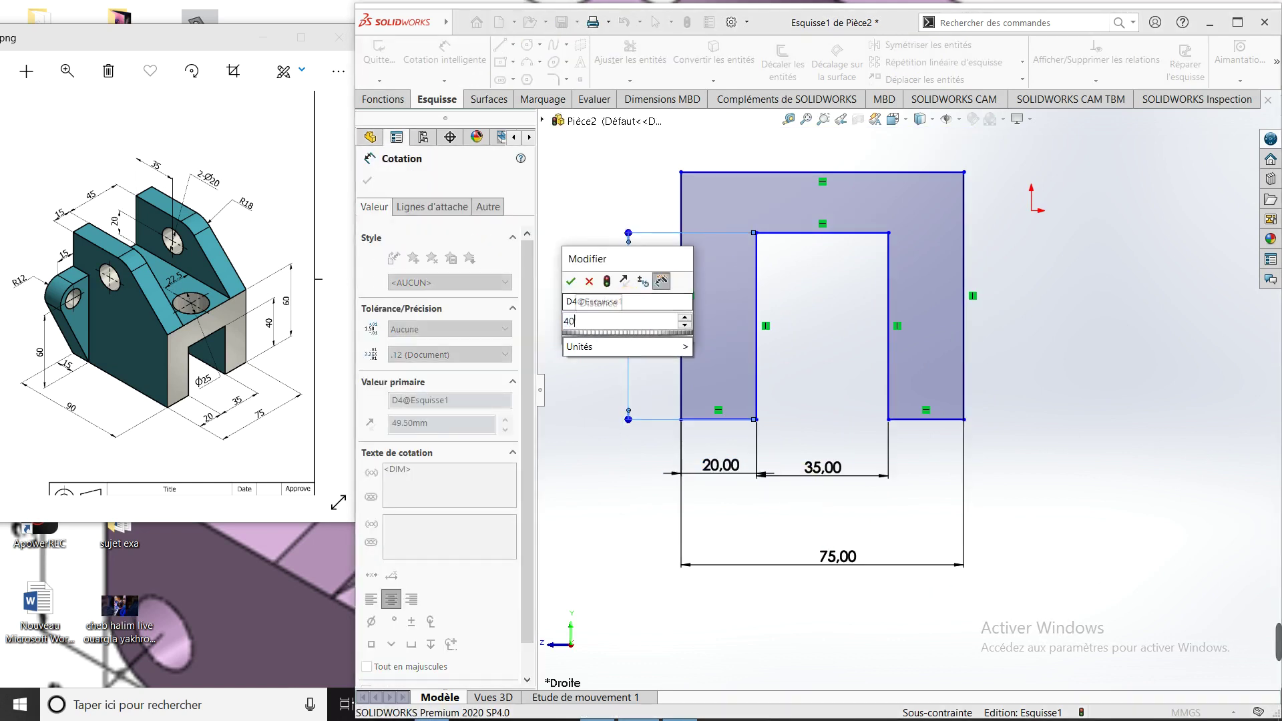
{"action": "key", "text": "Return"}
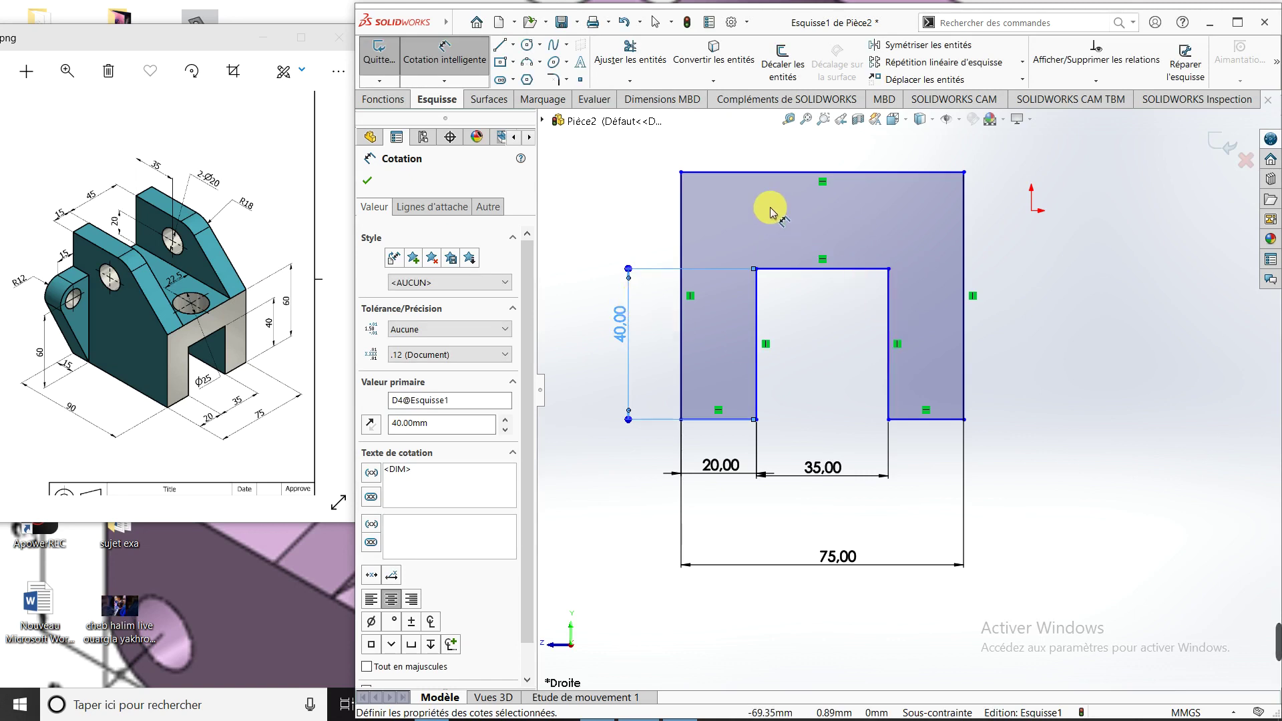
Step: Set the U's overall height to 60
{"action": "left_click", "coordinate": [726, 173]}
{"action": "left_click", "coordinate": [735, 420]}
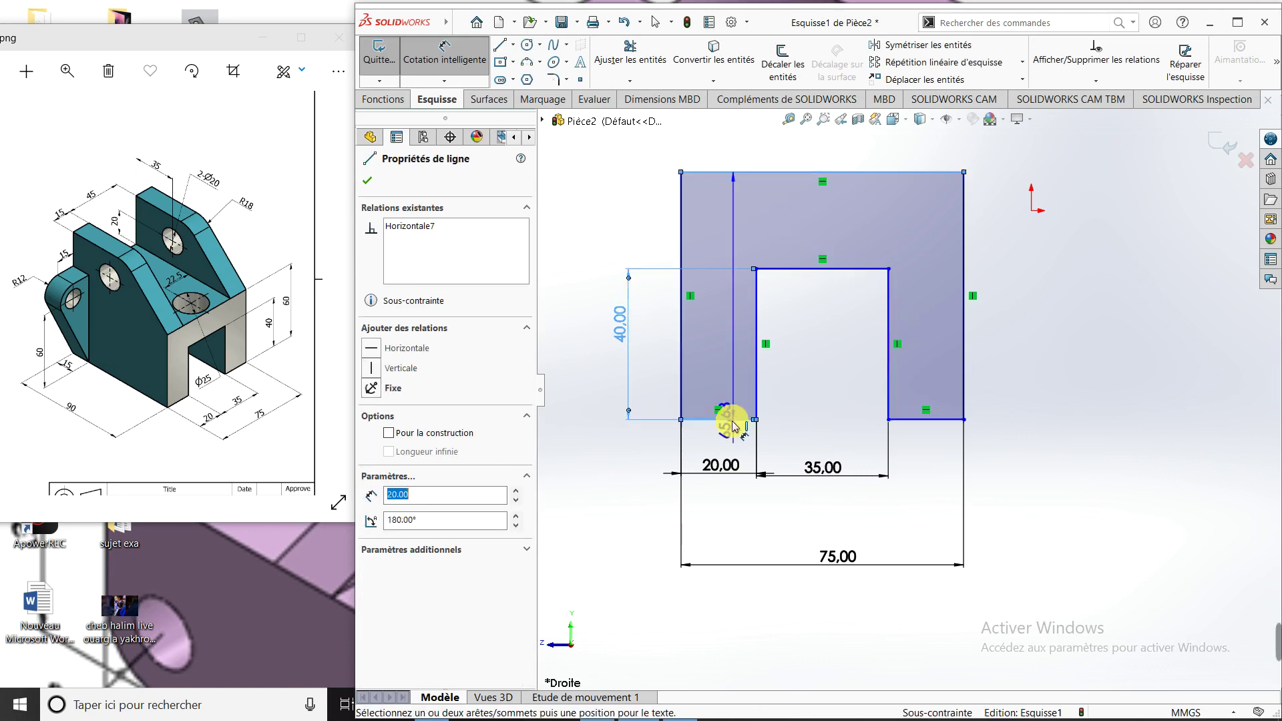
{"action": "left_click", "coordinate": [578, 332]}
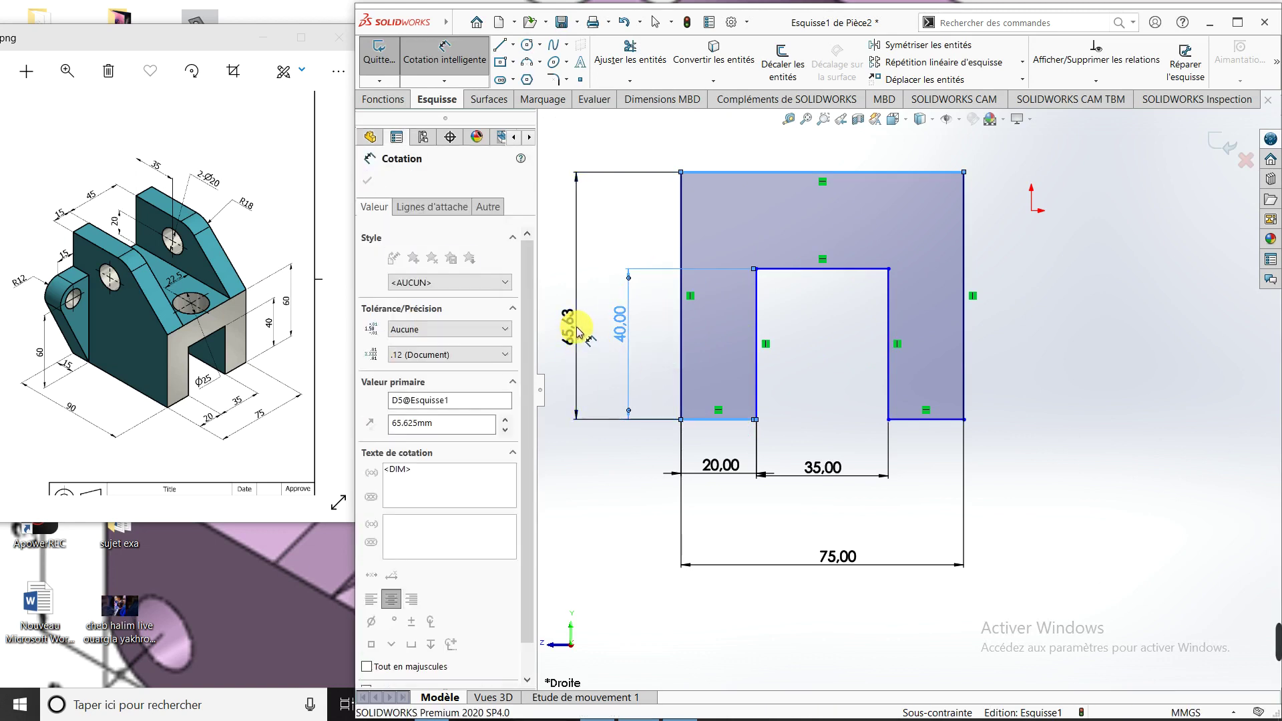
{"action": "type", "text": "60"}
{"action": "key", "text": "Return"}
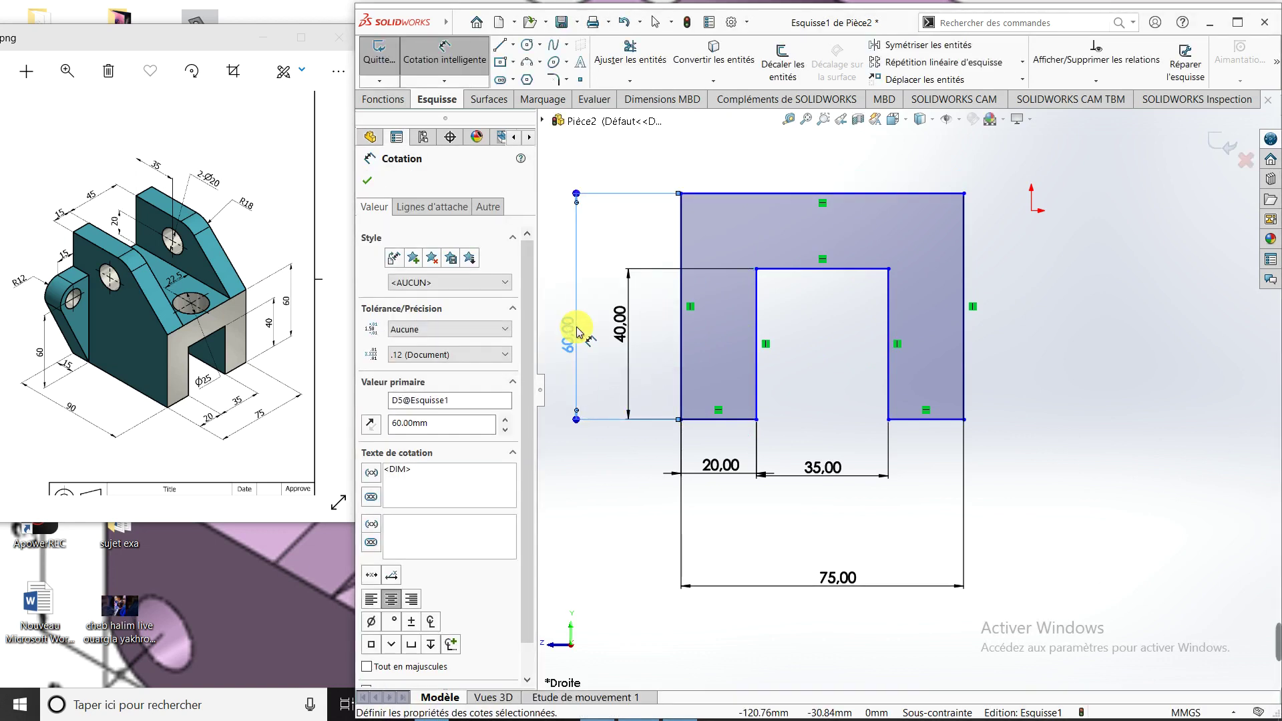
Step: Locate the outline from the origin with 17,94 and 55,50 offsets, then fit the view
{"action": "left_click", "coordinate": [963, 263]}
{"action": "left_click", "coordinate": [1032, 211]}
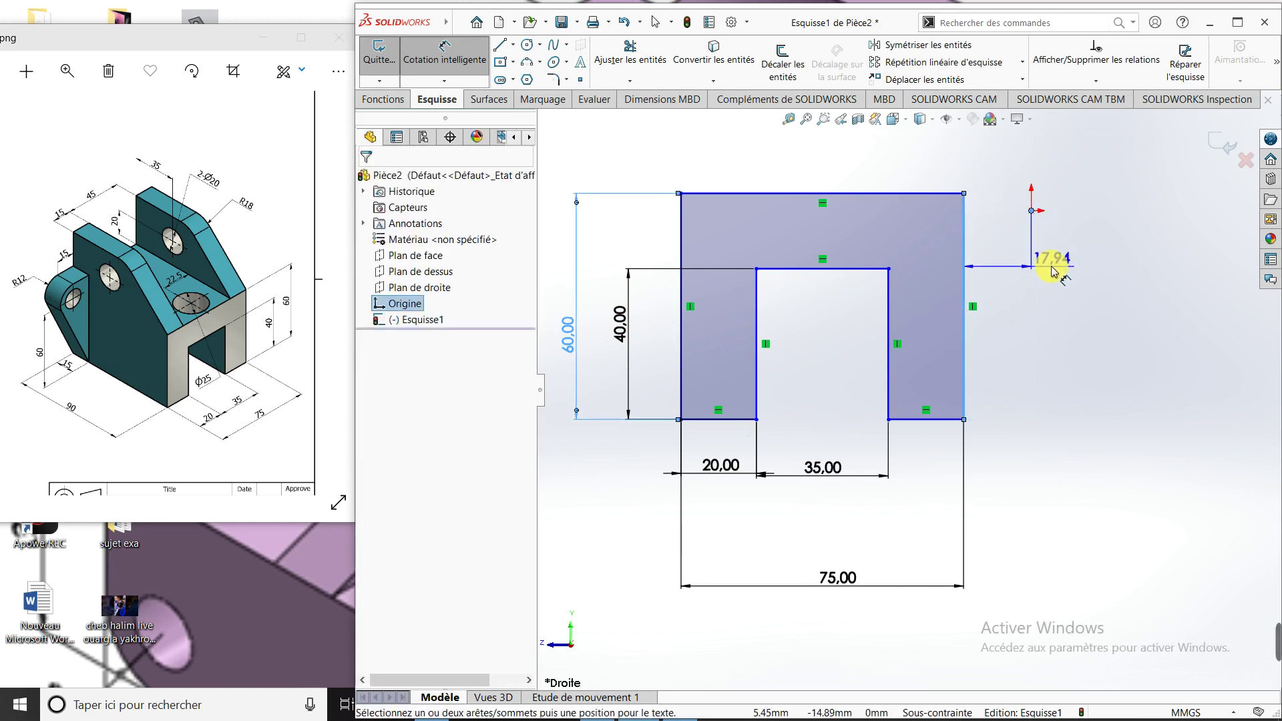
{"action": "left_click", "coordinate": [1076, 267]}
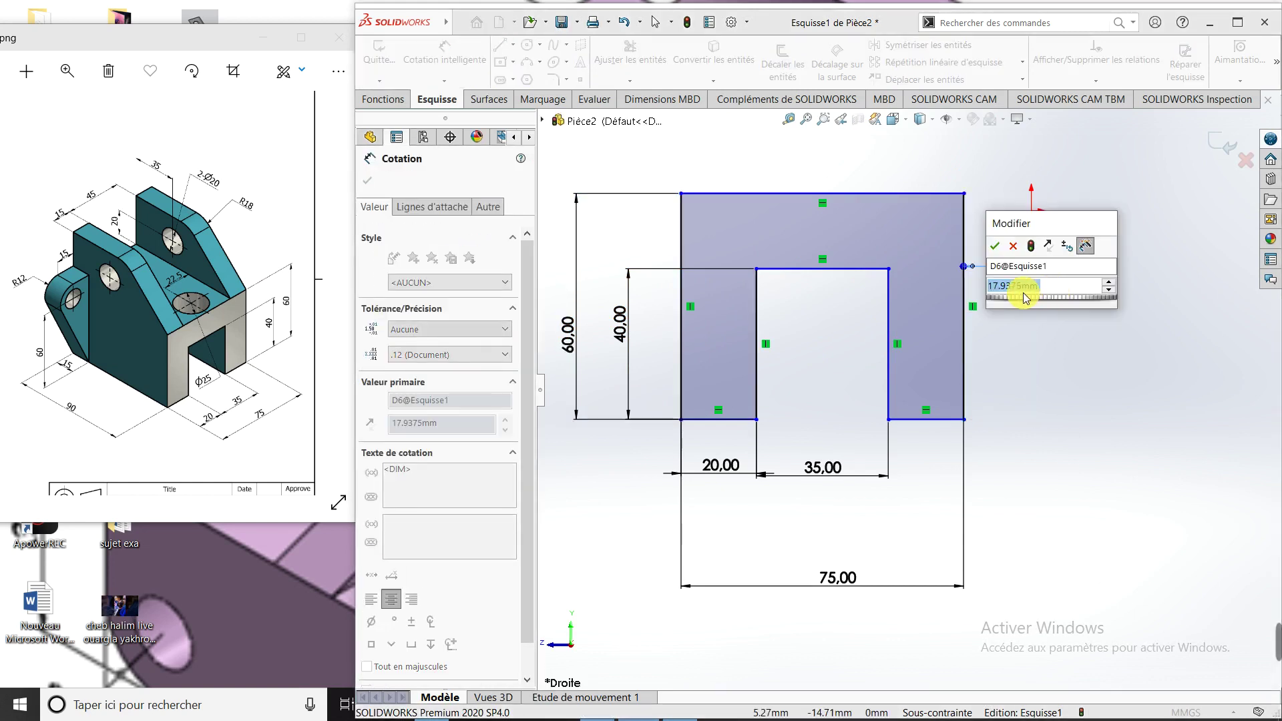
{"action": "left_click", "coordinate": [995, 247]}
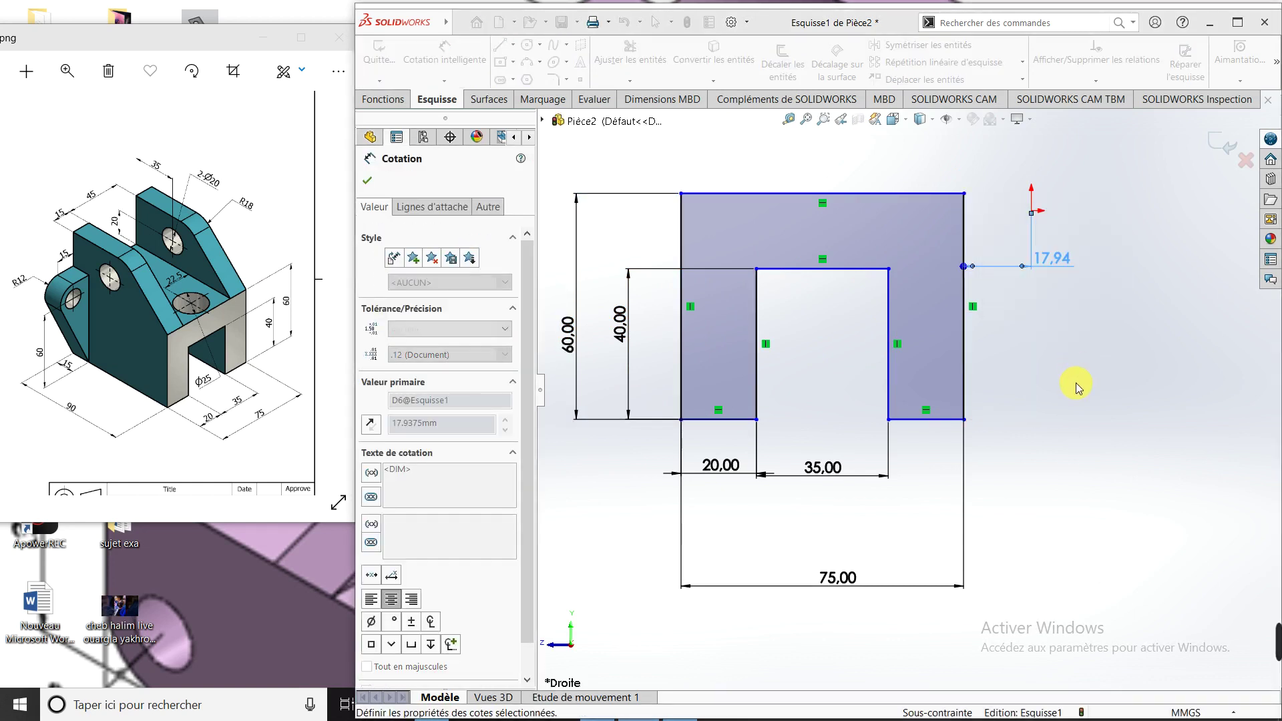
{"action": "left_click", "coordinate": [967, 400]}
{"action": "left_click", "coordinate": [1034, 211]}
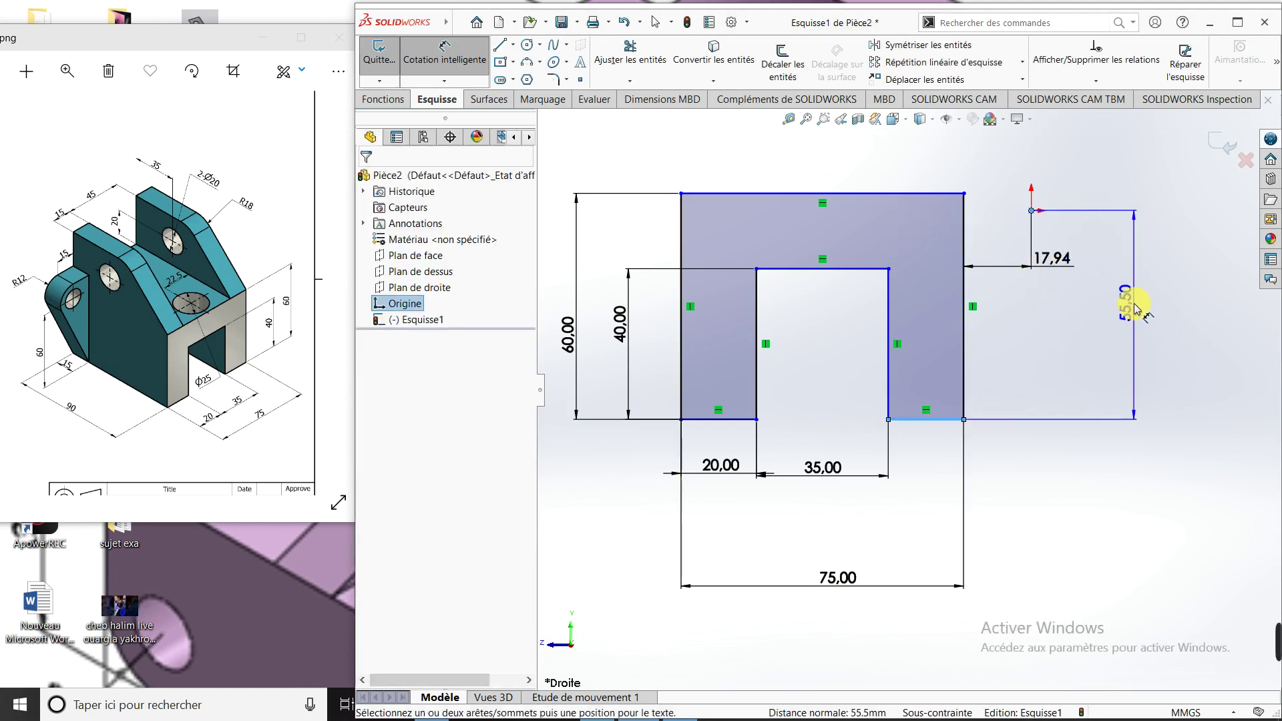
{"action": "left_click", "coordinate": [1136, 304]}
{"action": "left_click", "coordinate": [1077, 282]}
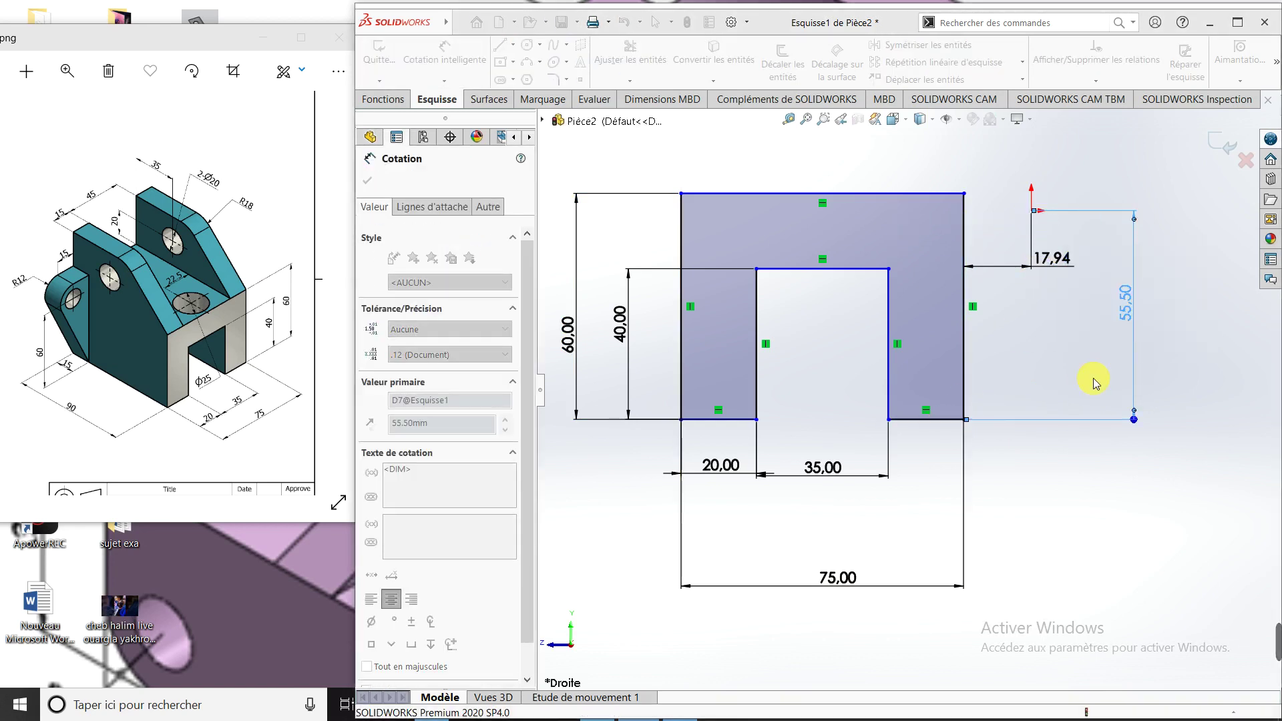
{"action": "key", "text": "Escape"}
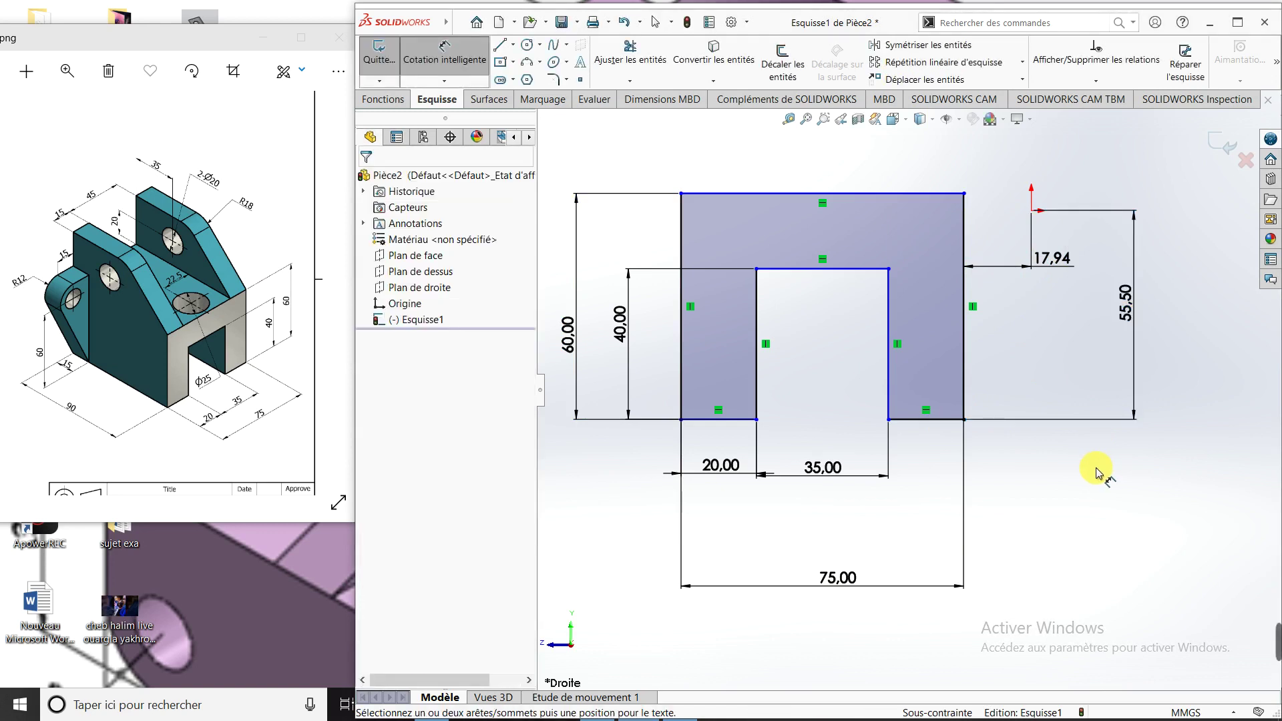
{"action": "key", "text": "f"}
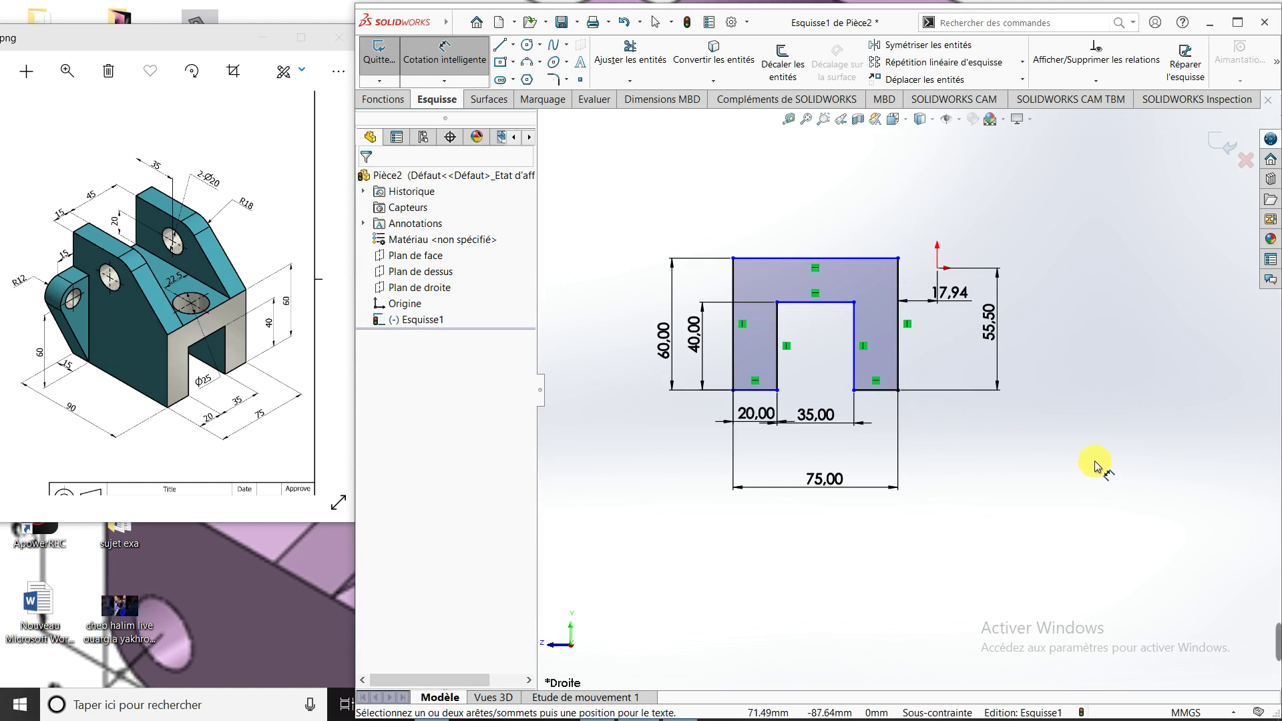
Step: Extrude the U sketch 90 mm, direction reversed, into a solid block, Boss.-Extru.1
{"action": "mouse_move", "coordinate": [1030, 464]}
{"action": "middle_mouse_down"}
{"action": "mouse_move", "coordinate": [1082, 535]}
{"action": "mouse_move", "coordinate": [965, 399]}
{"action": "middle_mouse_up"}
{"action": "scroll", "coordinate": [959, 395], "scroll_direction": "down", "scroll_amount": 2}
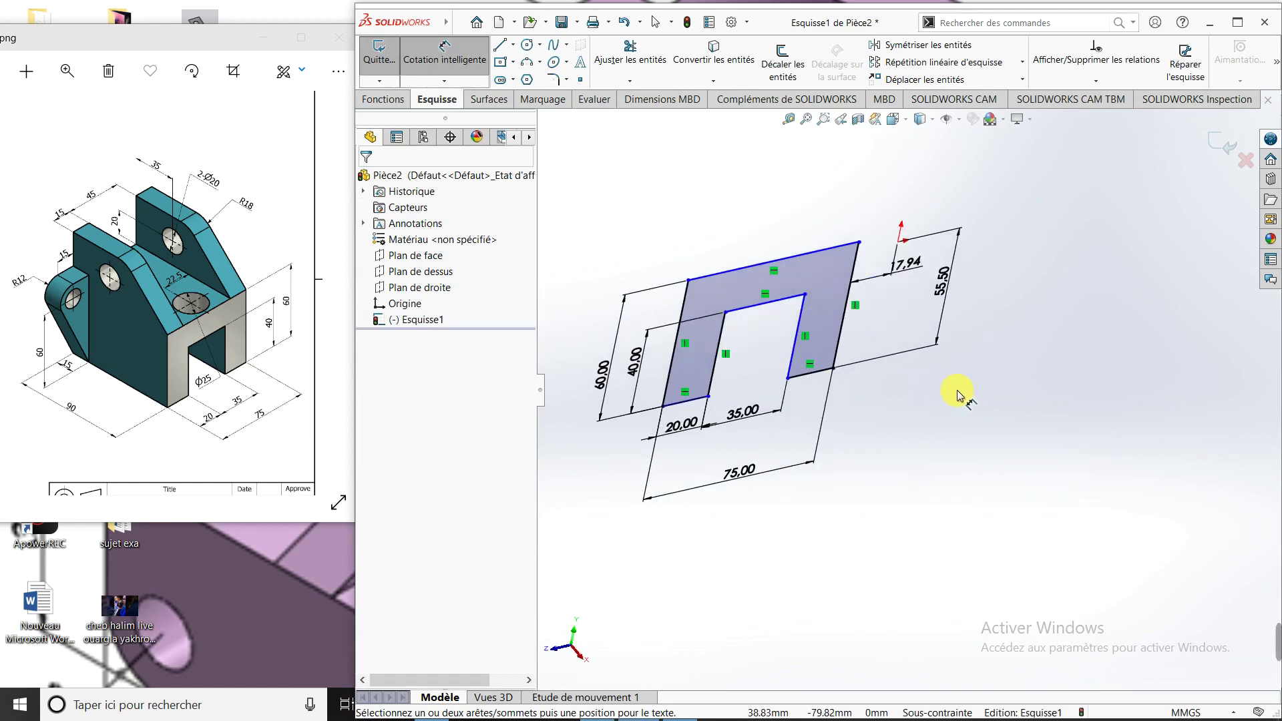
{"action": "left_click", "coordinate": [383, 98]}
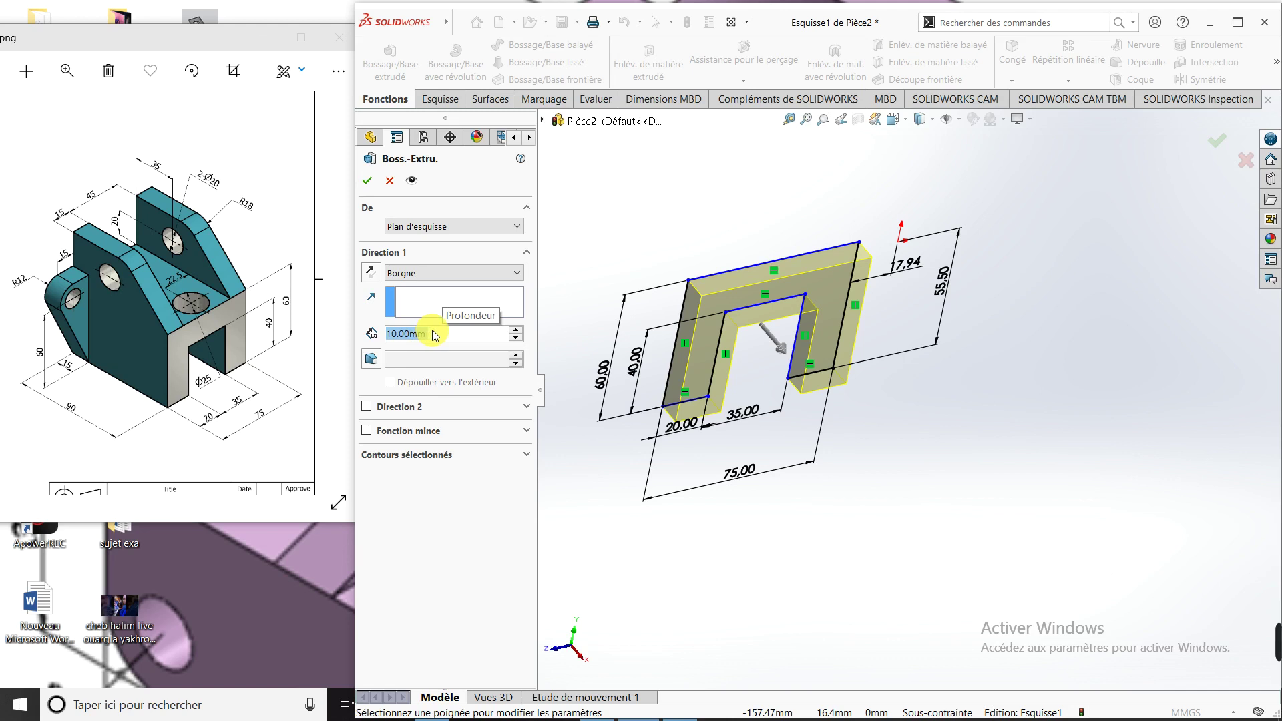
{"action": "type", "text": "90"}
{"action": "key", "text": "Return"}
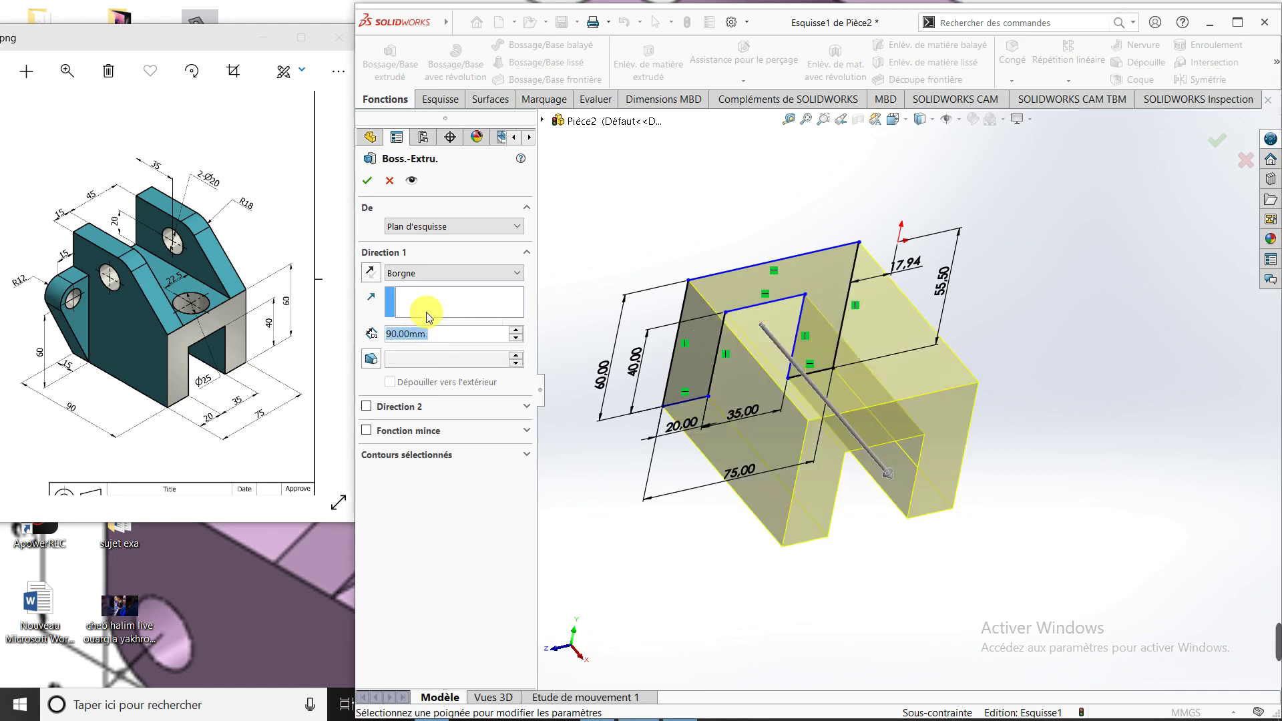
{"action": "left_click", "coordinate": [372, 274]}
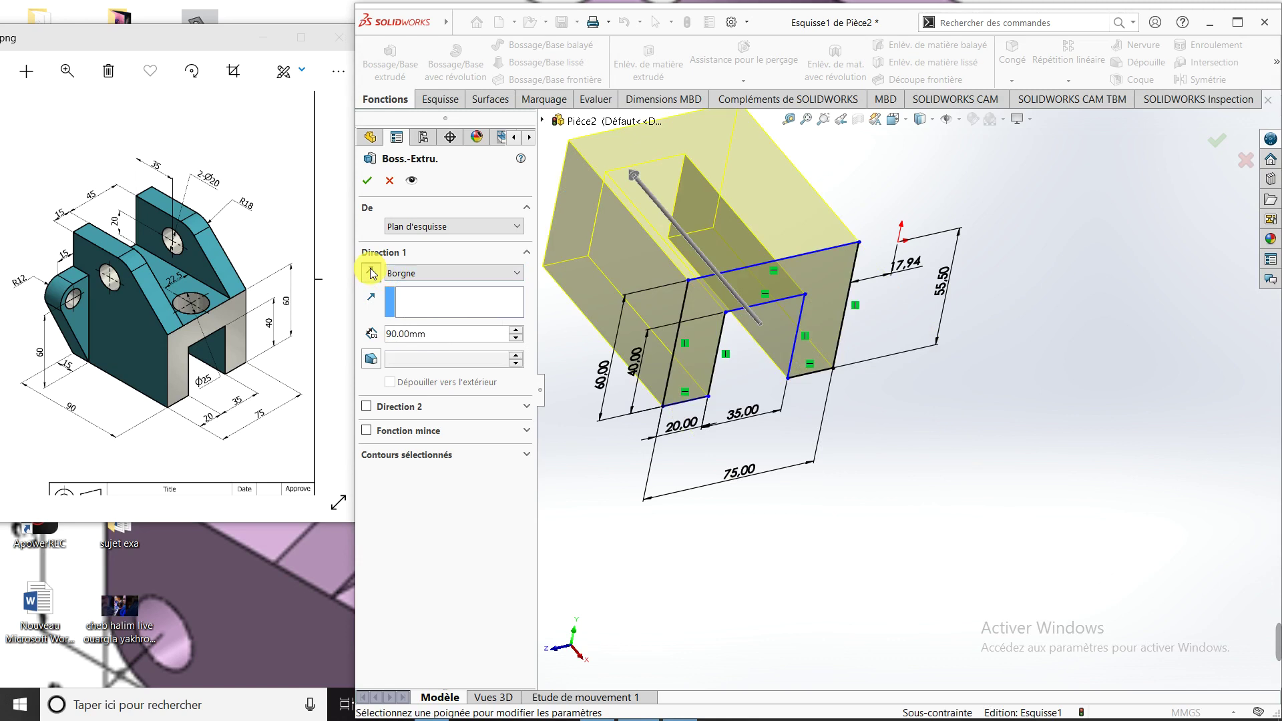
{"action": "left_click", "coordinate": [367, 185]}
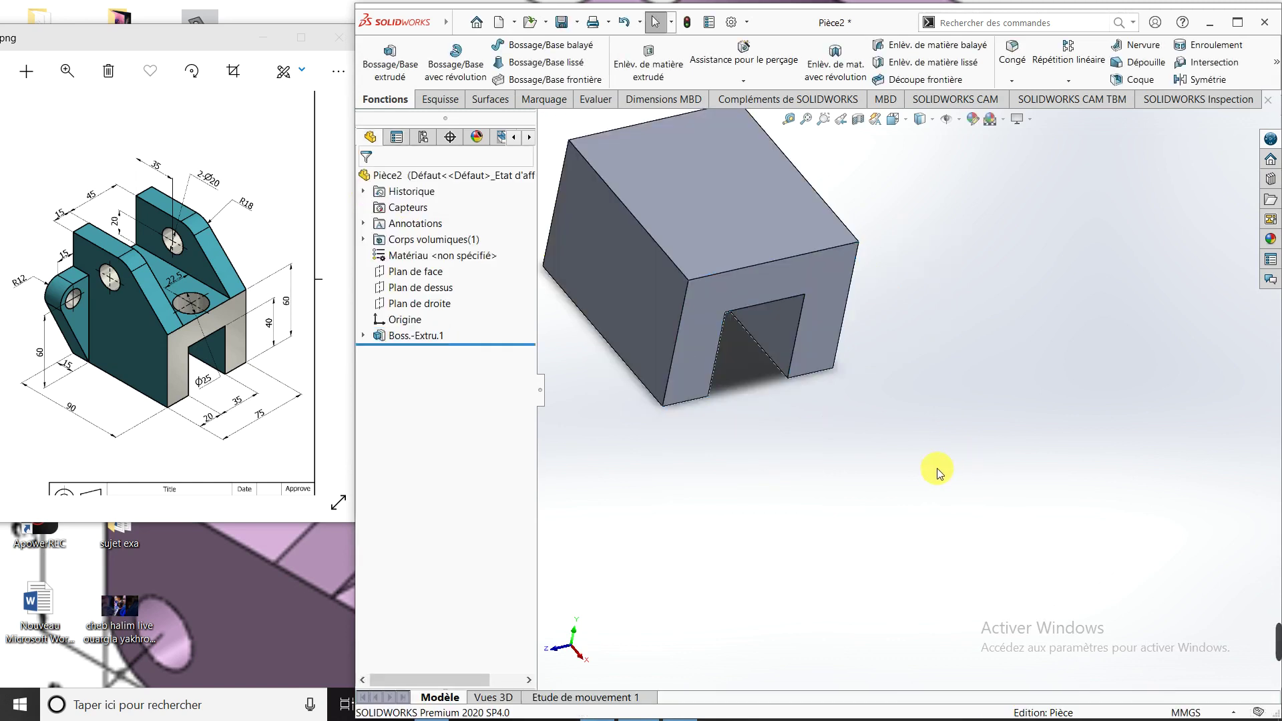
{"action": "scroll", "coordinate": [931, 469], "scroll_direction": "up", "scroll_amount": 2}
{"action": "mouse_move", "coordinate": [924, 470]}
{"action": "middle_mouse_down"}
{"action": "mouse_move", "coordinate": [852, 329]}
{"action": "mouse_move", "coordinate": [795, 449]}
{"action": "mouse_move", "coordinate": [701, 374]}
{"action": "mouse_move", "coordinate": [844, 386]}
{"action": "mouse_move", "coordinate": [846, 417]}
{"action": "mouse_move", "coordinate": [734, 429]}
{"action": "mouse_move", "coordinate": [778, 414]}
{"action": "mouse_move", "coordinate": [913, 414]}
{"action": "mouse_move", "coordinate": [829, 440]}
{"action": "mouse_move", "coordinate": [873, 507]}
{"action": "mouse_move", "coordinate": [905, 496]}
{"action": "mouse_move", "coordinate": [827, 487]}
{"action": "mouse_move", "coordinate": [870, 486]}
{"action": "mouse_move", "coordinate": [879, 509]}
{"action": "middle_mouse_up"}
{"action": "scroll", "coordinate": [835, 308], "scroll_direction": "down", "scroll_amount": 3}
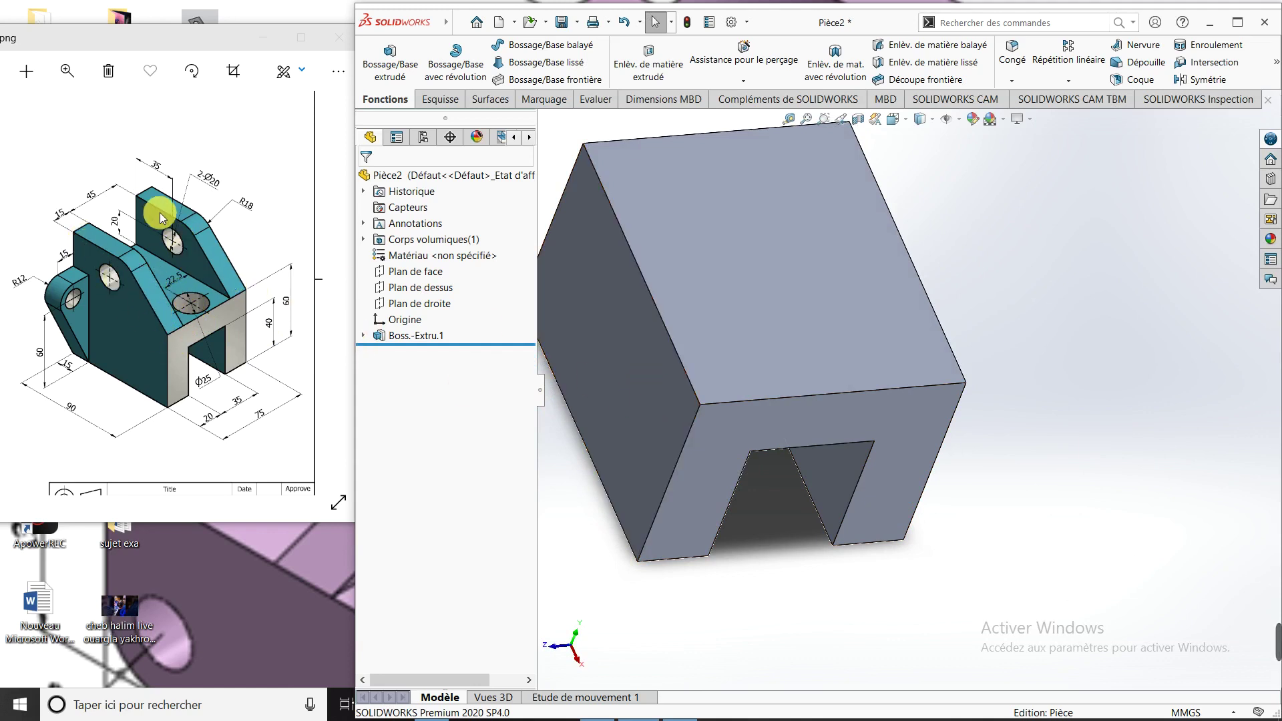
{"action": "scroll", "coordinate": [674, 429], "scroll_direction": "up", "scroll_amount": 3}
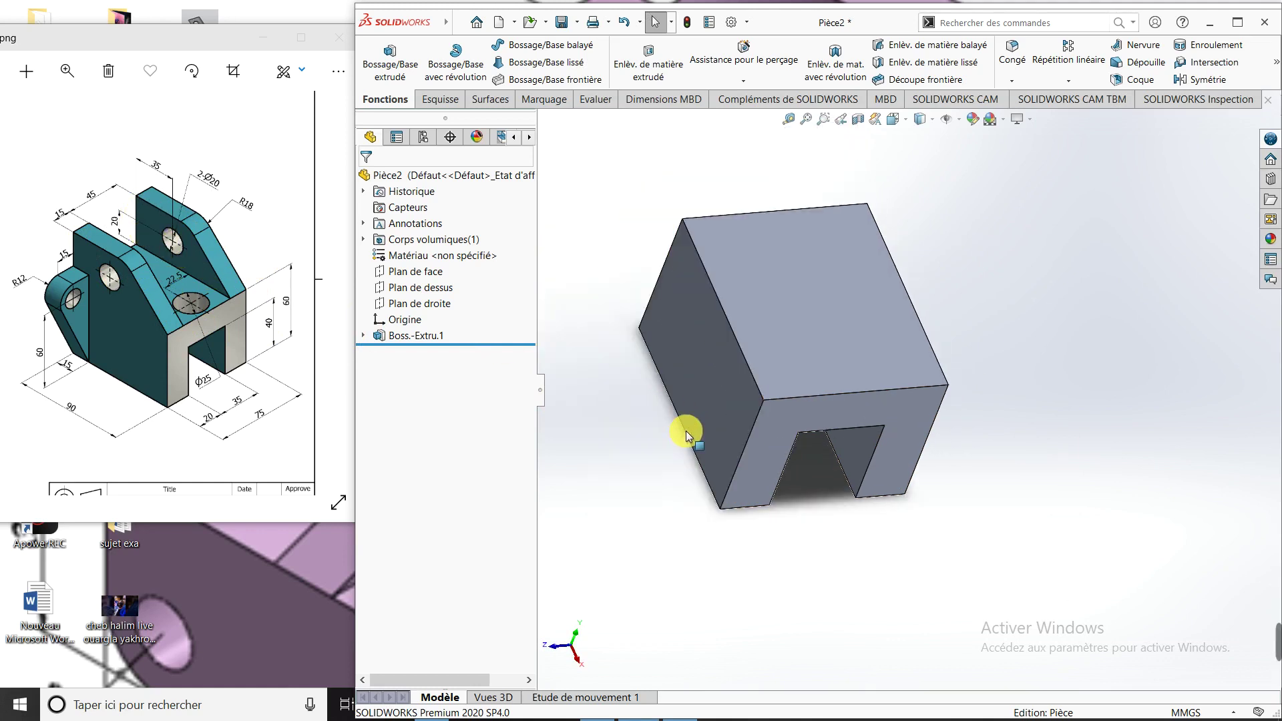
{"action": "middle_click_drag", "start_coordinate": [686, 431], "coordinate": [811, 327]}
Step: Start a new sketch on the block's top face, viewed face-on
{"action": "left_click", "coordinate": [811, 327]}
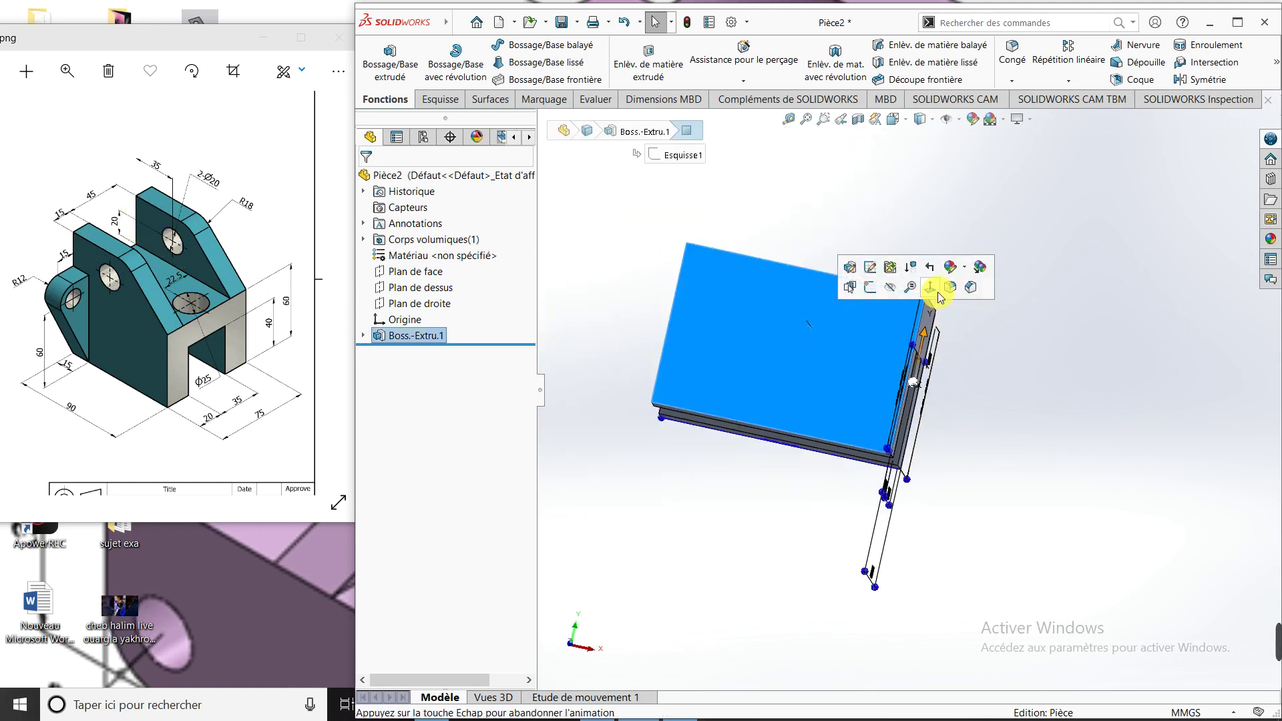
{"action": "left_click", "coordinate": [938, 291]}
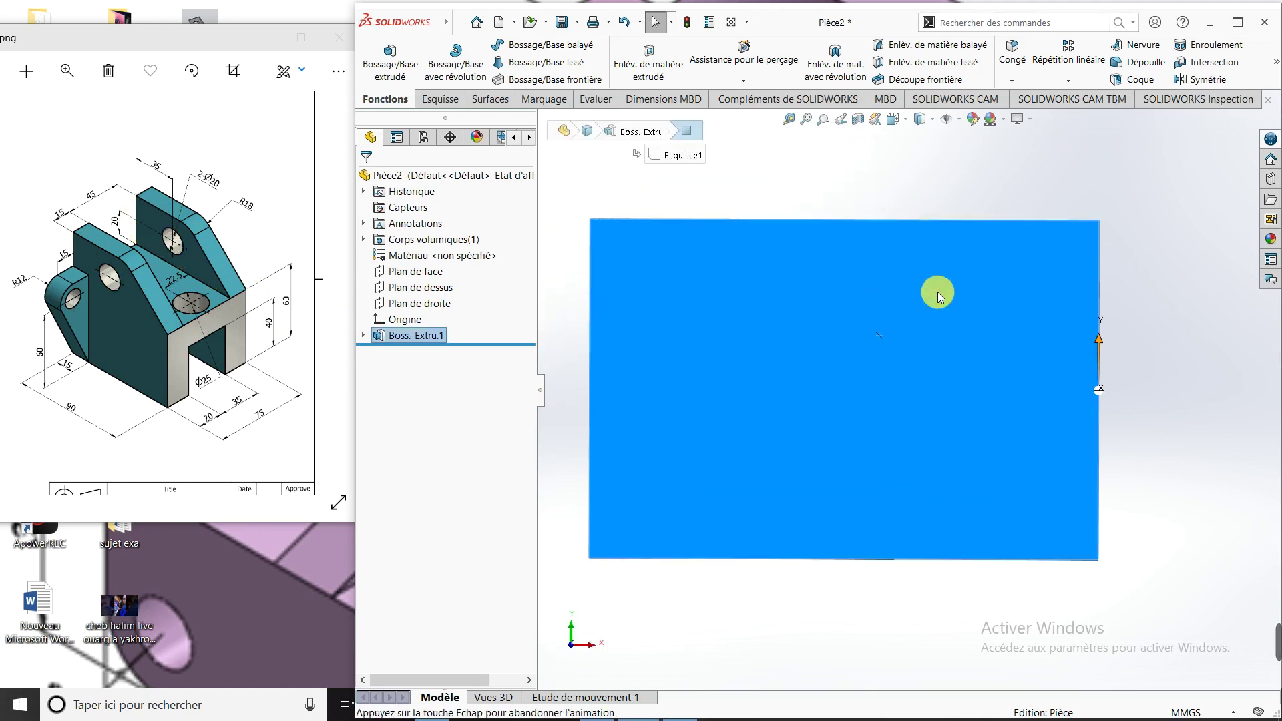
{"action": "left_click", "coordinate": [440, 104]}
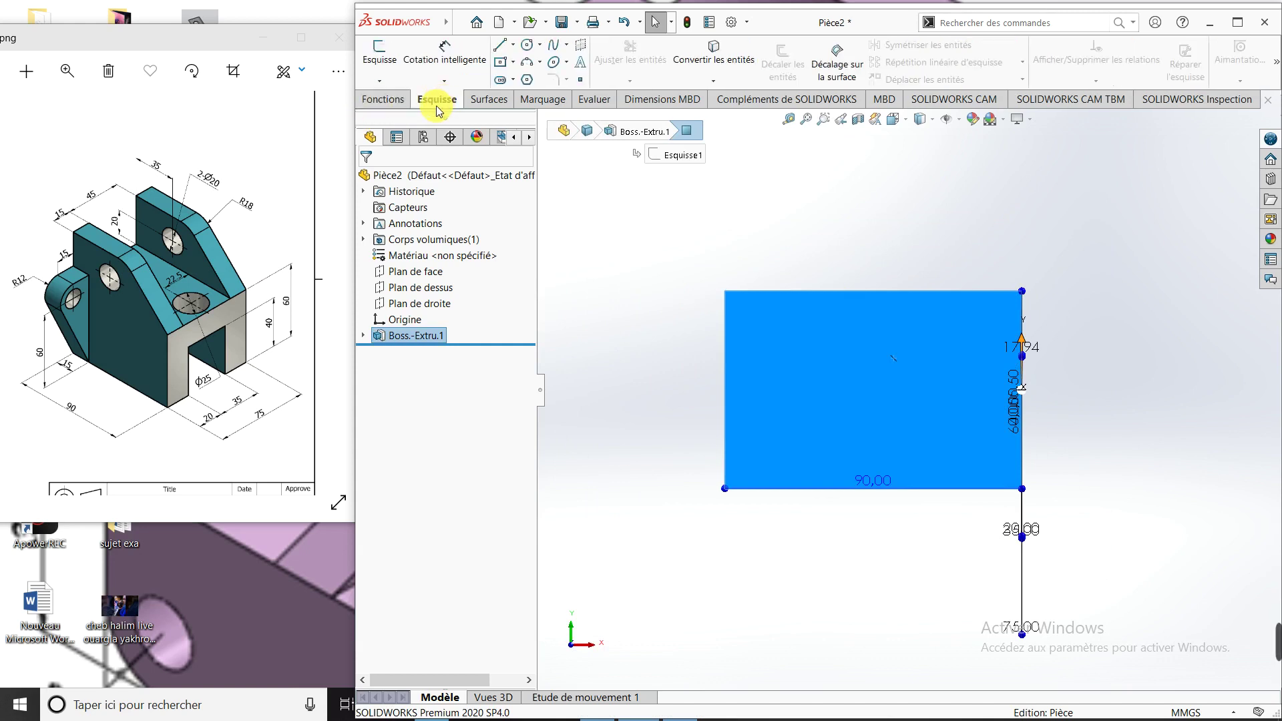
{"action": "left_click", "coordinate": [385, 63]}
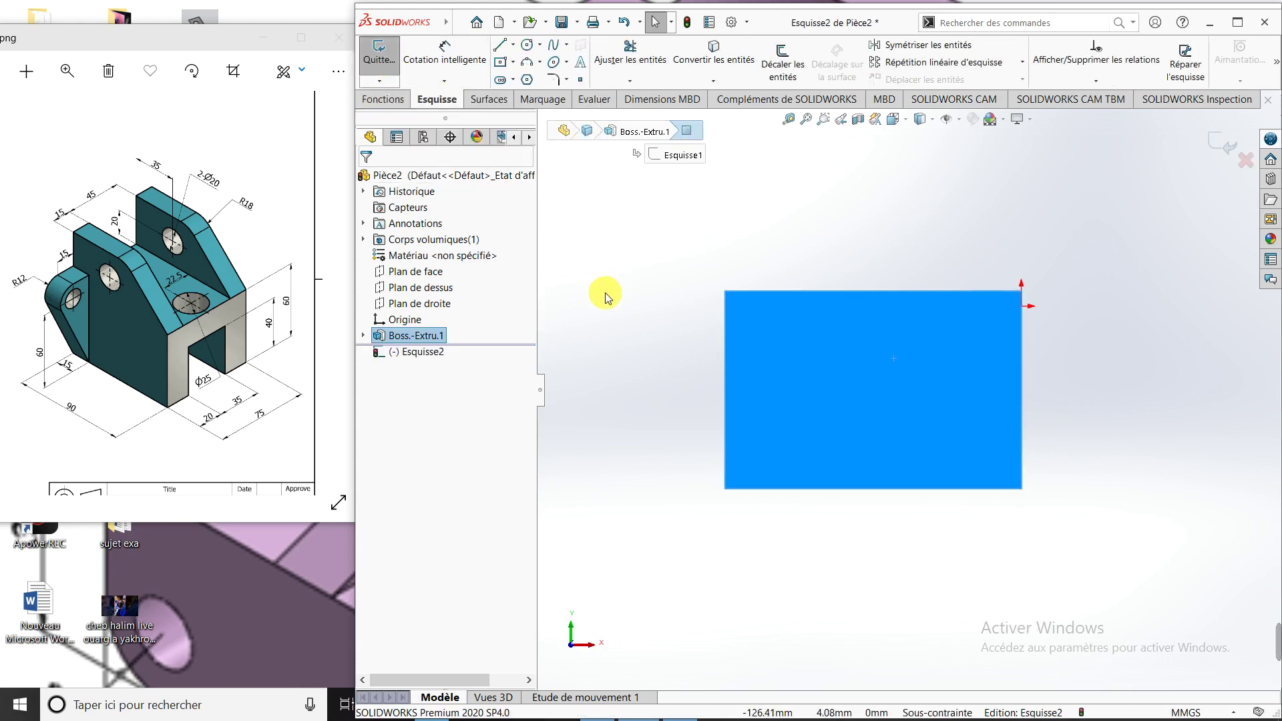
Step: Draw a closed four-sided lug profile with a vertical left side and sloped right side
{"action": "left_click", "coordinate": [505, 48]}
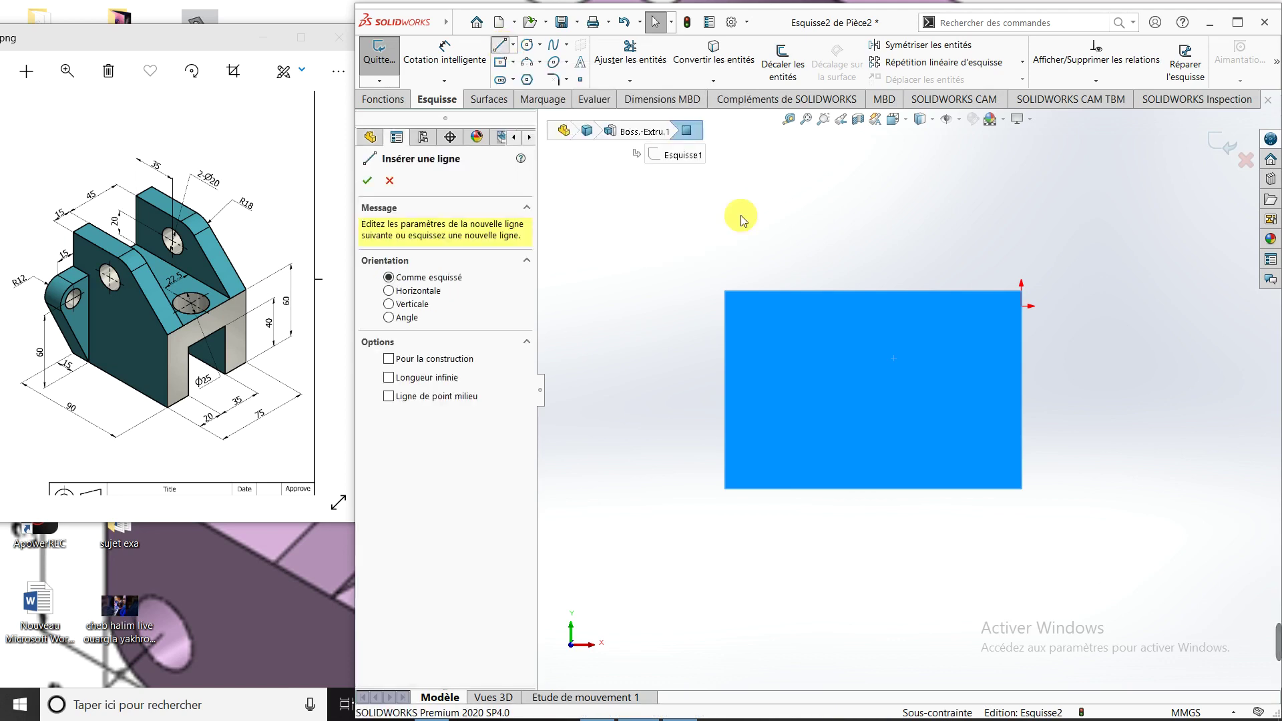
{"action": "left_click", "coordinate": [726, 291]}
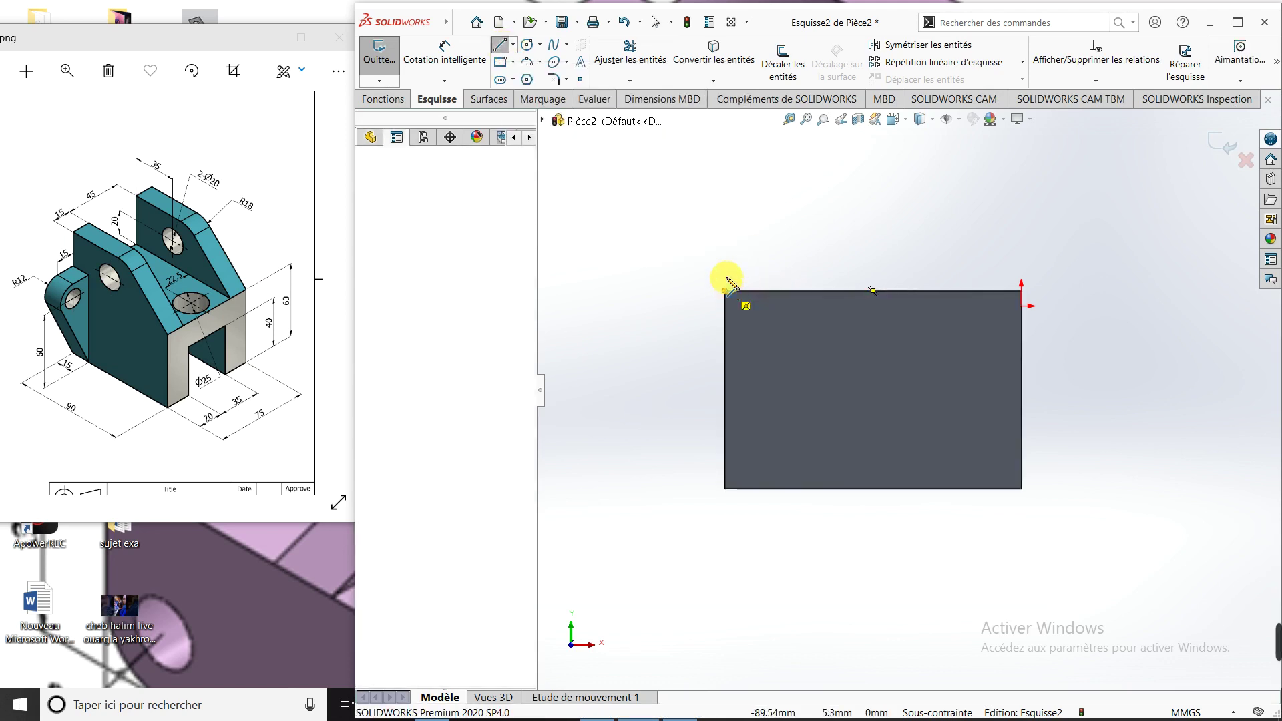
{"action": "left_click", "coordinate": [725, 168]}
{"action": "left_click", "coordinate": [888, 168]}
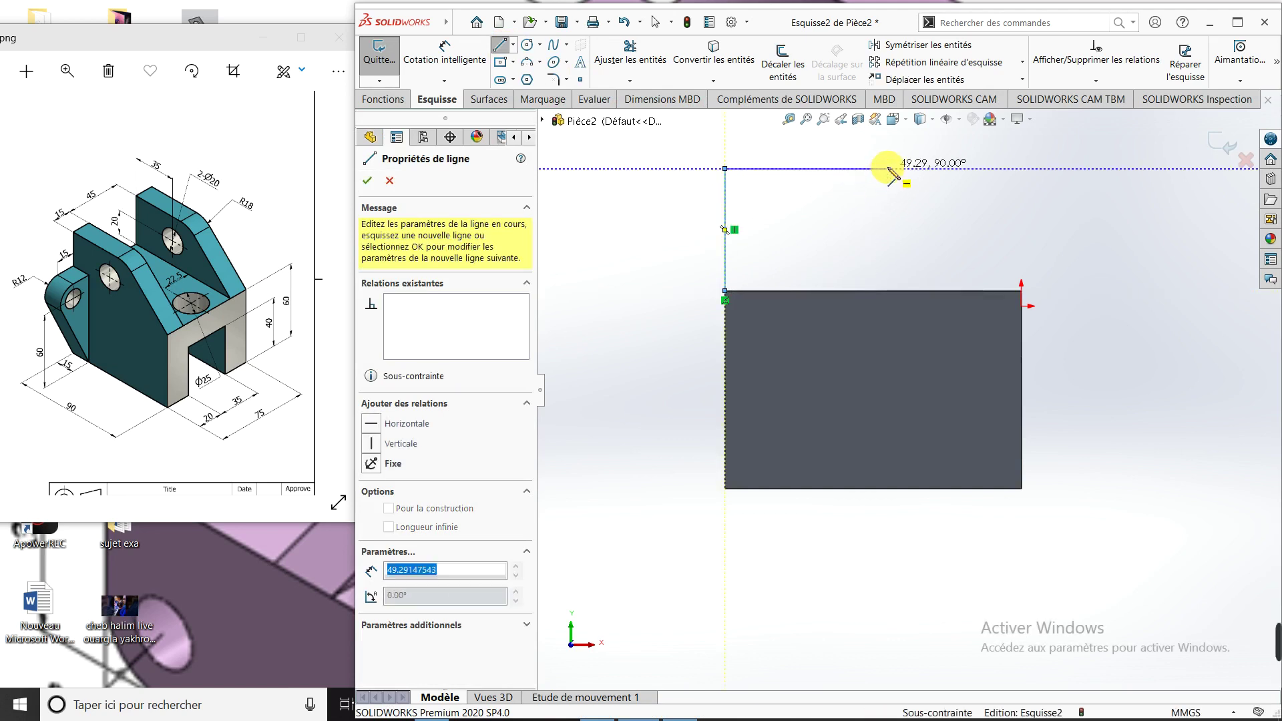
{"action": "left_click", "coordinate": [1021, 292]}
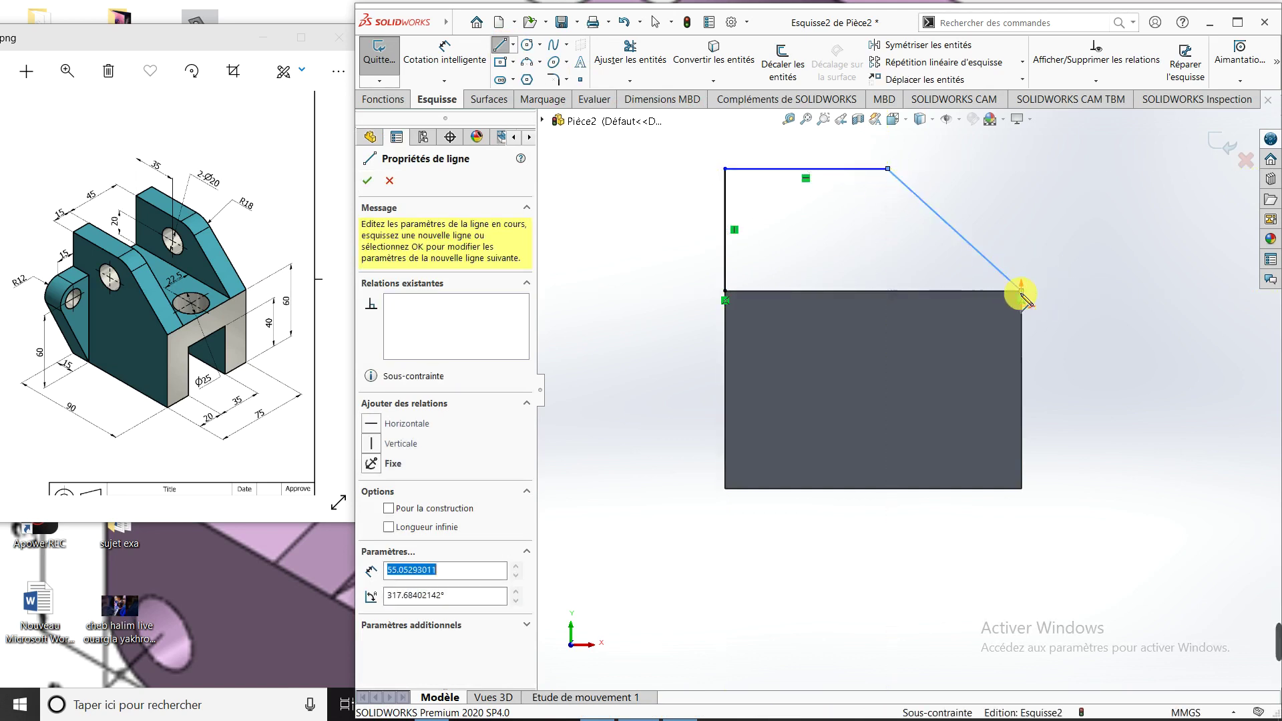
{"action": "left_click", "coordinate": [726, 292]}
{"action": "key", "text": "Escape"}
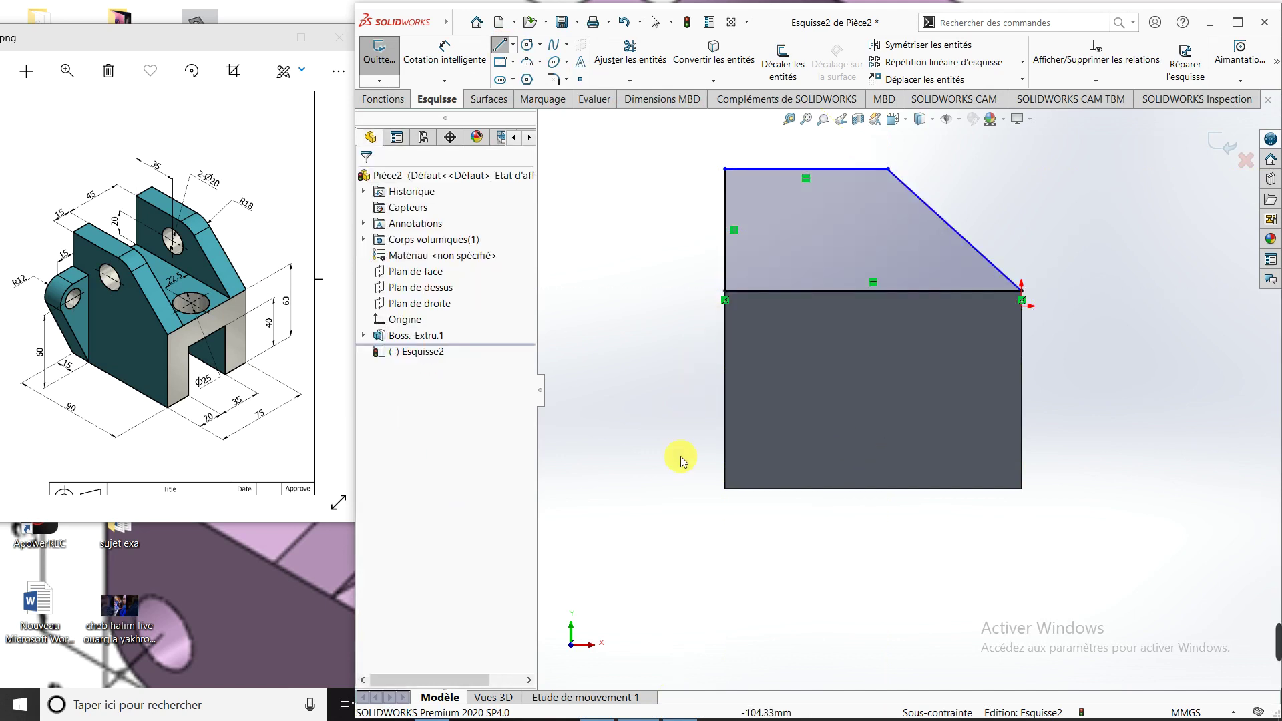
{"action": "right_click_drag", "start_coordinate": [667, 484], "coordinate": [657, 408]}
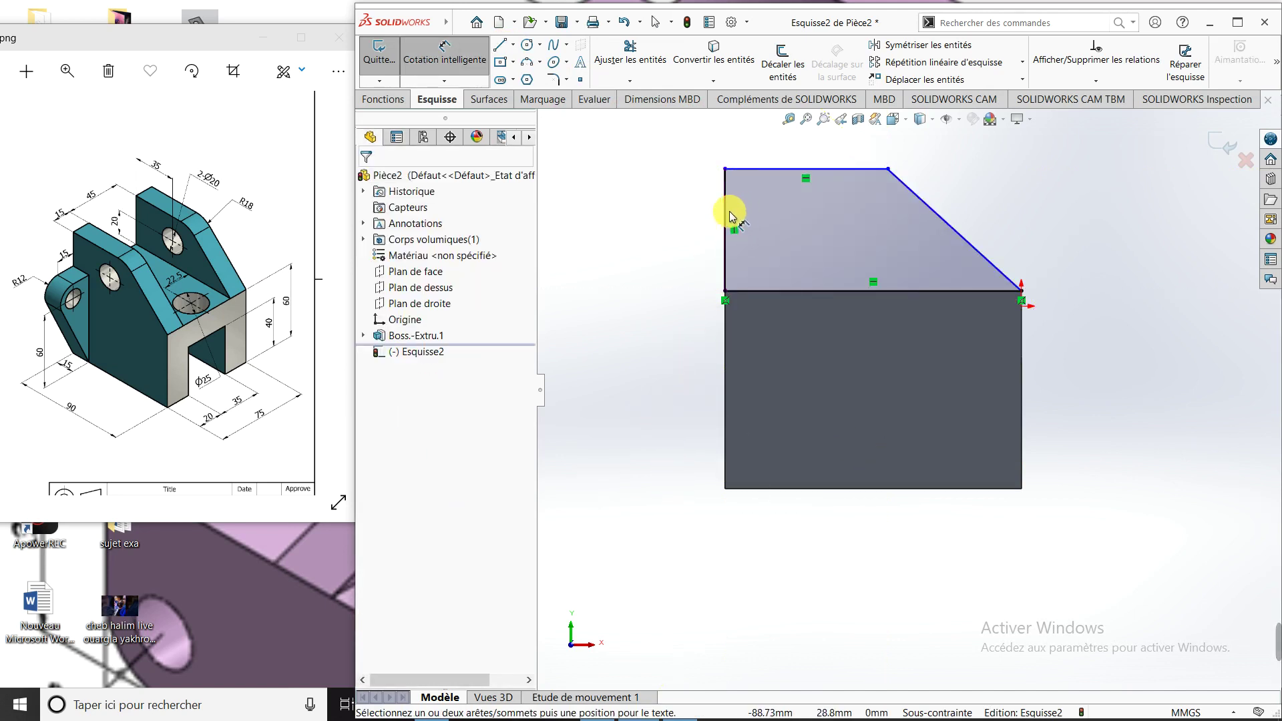
Step: Dimension the lug profile's left side 30 mm and its top edge 40 mm
{"action": "left_click", "coordinate": [727, 213]}
{"action": "left_click", "coordinate": [654, 235]}
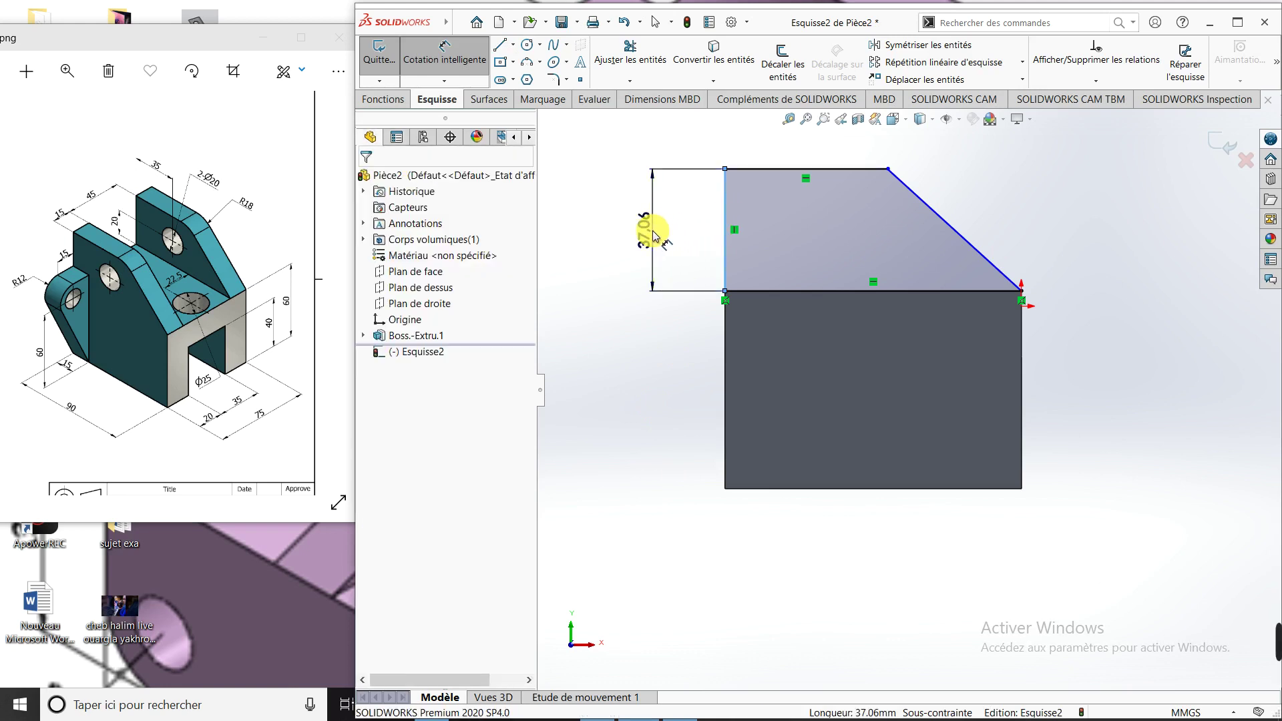
{"action": "type", "text": "30"}
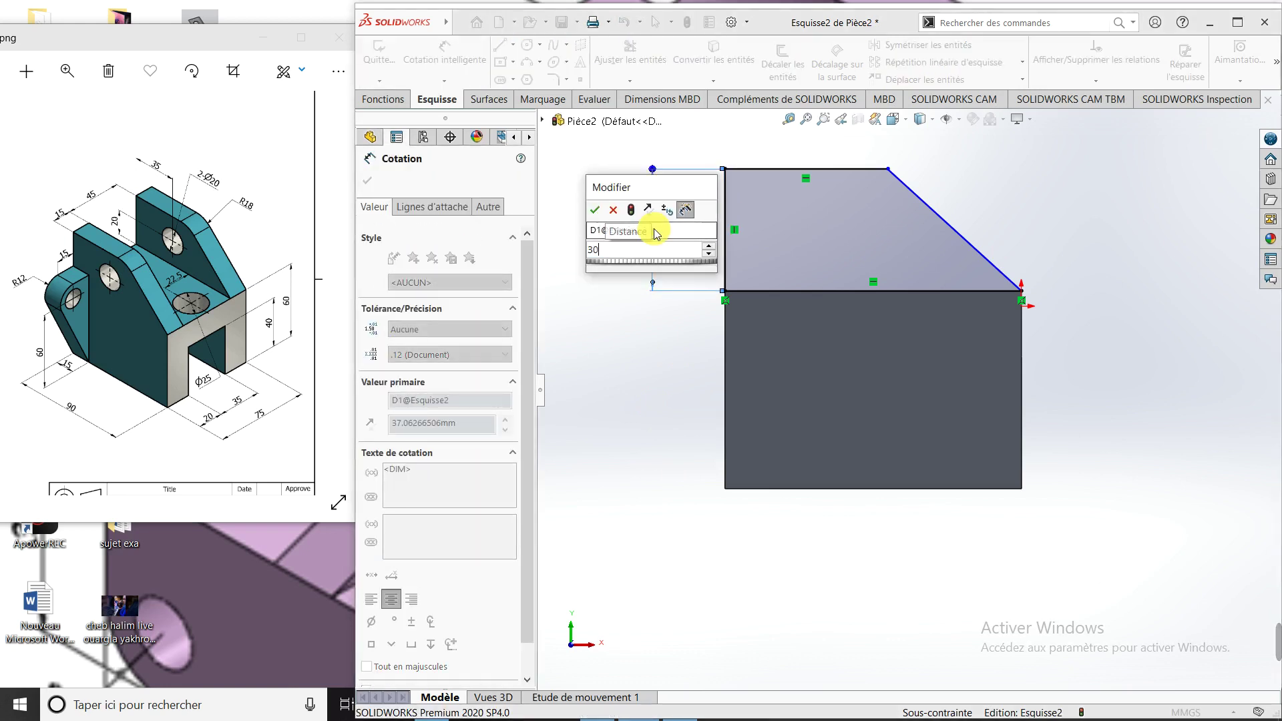
{"action": "key", "text": "Return"}
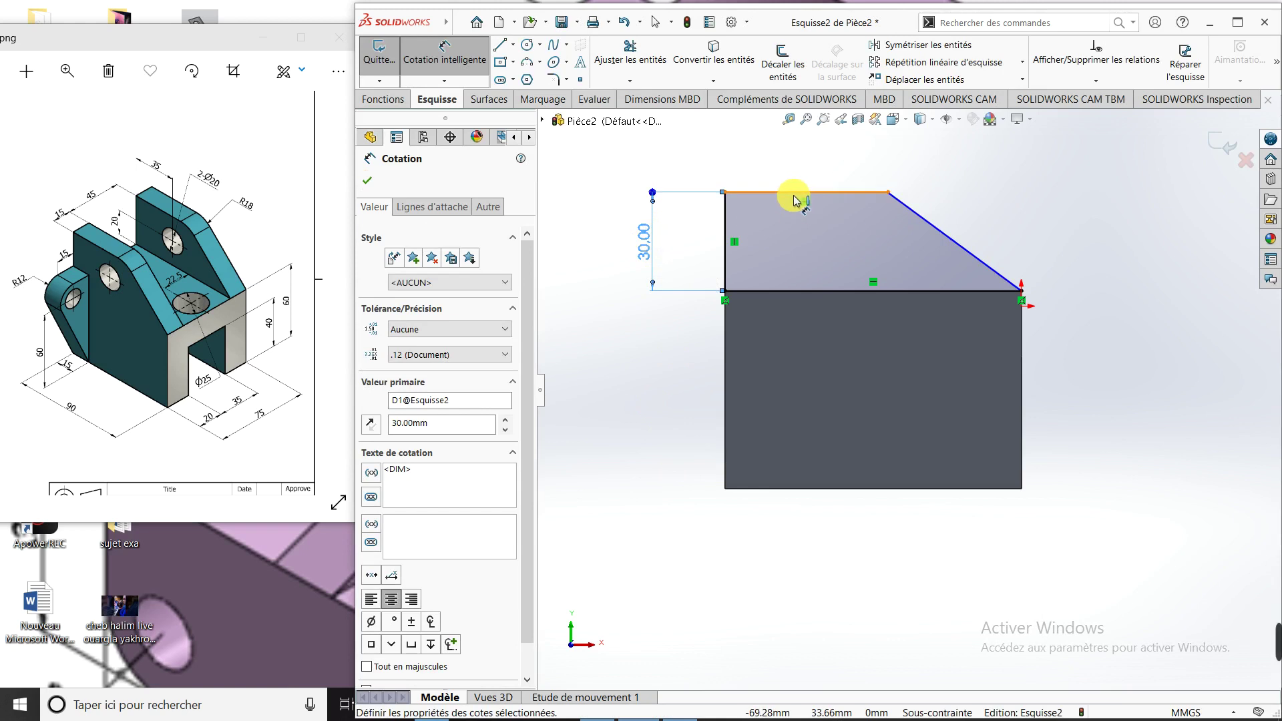
{"action": "left_click", "coordinate": [797, 193]}
{"action": "left_click", "coordinate": [797, 162]}
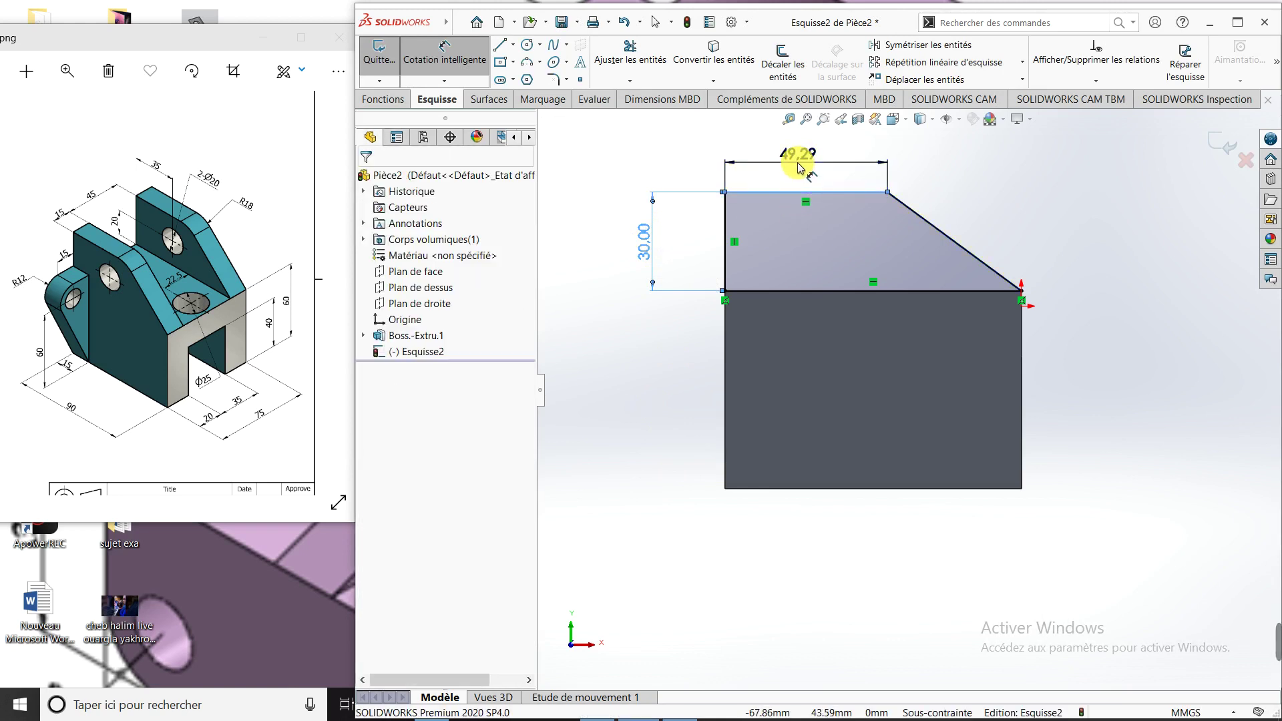
{"action": "type", "text": "40"}
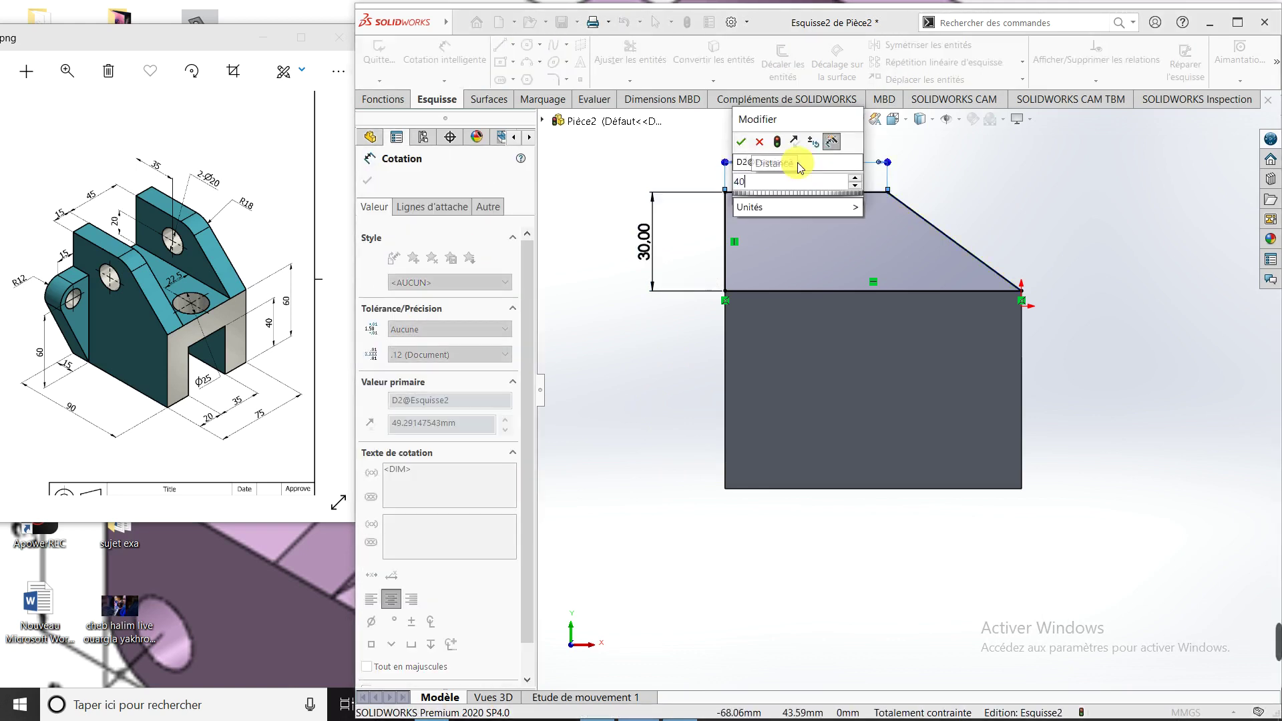
{"action": "key", "text": "Return"}
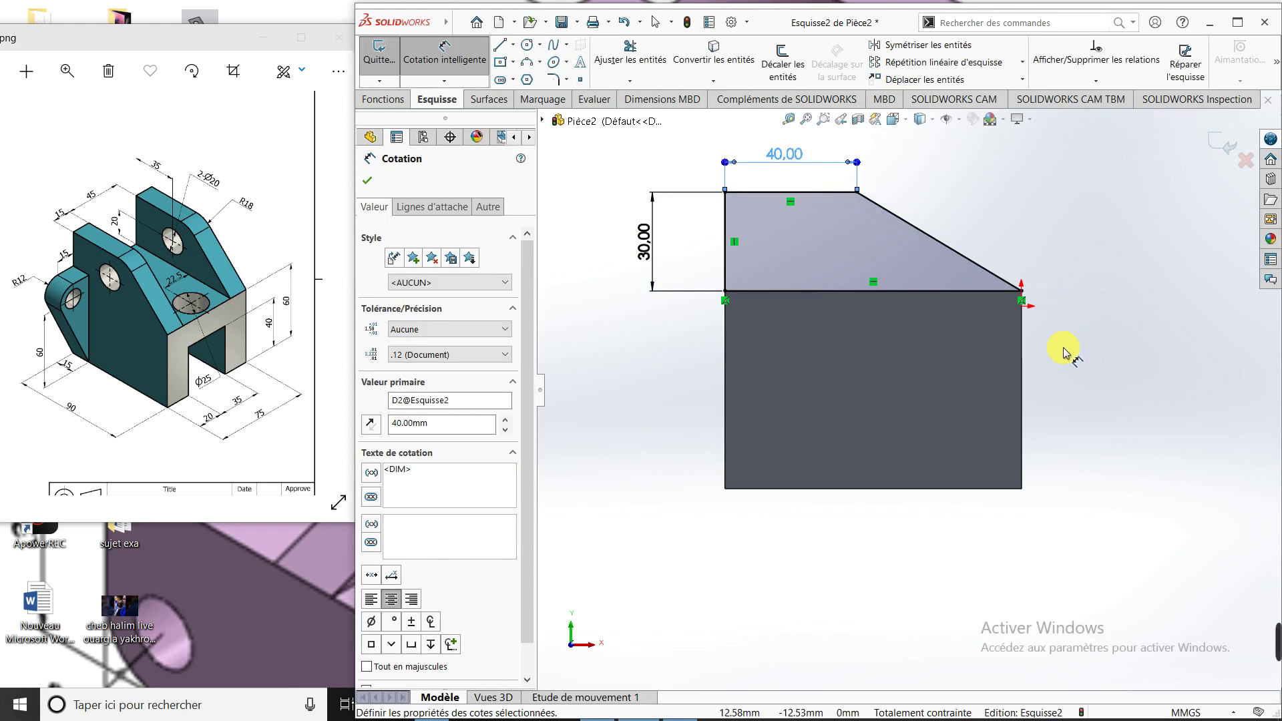
{"action": "middle_click_drag", "start_coordinate": [1064, 352], "coordinate": [992, 392]}
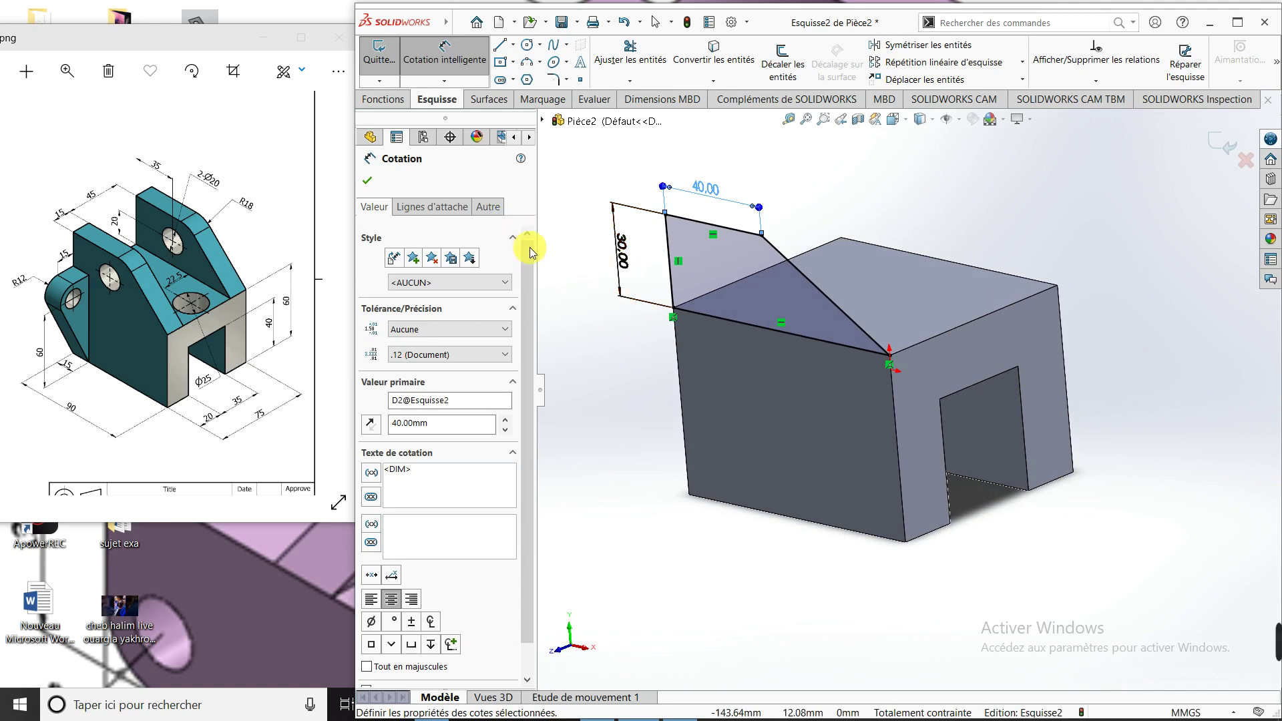
Step: Extrude the lug profile 15 mm, direction reversed, into the block as Boss.-Extru.2
{"action": "left_click", "coordinate": [382, 100]}
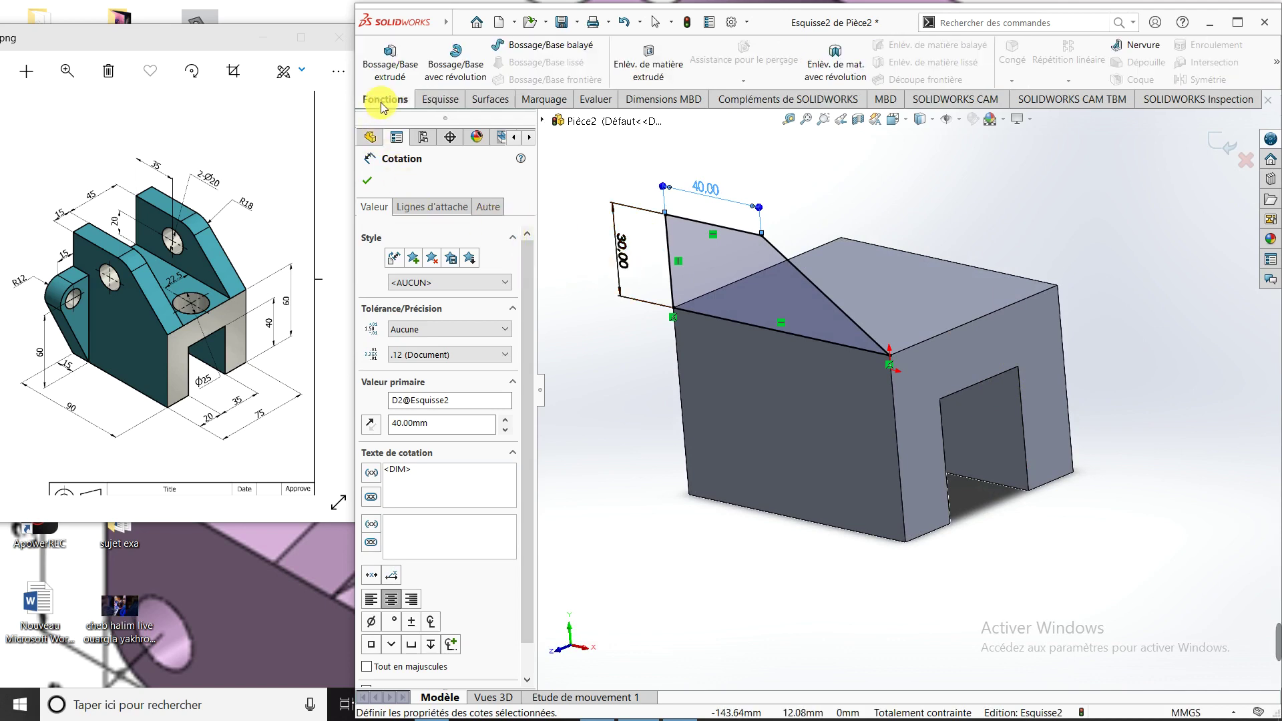
{"action": "left_click", "coordinate": [378, 67]}
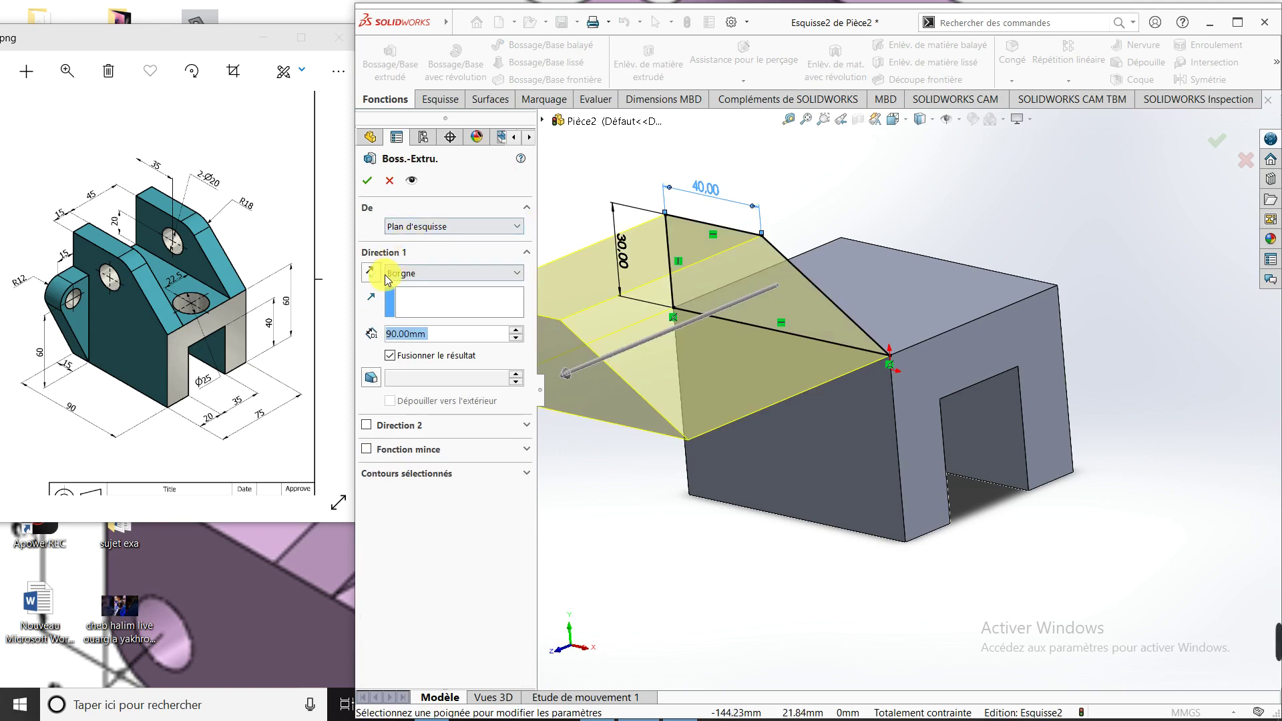
{"action": "left_click", "coordinate": [375, 271]}
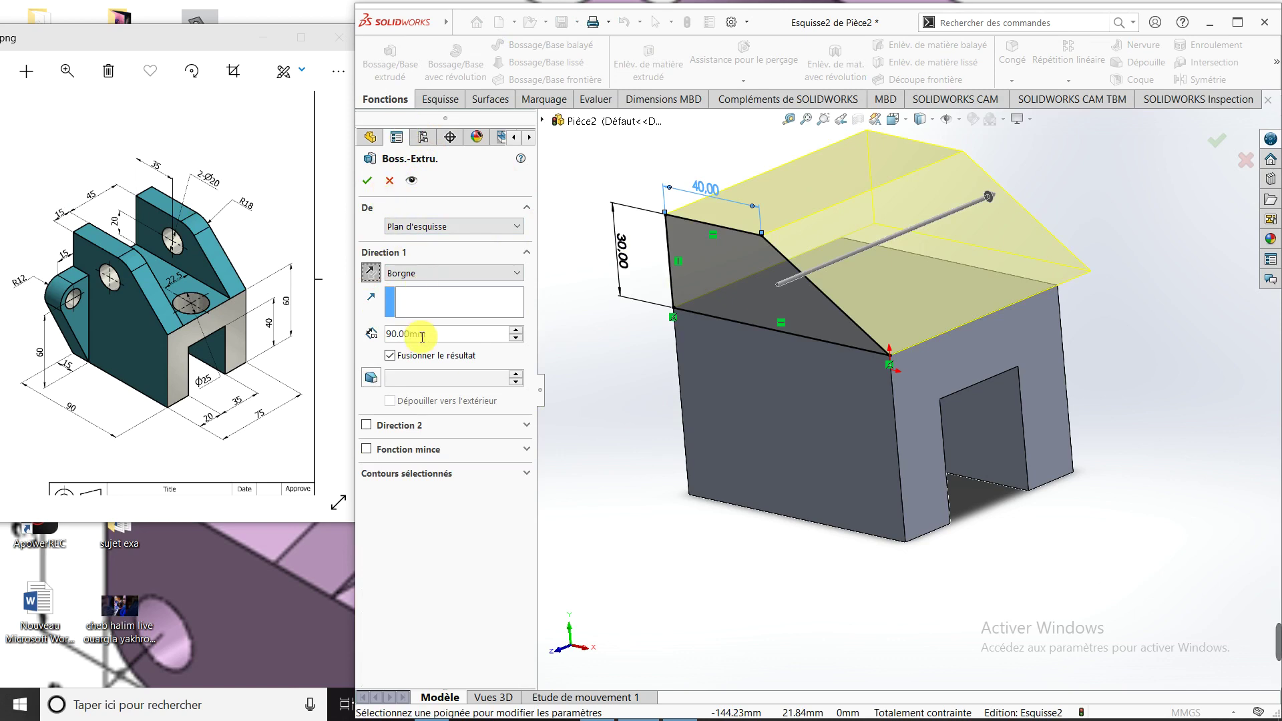
{"action": "left_click_drag", "start_coordinate": [430, 334], "coordinate": [357, 322]}
{"action": "type", "text": "15"}
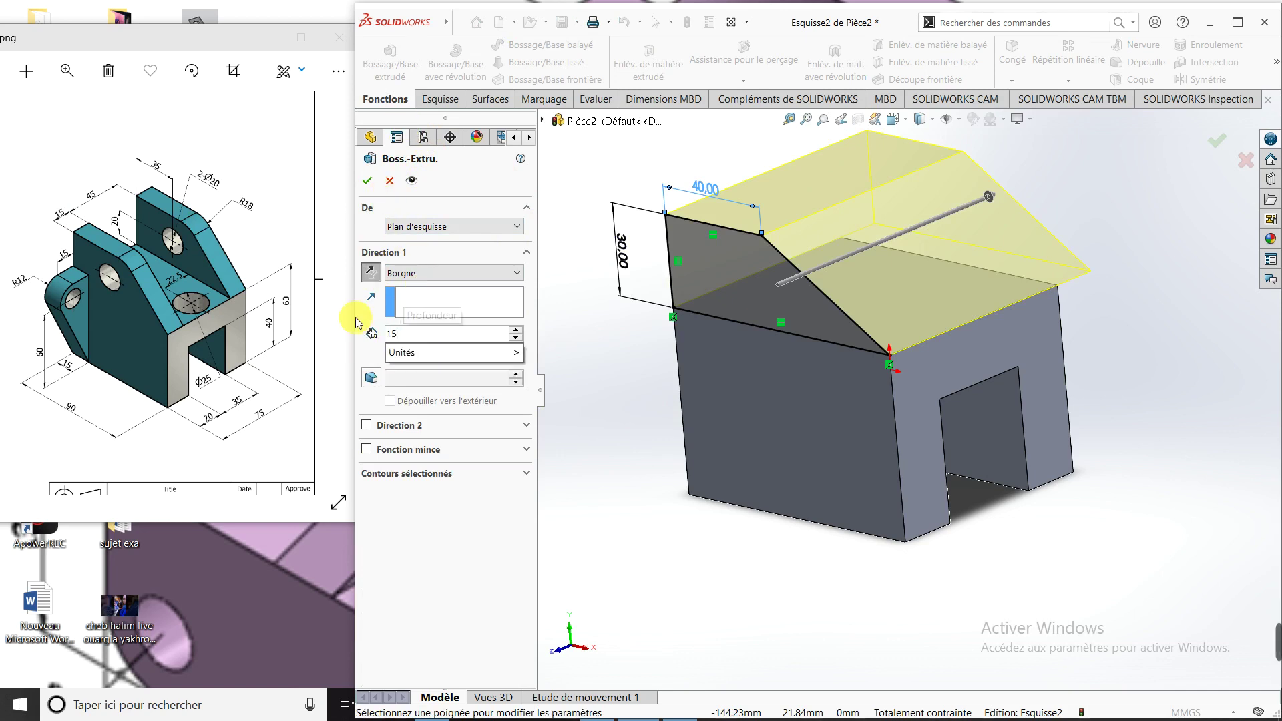
{"action": "key", "text": "Return"}
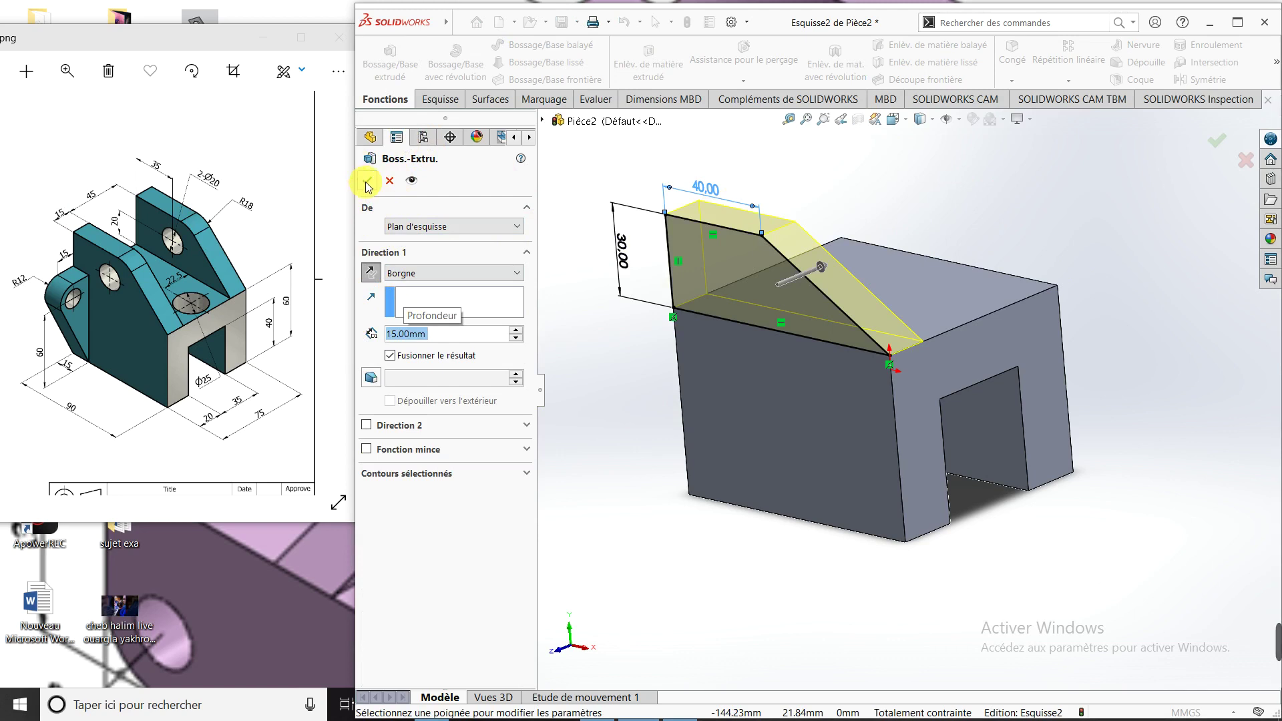
{"action": "left_click", "coordinate": [367, 181]}
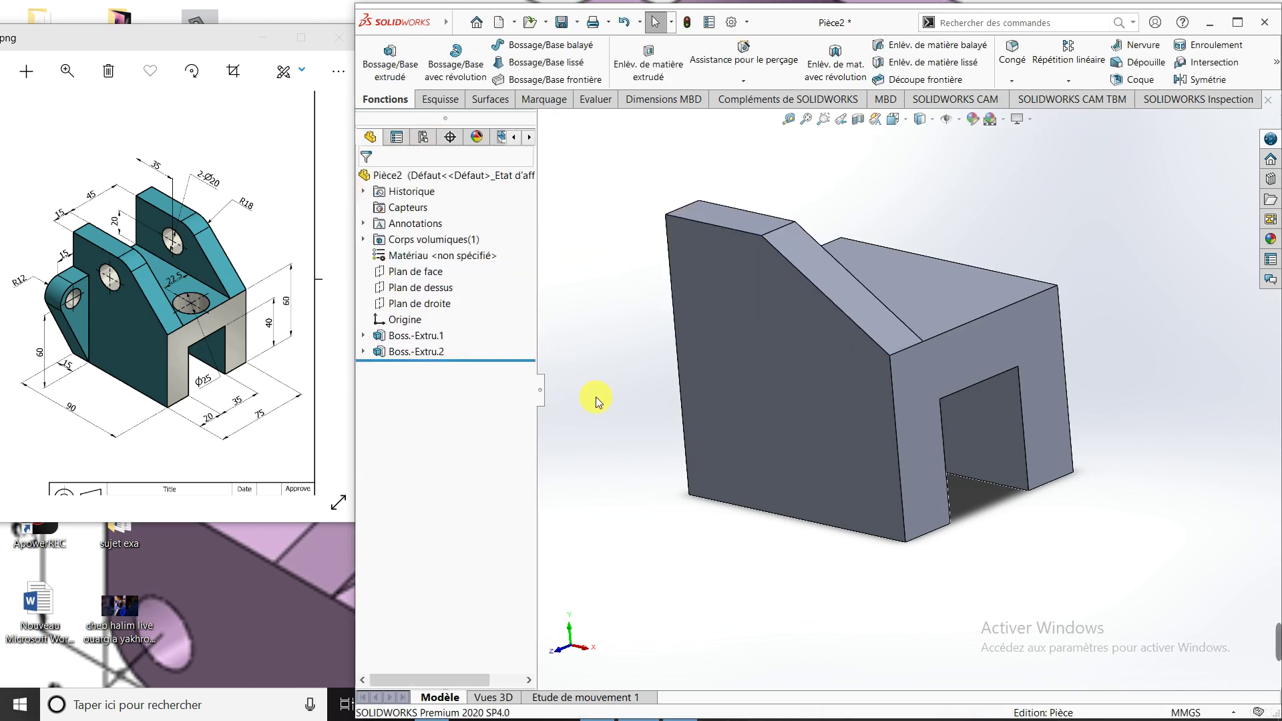
{"action": "mouse_move", "coordinate": [595, 396]}
{"action": "middle_mouse_down"}
{"action": "mouse_move", "coordinate": [690, 395]}
{"action": "mouse_move", "coordinate": [635, 357]}
{"action": "mouse_move", "coordinate": [655, 521]}
{"action": "mouse_move", "coordinate": [657, 472]}
{"action": "mouse_move", "coordinate": [653, 492]}
{"action": "mouse_move", "coordinate": [600, 504]}
{"action": "middle_mouse_up"}
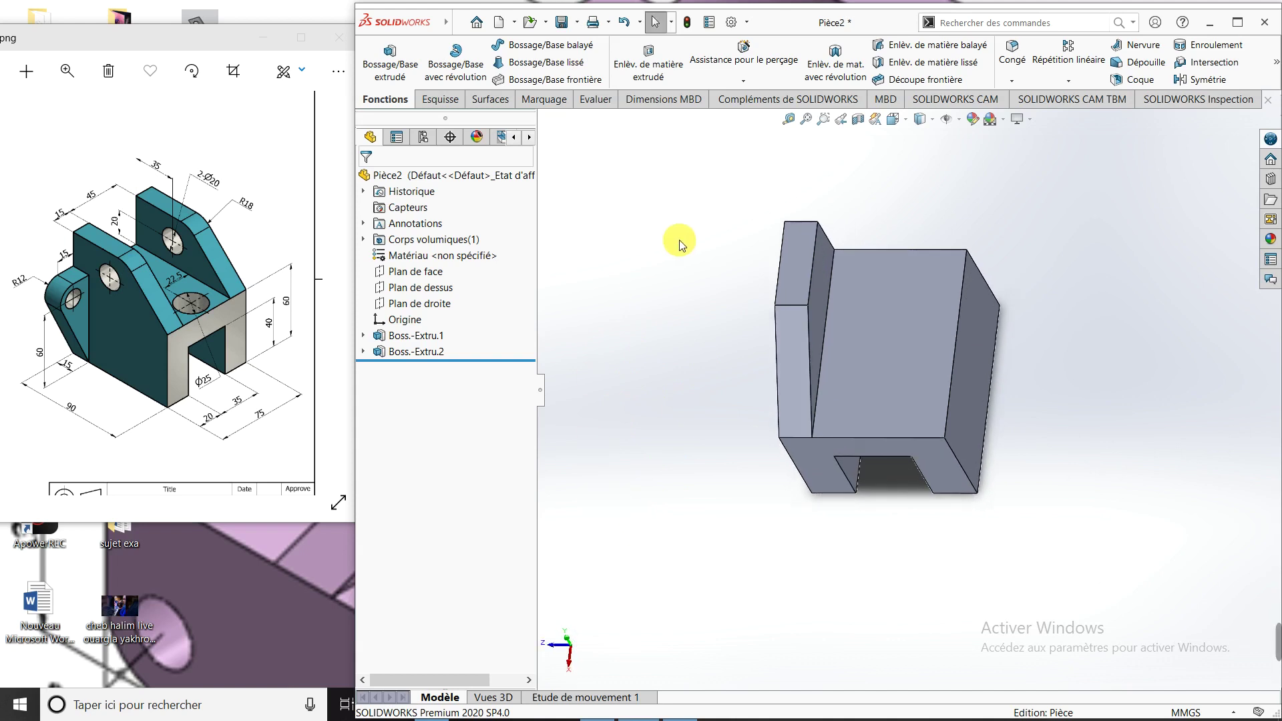
Step: Pattern Boss.-Extru.2 along the base's top edge, 60 mm spacing, 2 instances
{"action": "left_click", "coordinate": [1068, 81]}
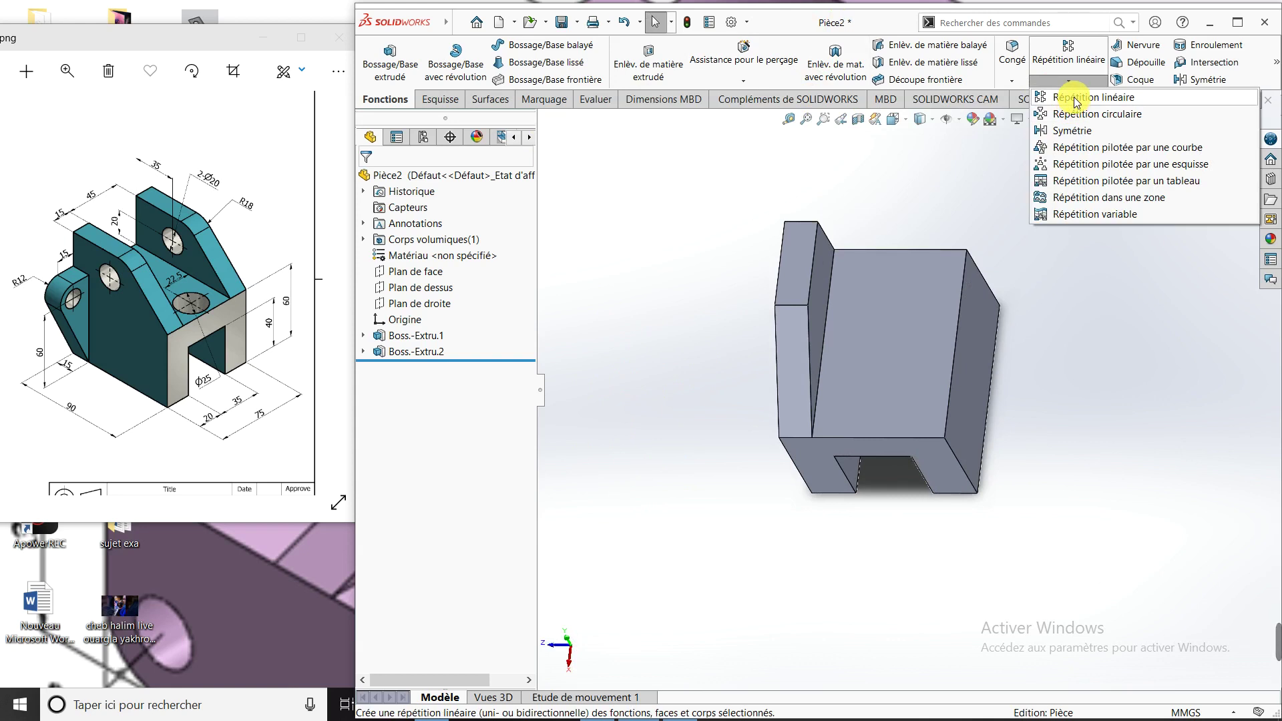
{"action": "left_click", "coordinate": [1075, 100]}
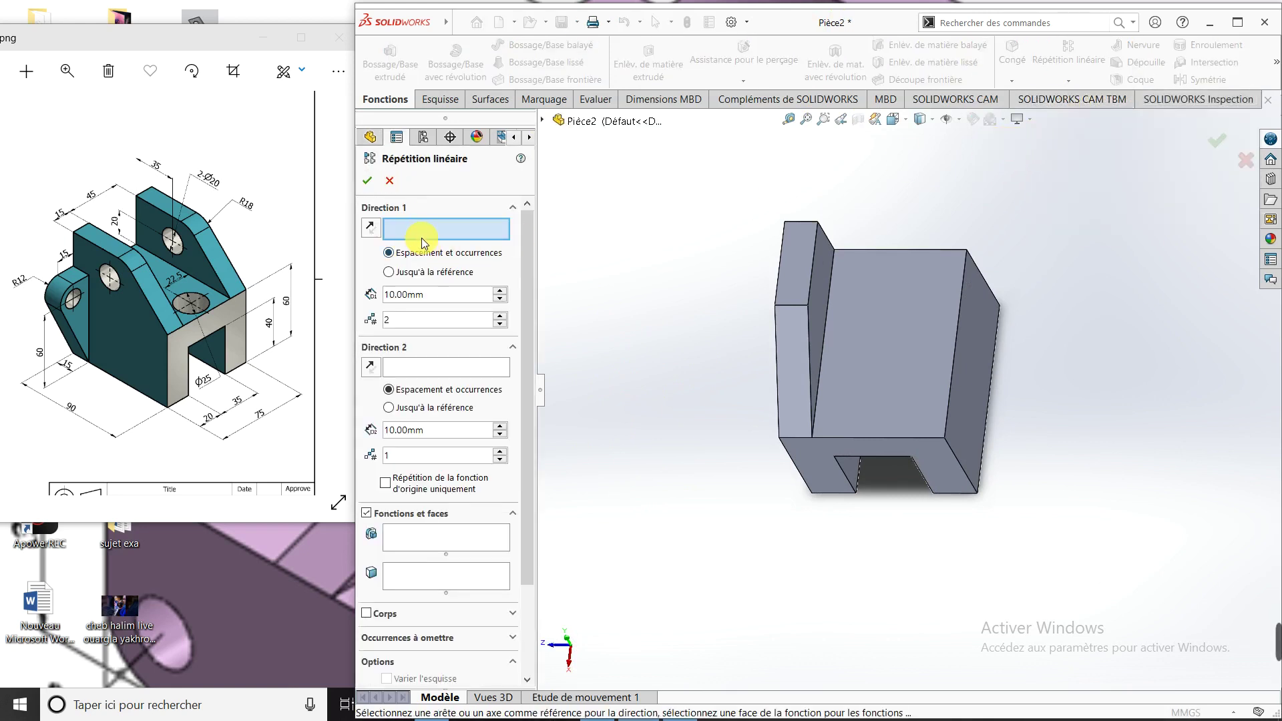
{"action": "left_click", "coordinate": [878, 249]}
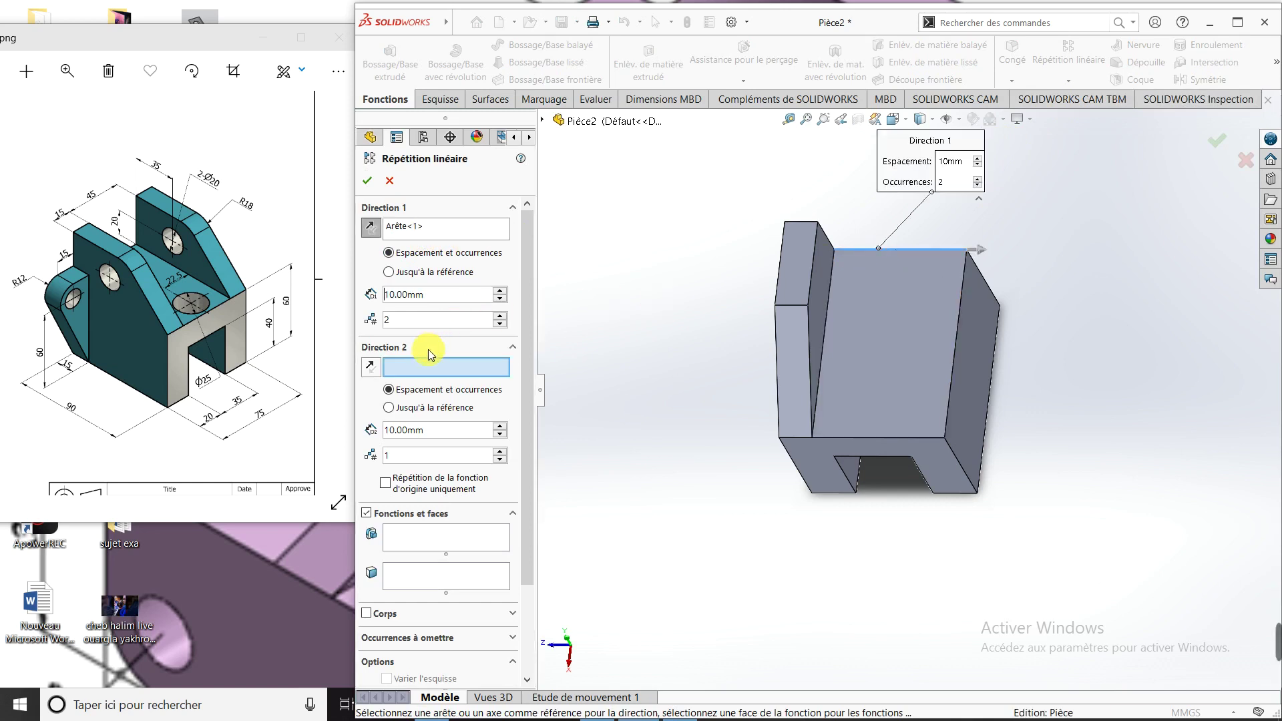
{"action": "left_click", "coordinate": [466, 539]}
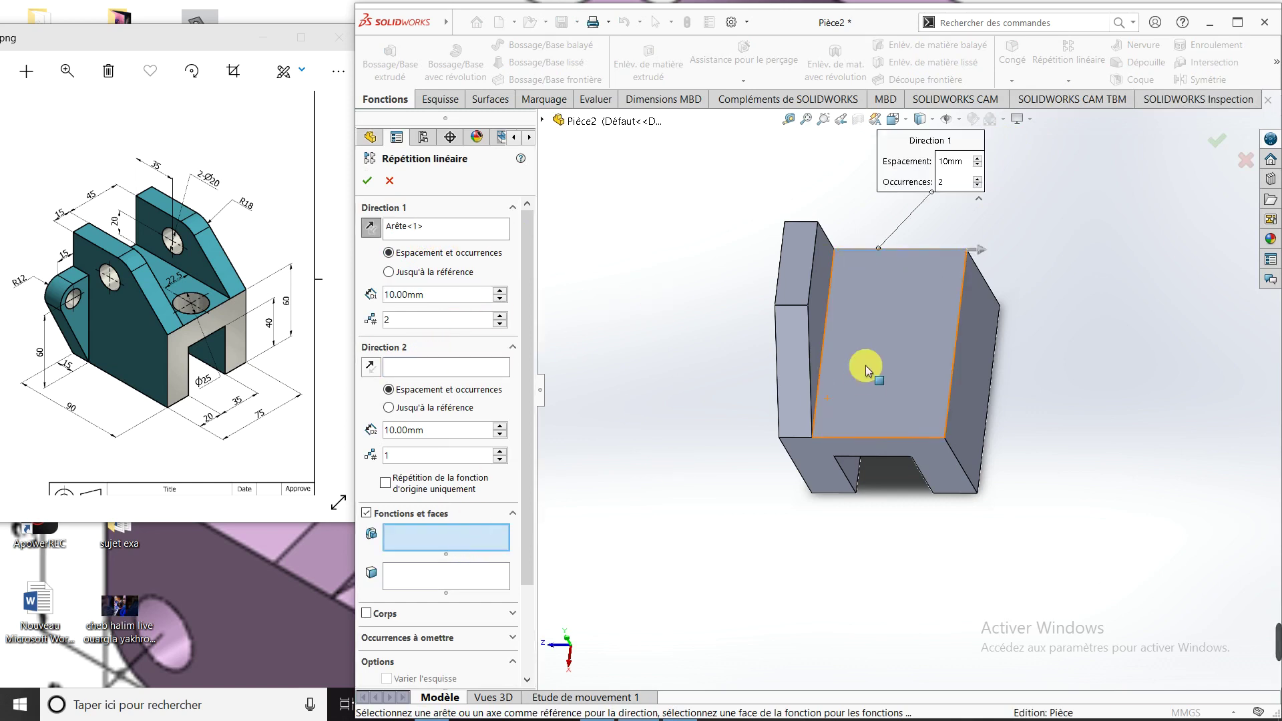
{"action": "left_click", "coordinate": [798, 281]}
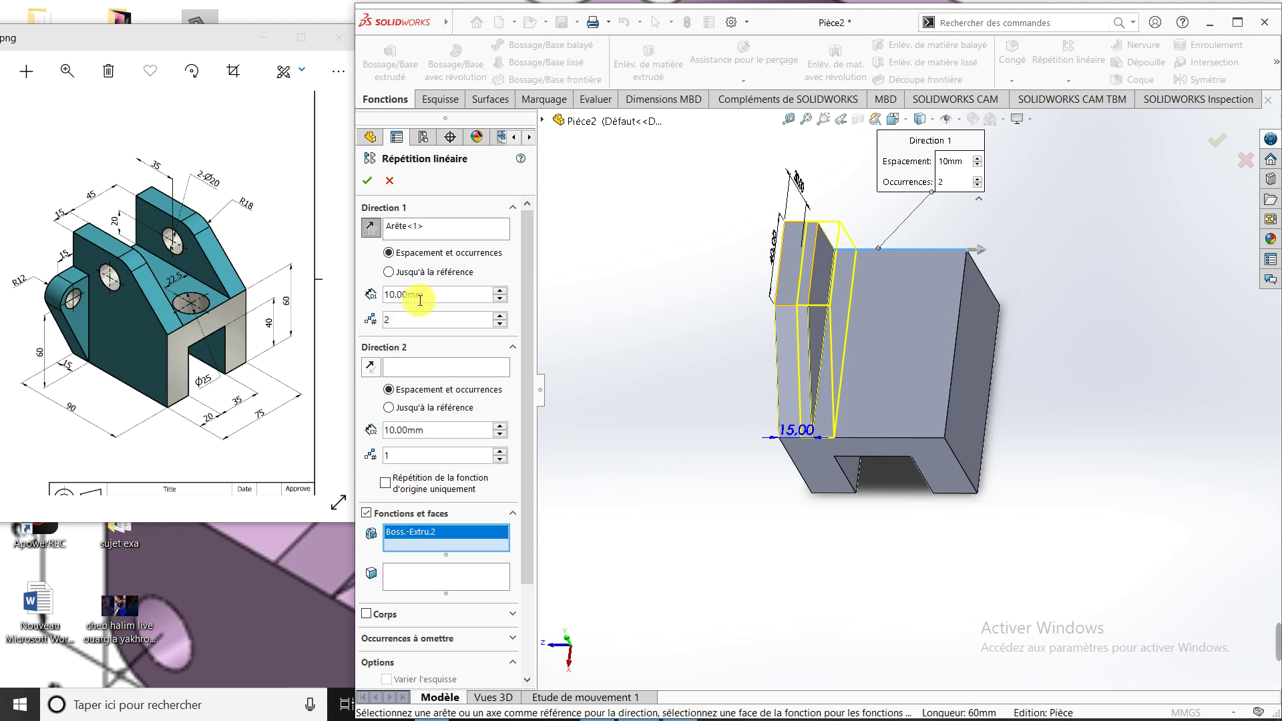
{"action": "left_click", "coordinate": [500, 291]}
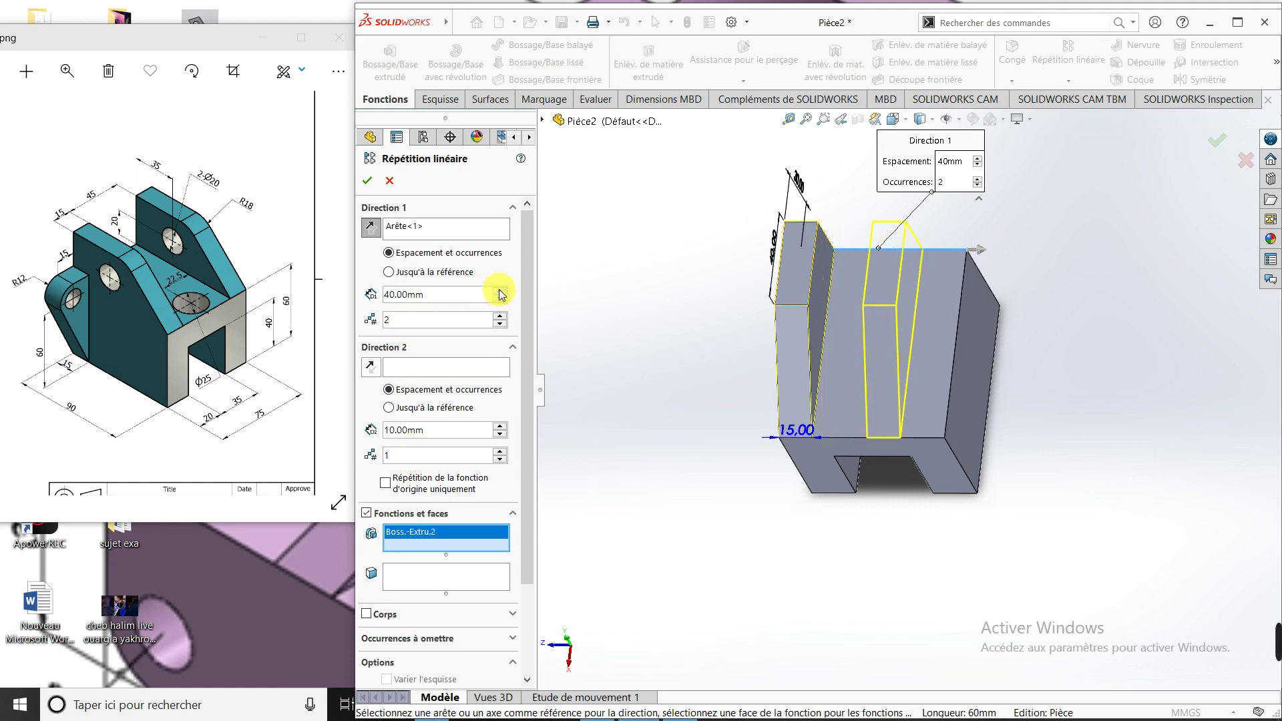
{"action": "left_click", "coordinate": [500, 291]}
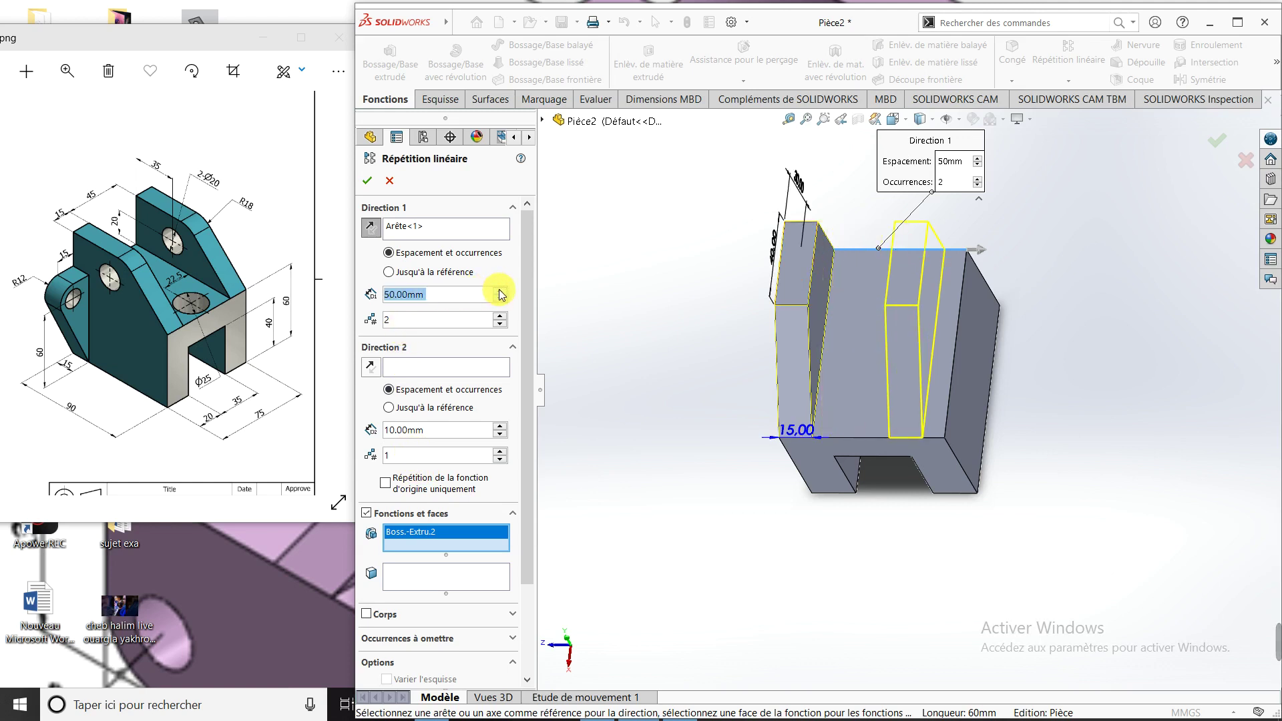
{"action": "left_click", "coordinate": [500, 291]}
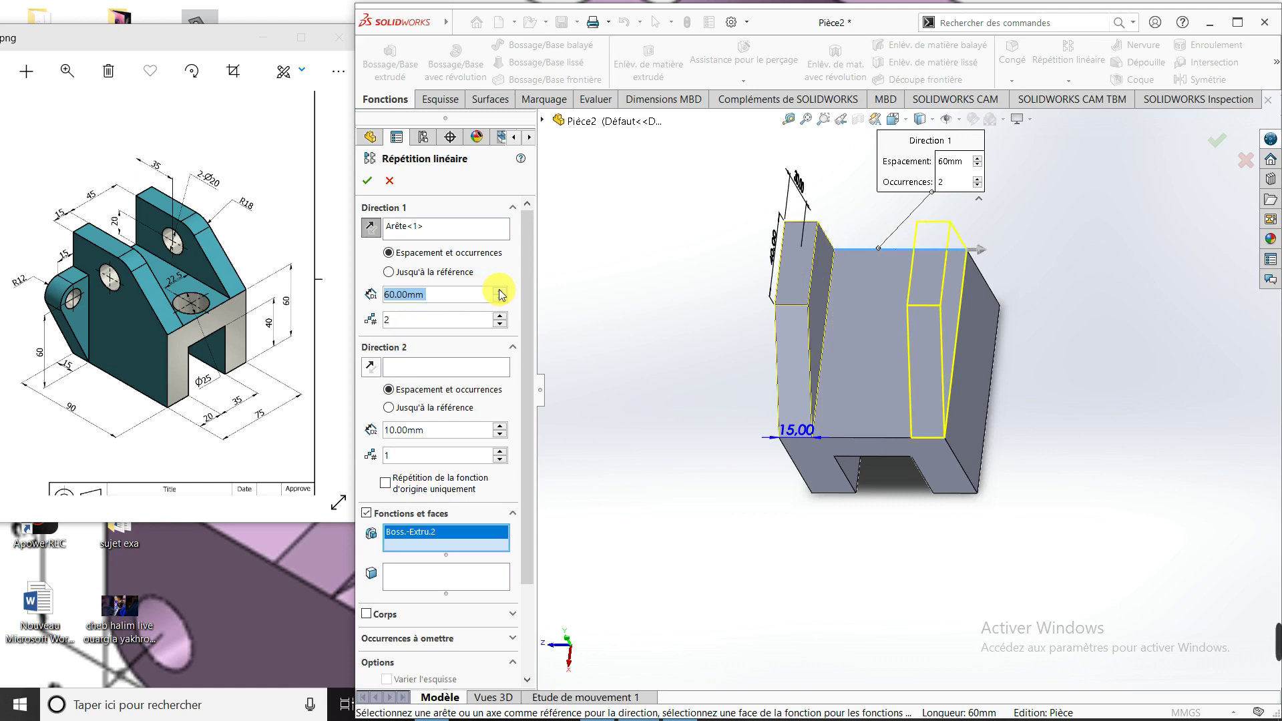
{"action": "scroll", "coordinate": [1041, 400], "scroll_direction": "down", "scroll_amount": 2}
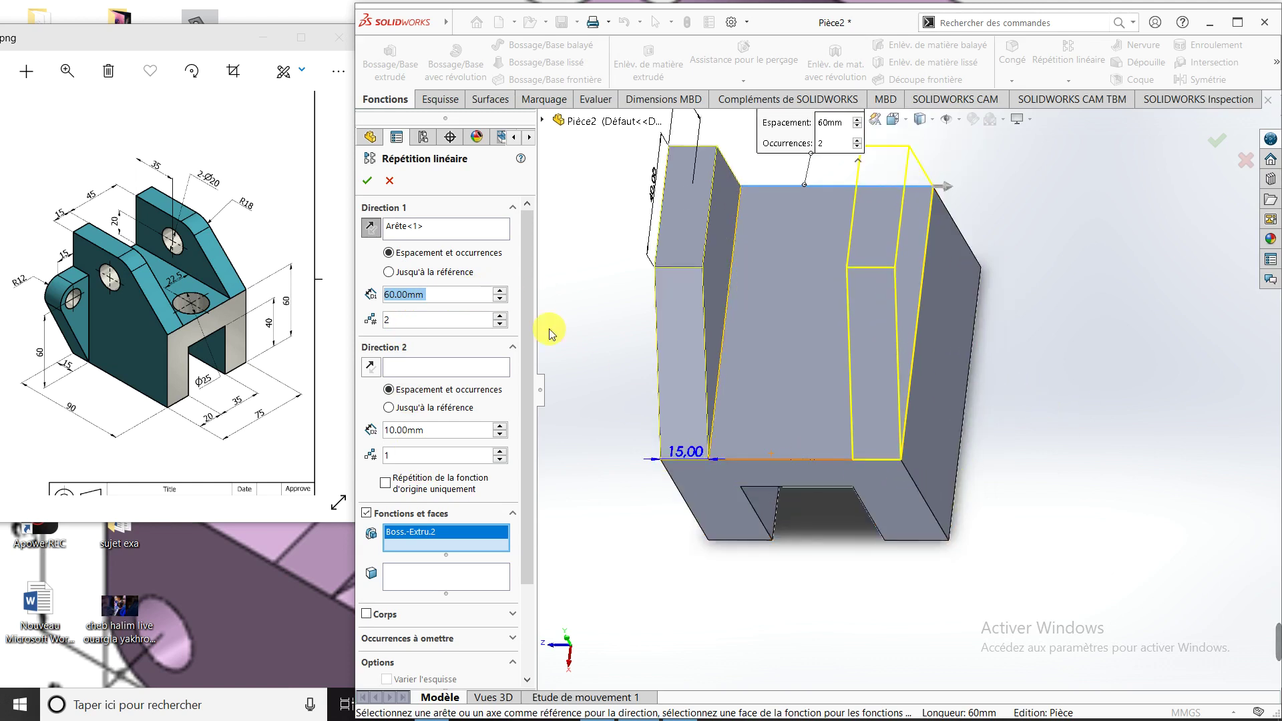
{"action": "left_click", "coordinate": [370, 181]}
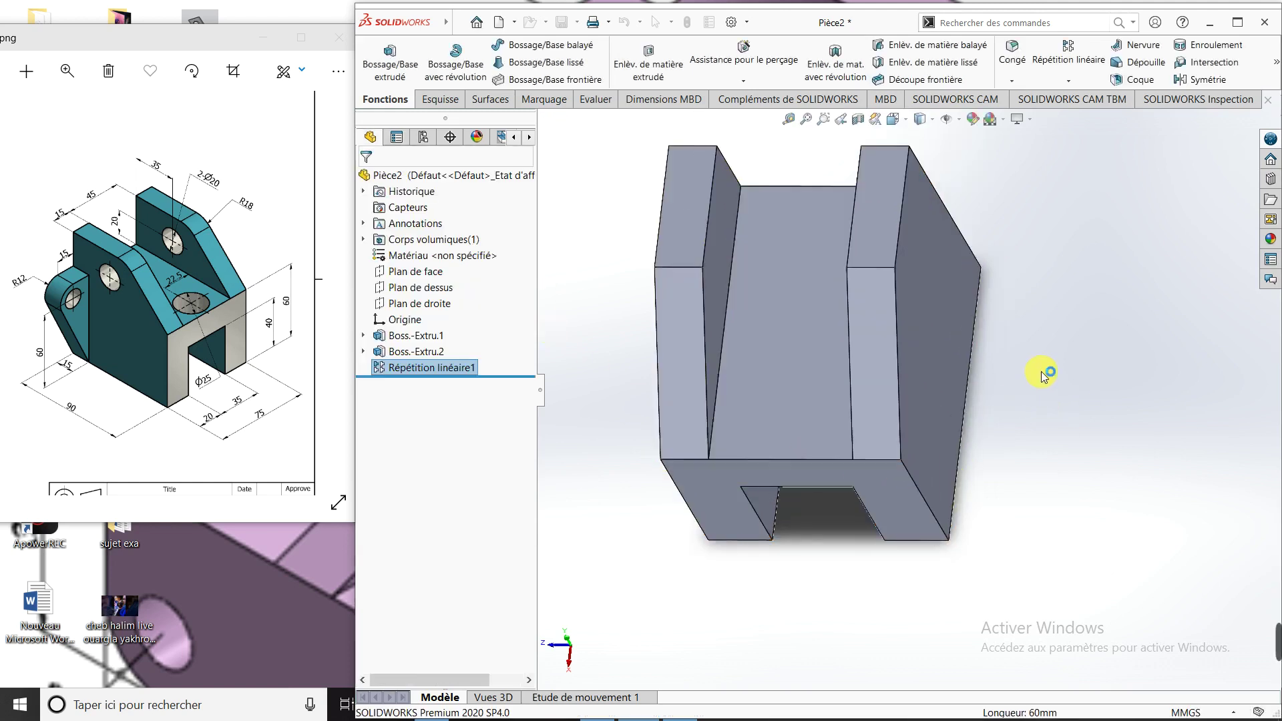
Step: Fillet both lugs' slope-to-top edges with an 18 mm radius
{"action": "mouse_move", "coordinate": [1002, 451]}
{"action": "middle_mouse_down"}
{"action": "mouse_move", "coordinate": [1038, 363]}
{"action": "mouse_move", "coordinate": [1206, 432]}
{"action": "middle_mouse_up"}
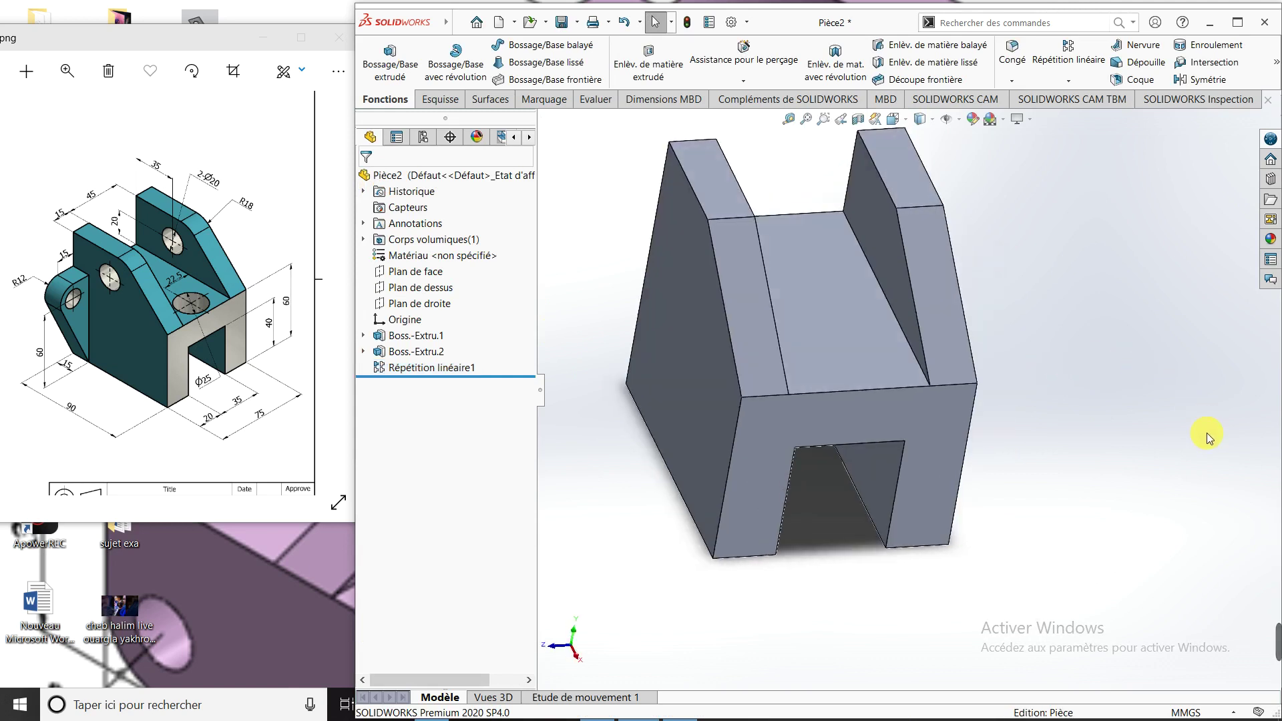
{"action": "mouse_move", "coordinate": [1028, 457]}
{"action": "middle_mouse_down"}
{"action": "mouse_move", "coordinate": [873, 418]}
{"action": "mouse_move", "coordinate": [1062, 429]}
{"action": "mouse_move", "coordinate": [1166, 514]}
{"action": "mouse_move", "coordinate": [1125, 429]}
{"action": "mouse_move", "coordinate": [1144, 458]}
{"action": "mouse_move", "coordinate": [1139, 492]}
{"action": "mouse_move", "coordinate": [1081, 494]}
{"action": "mouse_move", "coordinate": [1058, 443]}
{"action": "middle_mouse_up"}
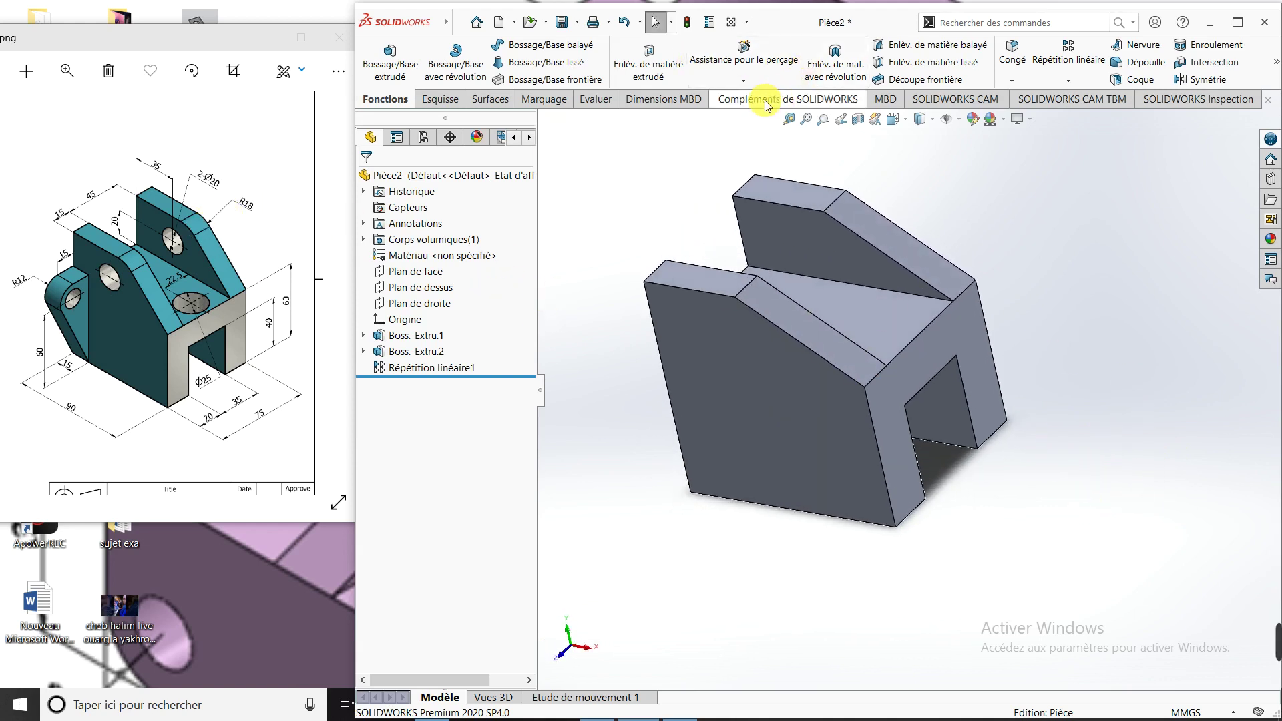
{"action": "left_click", "coordinate": [1019, 65]}
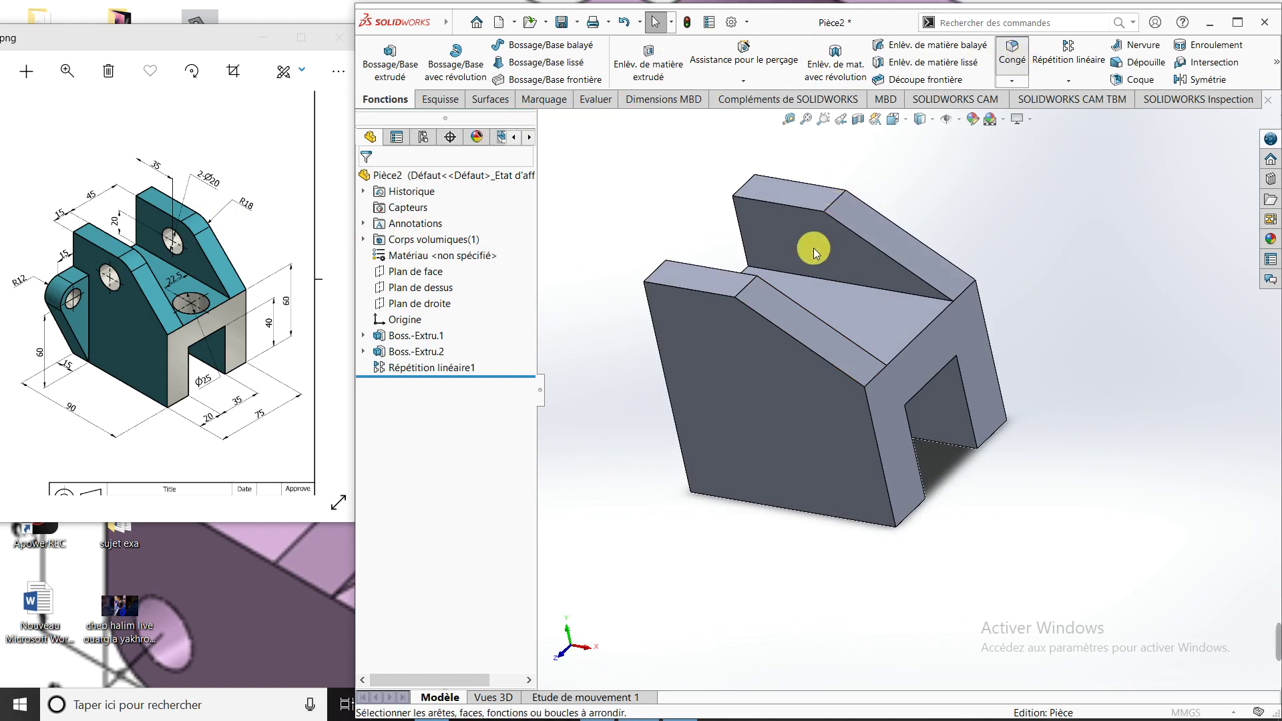
{"action": "scroll", "coordinate": [745, 297], "scroll_direction": "up", "scroll_amount": 3}
{"action": "scroll", "coordinate": [745, 298], "scroll_direction": "up", "scroll_amount": 1}
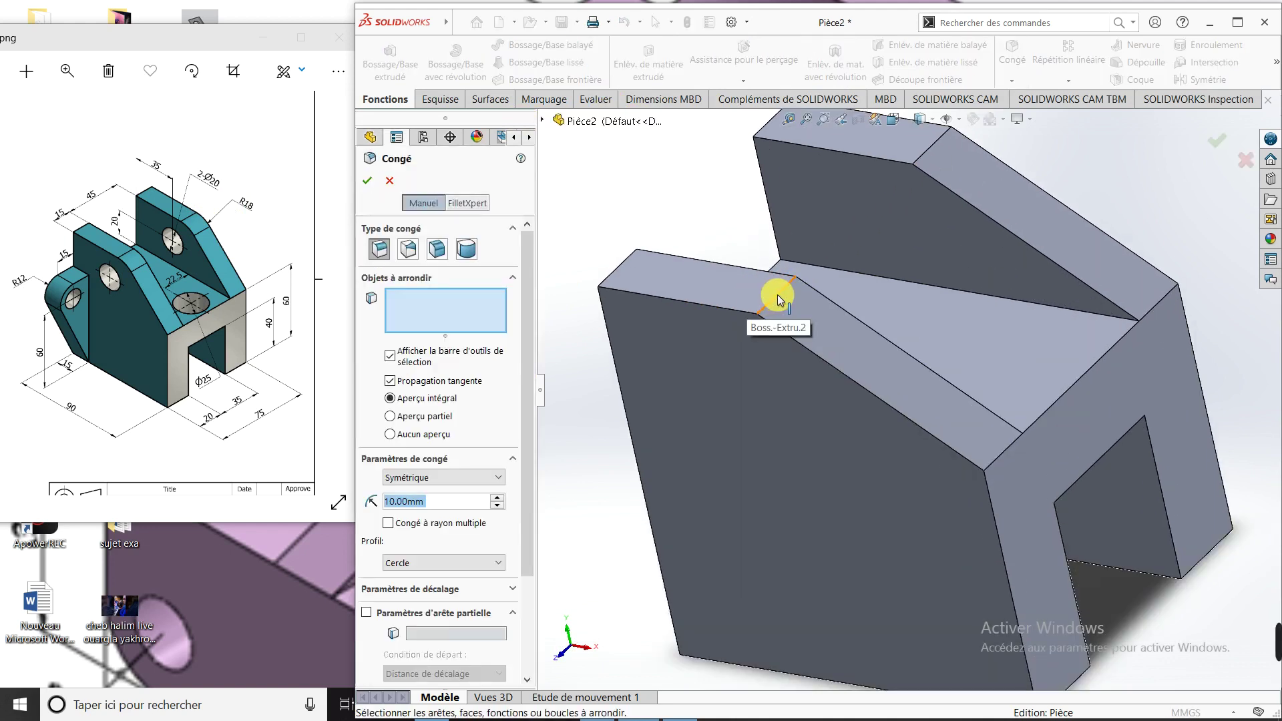
{"action": "left_click", "coordinate": [776, 296]}
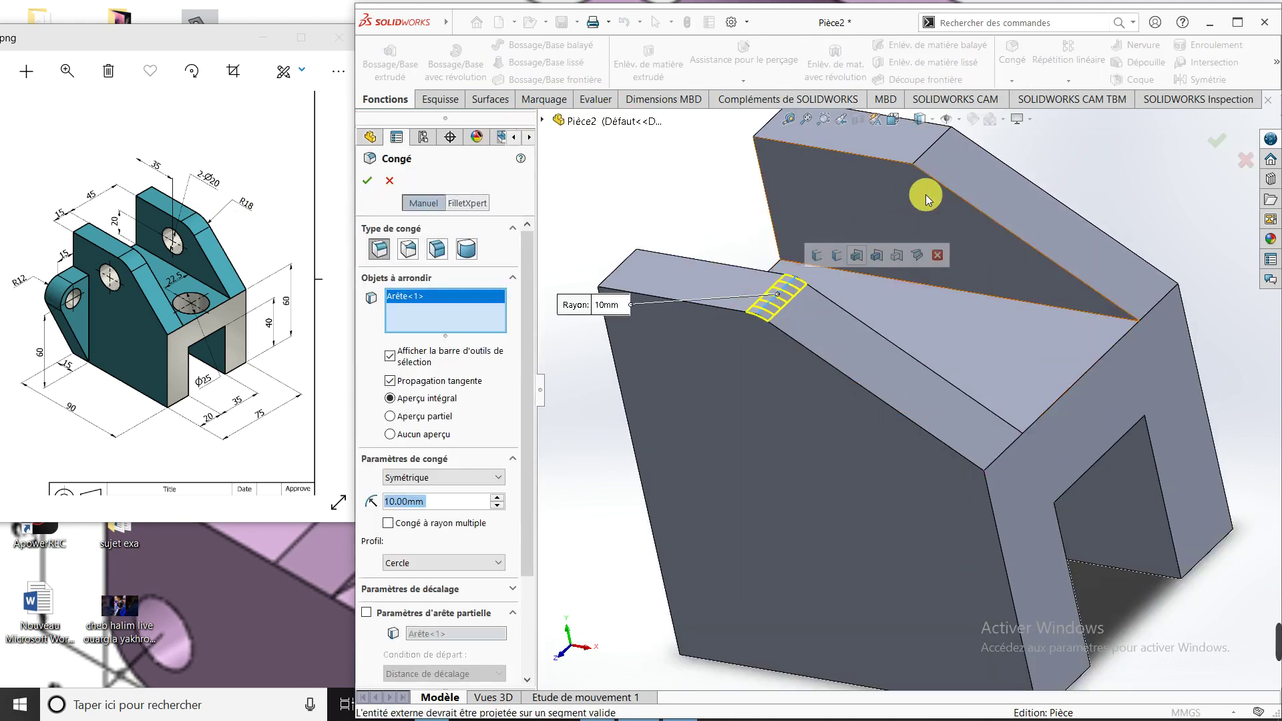
{"action": "left_click", "coordinate": [923, 159]}
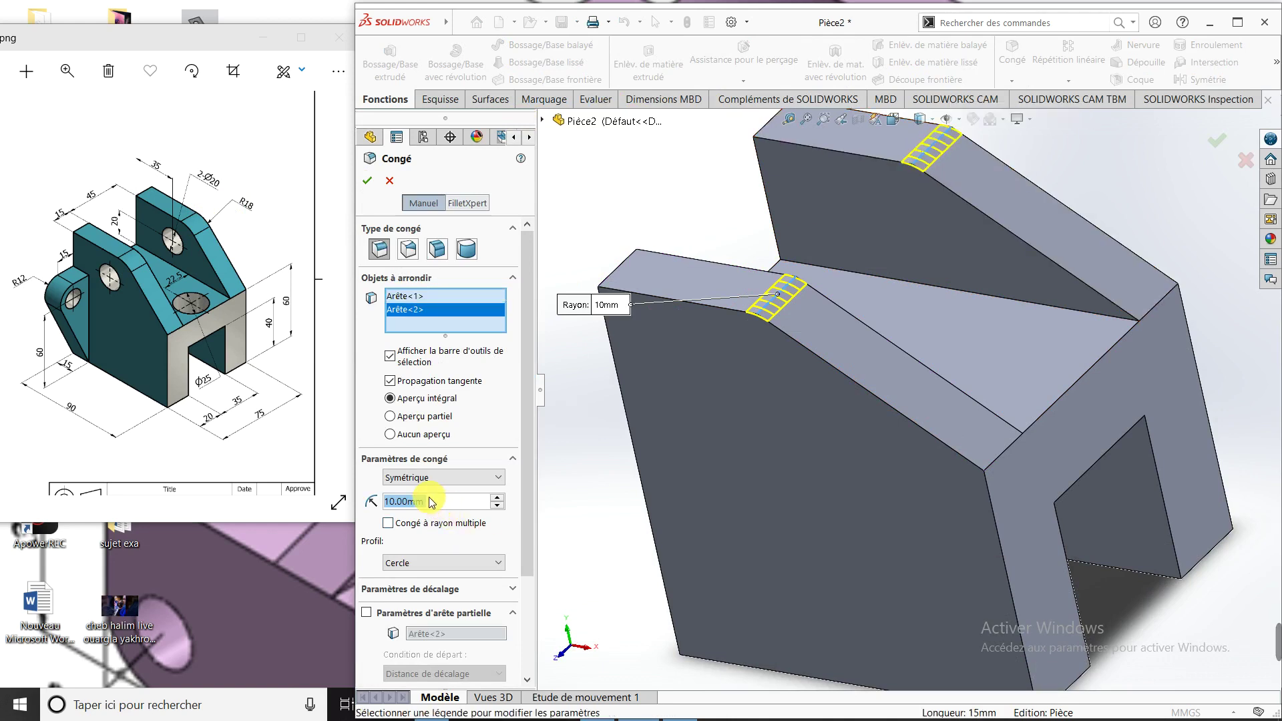
{"action": "scroll", "coordinate": [431, 502], "scroll_direction": "up", "scroll_amount": 8}
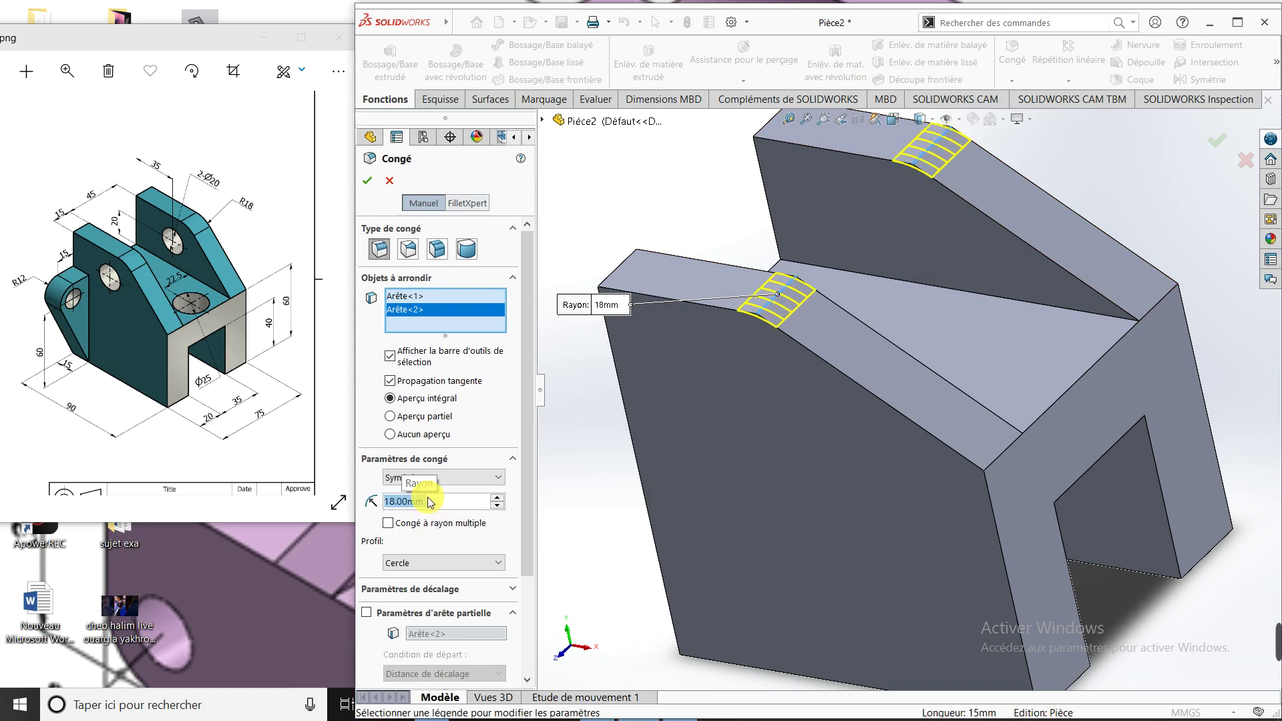
{"action": "left_click", "coordinate": [368, 181]}
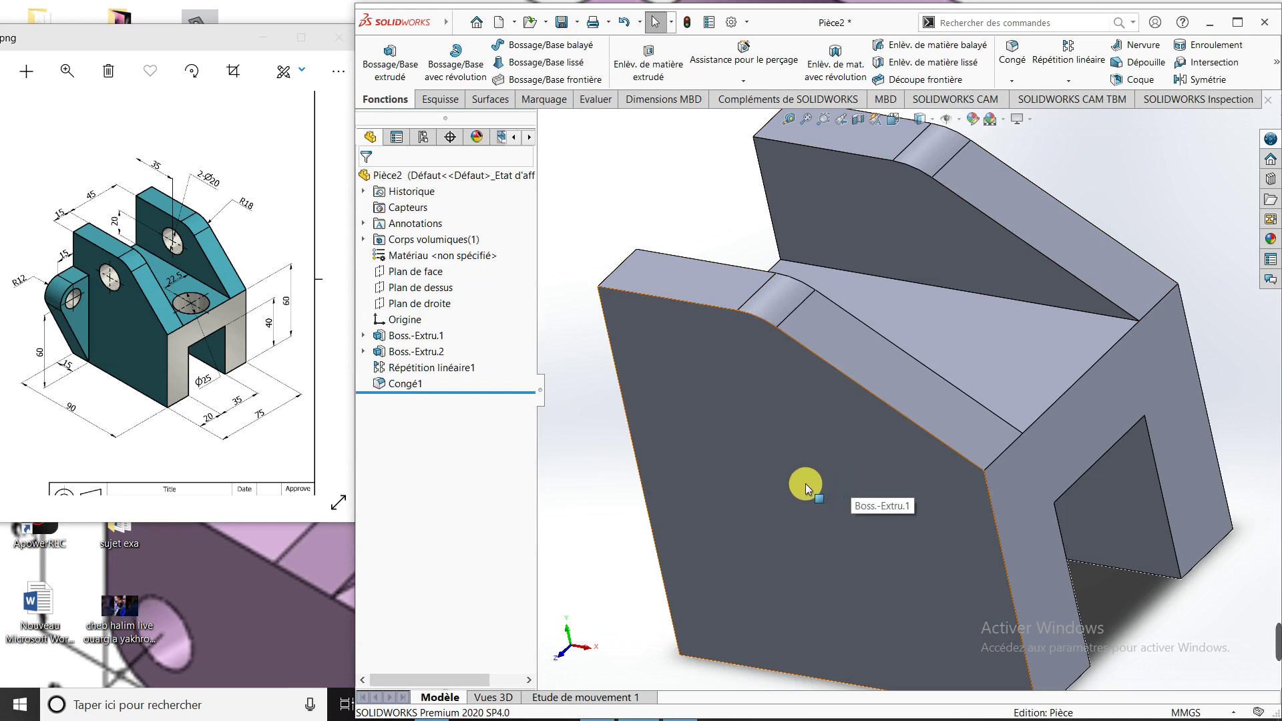
Step: Start a new sketch on the lug's side face, viewed head-on
{"action": "left_click", "coordinate": [788, 400]}
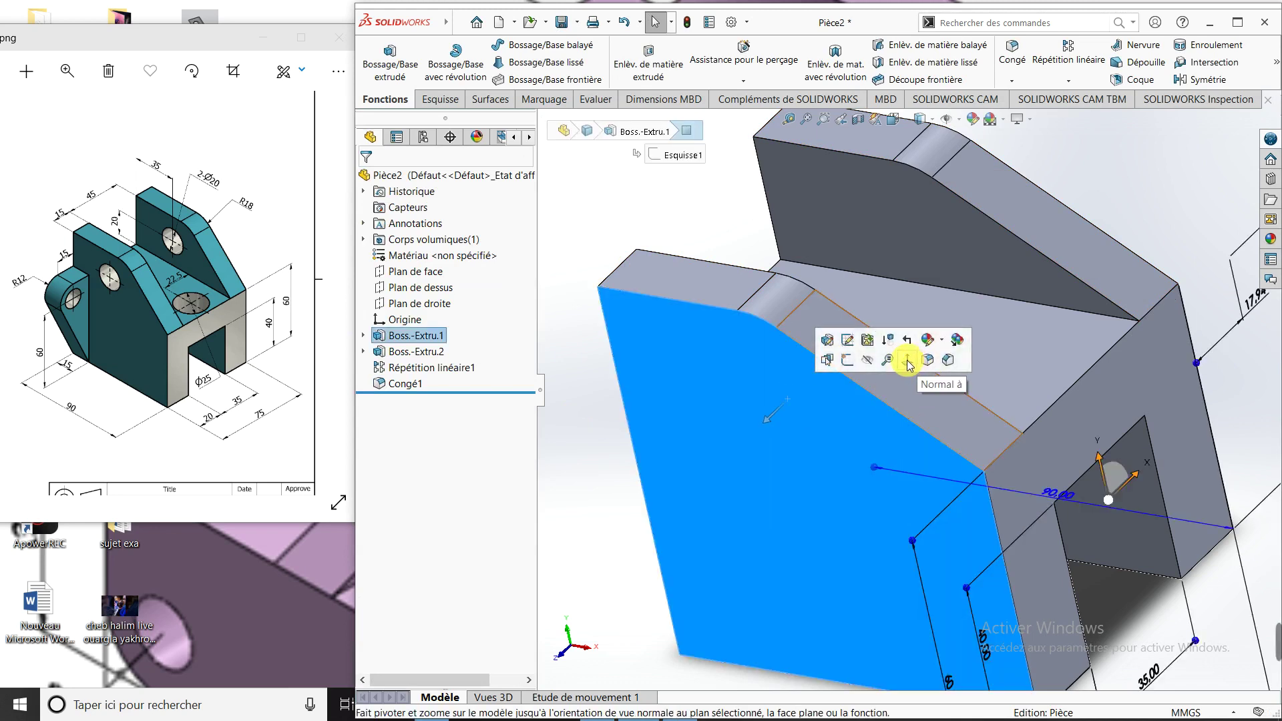
{"action": "left_click", "coordinate": [902, 369]}
{"action": "left_click", "coordinate": [438, 99]}
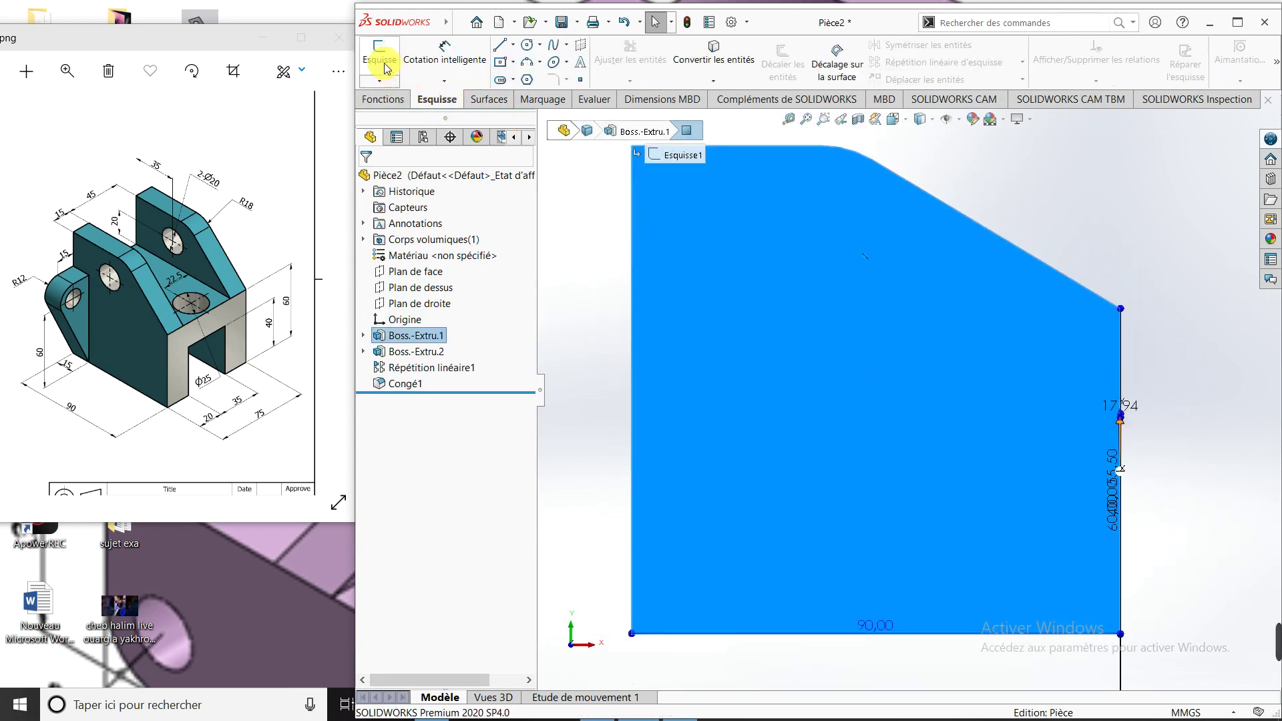
{"action": "left_click", "coordinate": [379, 60]}
Step: Draw a circle on the lug face and dimension it to a 20 mm diameter
{"action": "left_click", "coordinate": [527, 46]}
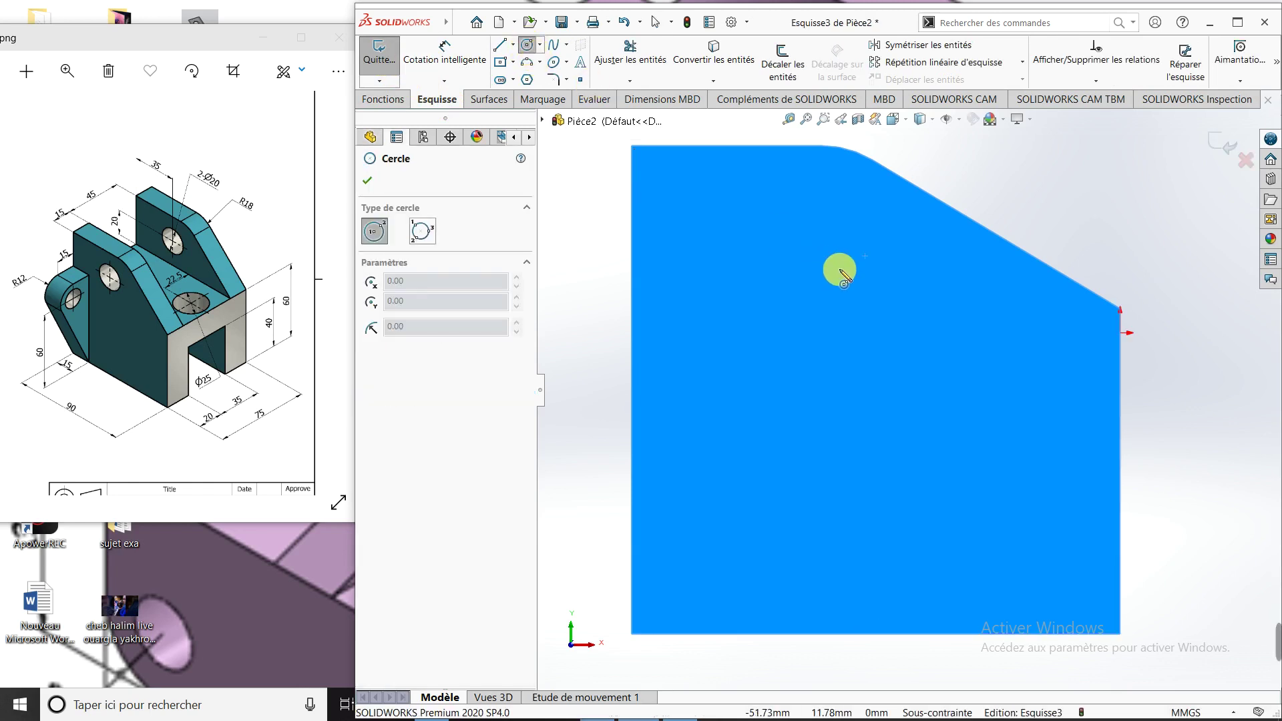
{"action": "left_click", "coordinate": [843, 257]}
{"action": "left_click", "coordinate": [878, 218]}
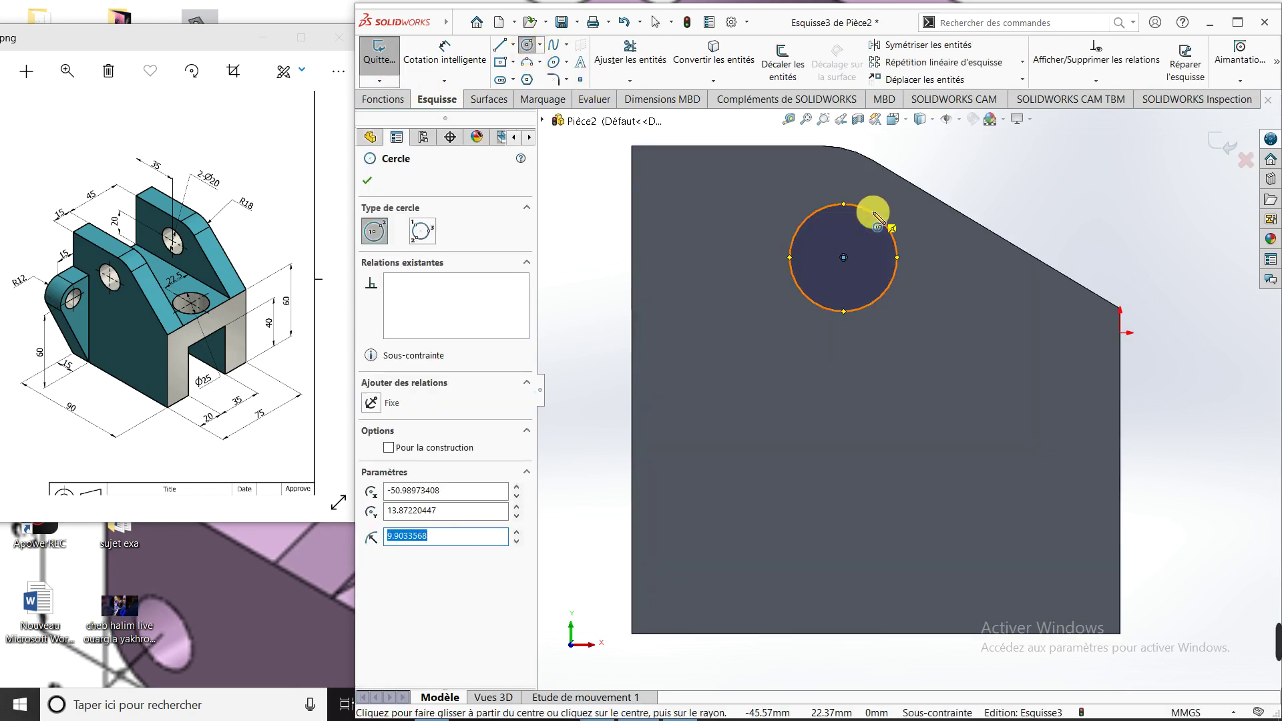
{"action": "key", "text": "Escape"}
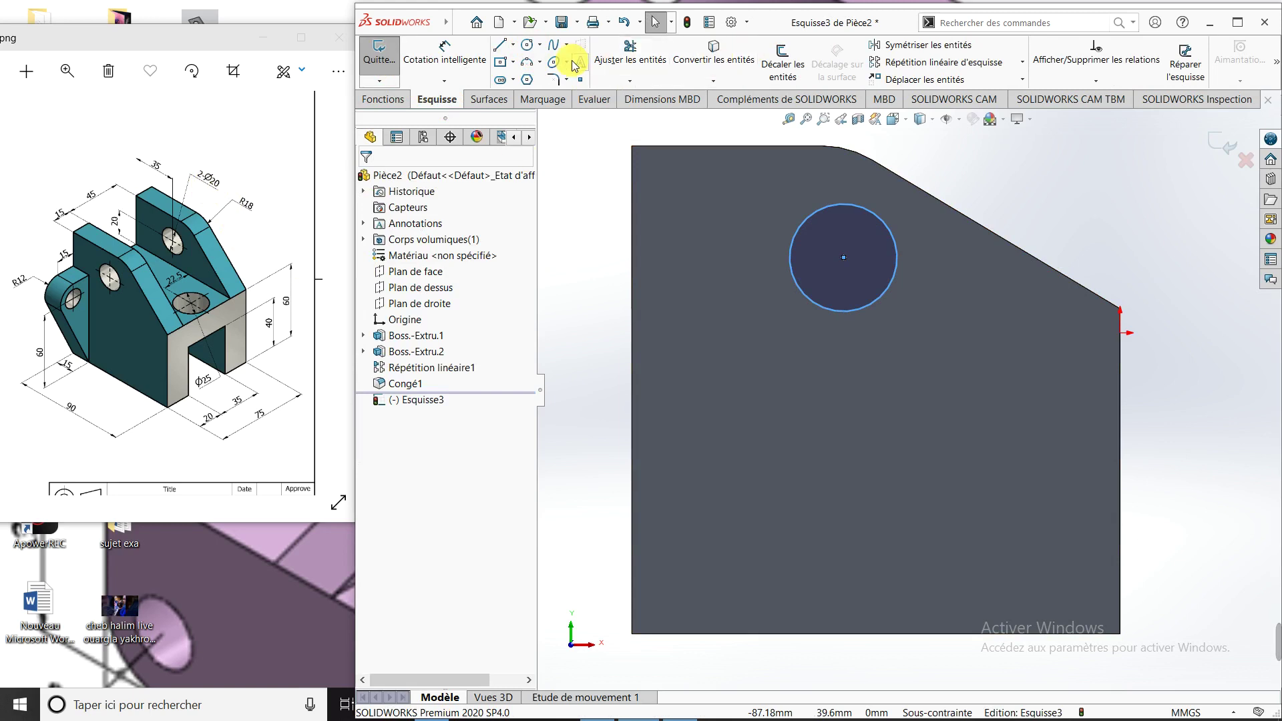
{"action": "left_click", "coordinate": [445, 53]}
{"action": "left_click", "coordinate": [895, 270]}
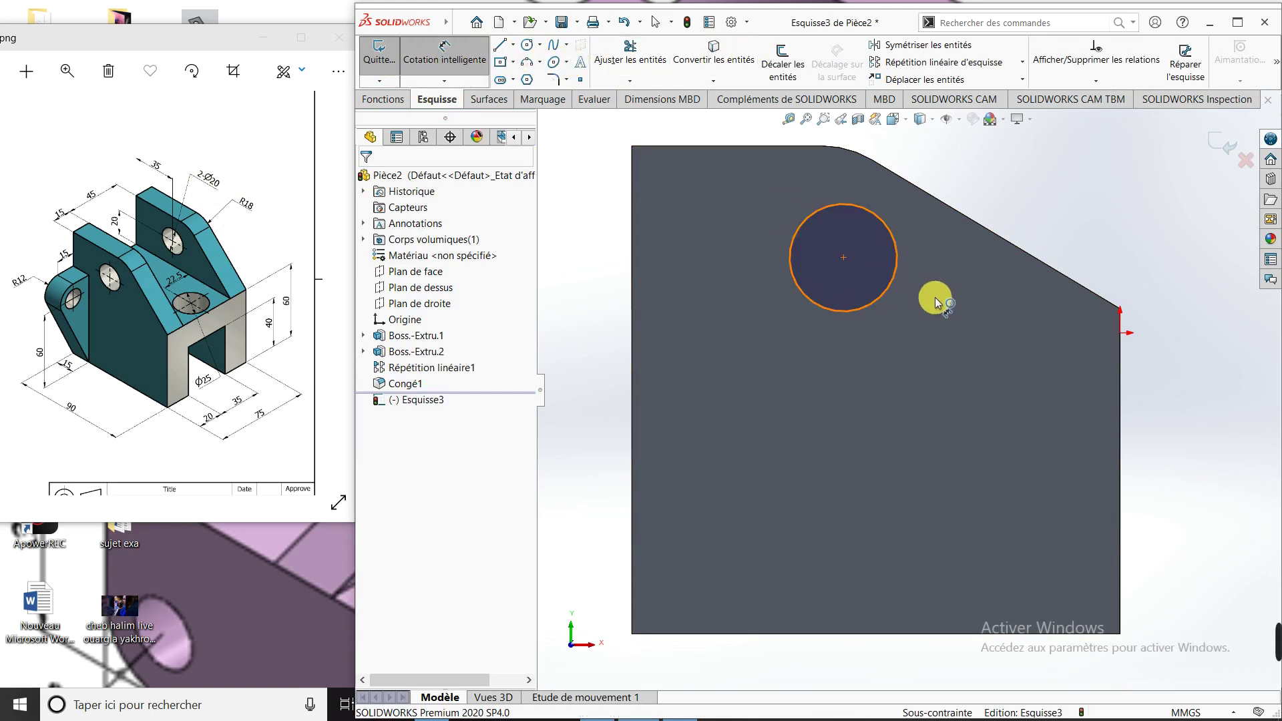
{"action": "left_click", "coordinate": [953, 307]}
{"action": "type", "text": "20"}
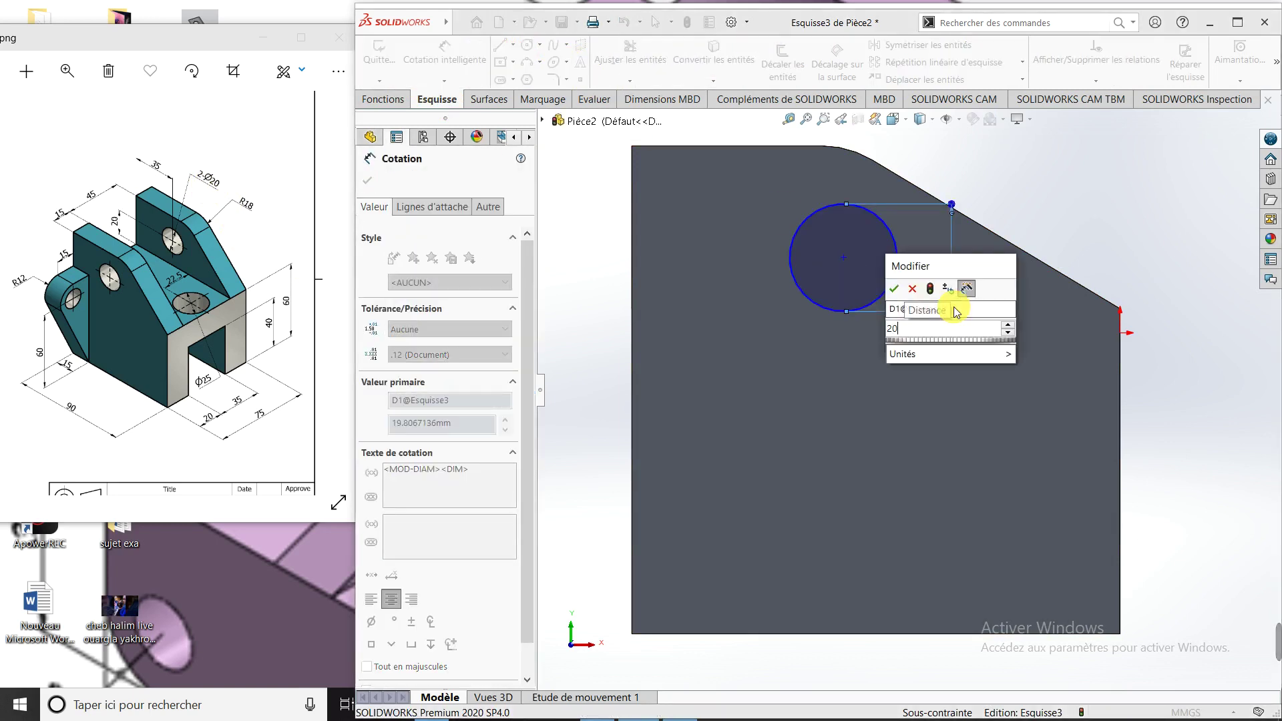
{"action": "key", "text": "Return"}
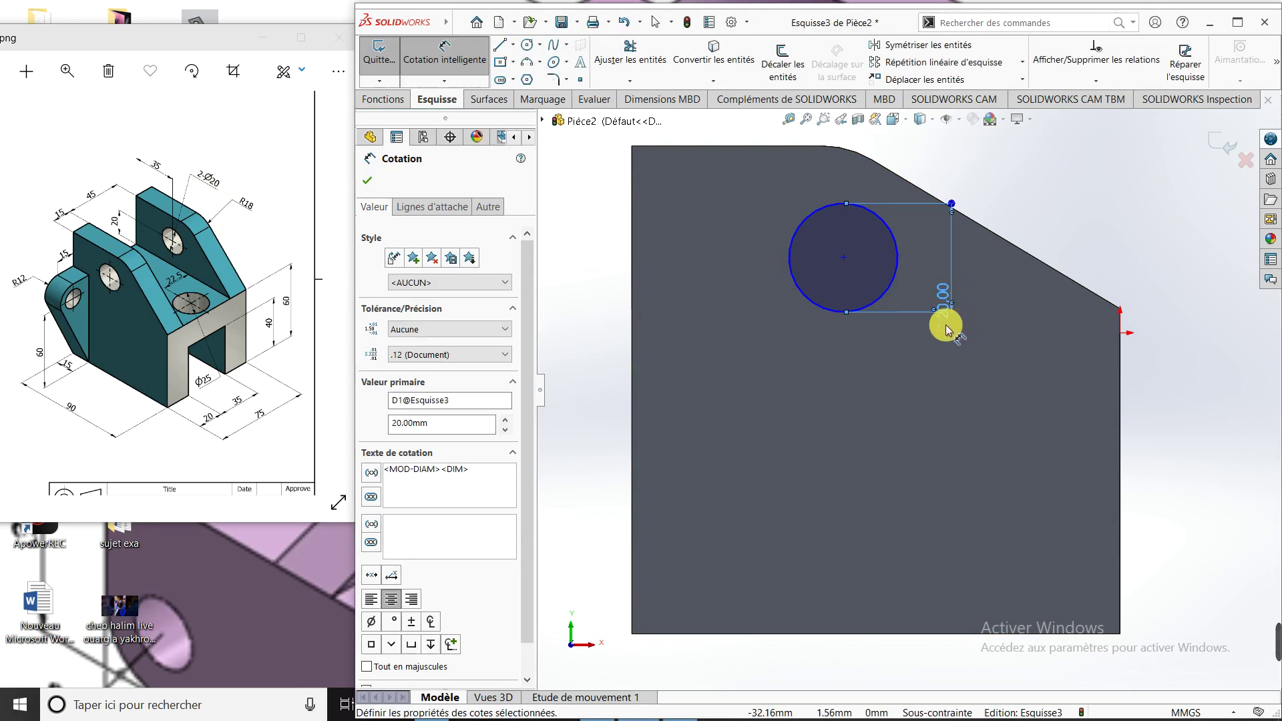
Step: Dimension the circle centre 20 mm from the lug's top edge
{"action": "left_click", "coordinate": [897, 256]}
{"action": "mouse_move", "coordinate": [900, 255]}
{"action": "middle_mouse_down"}
{"action": "mouse_move", "coordinate": [853, 343]}
{"action": "mouse_move", "coordinate": [798, 280]}
{"action": "middle_mouse_up"}
{"action": "left_click_drag", "start_coordinate": [799, 281], "coordinate": [843, 205]}
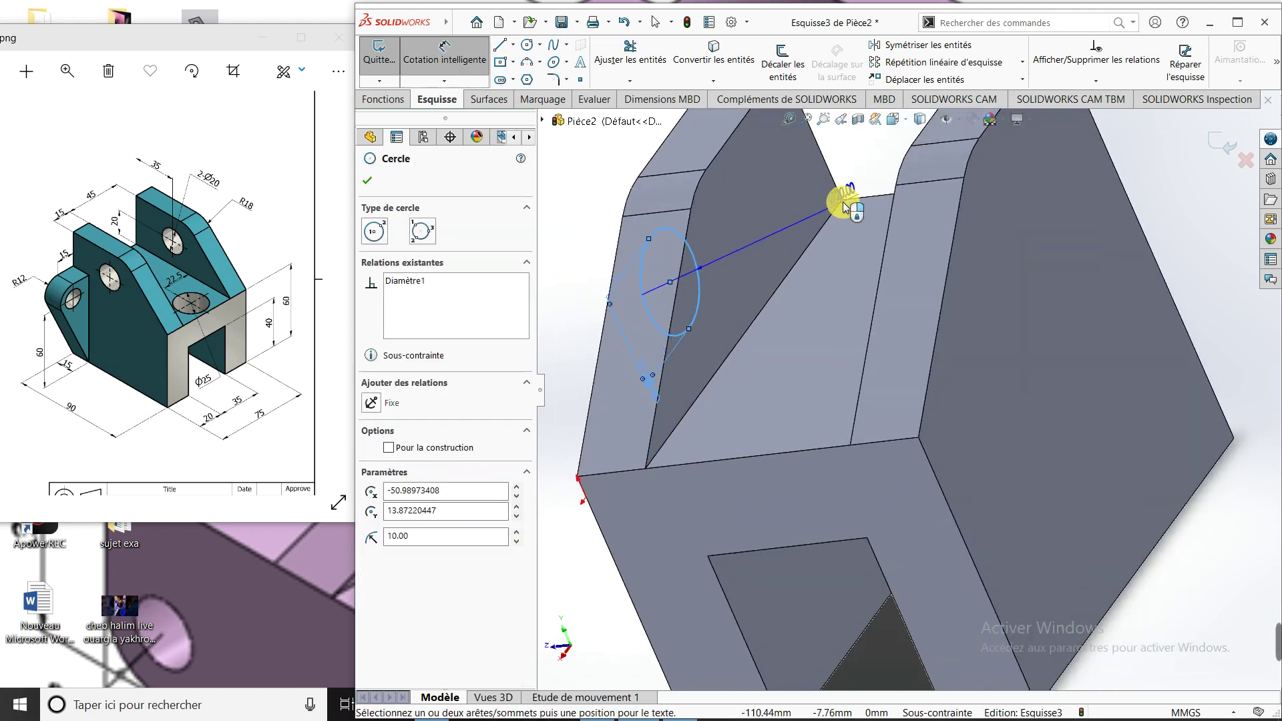
{"action": "left_click", "coordinate": [841, 201]}
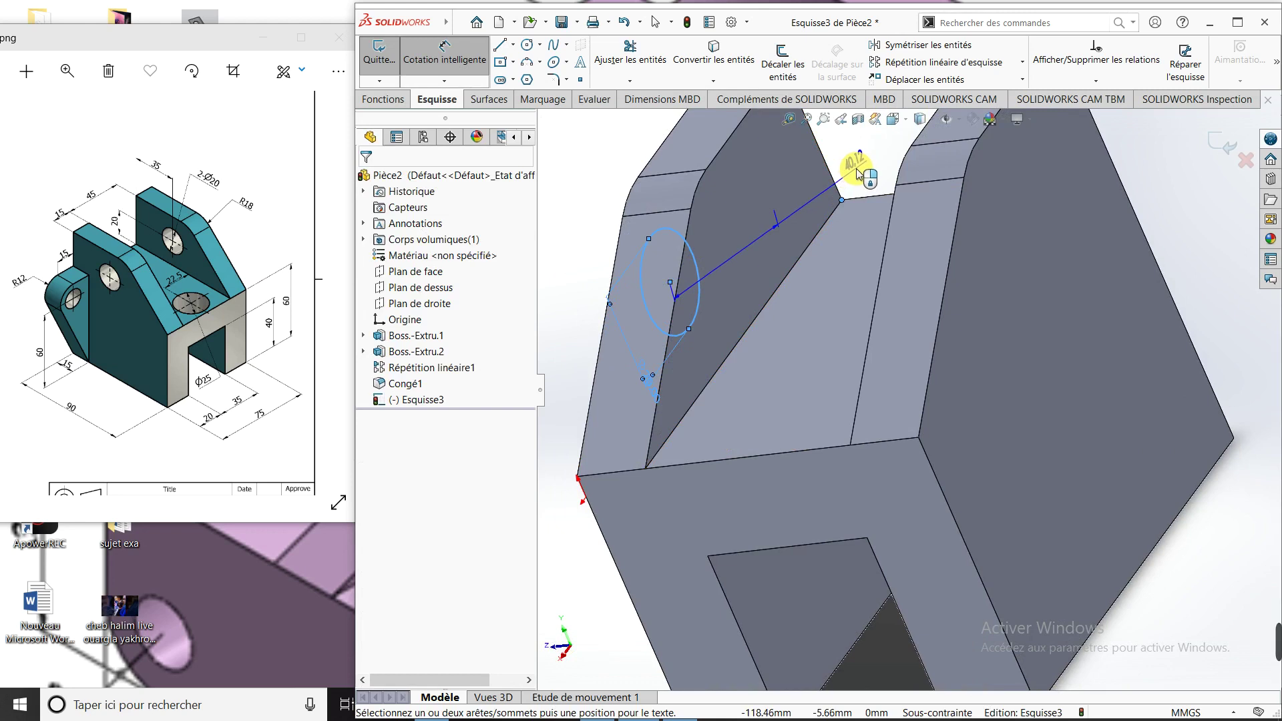
{"action": "scroll", "coordinate": [828, 193], "scroll_direction": "up", "scroll_amount": 3}
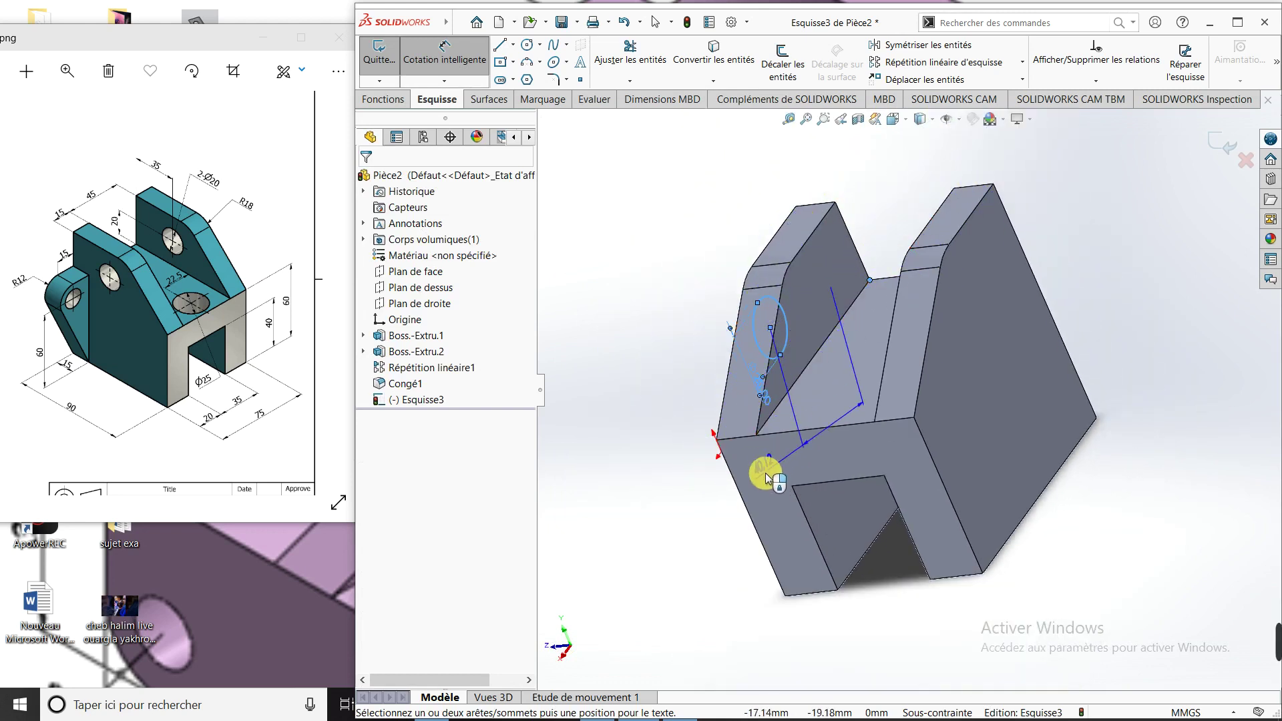
{"action": "left_click", "coordinate": [869, 280]}
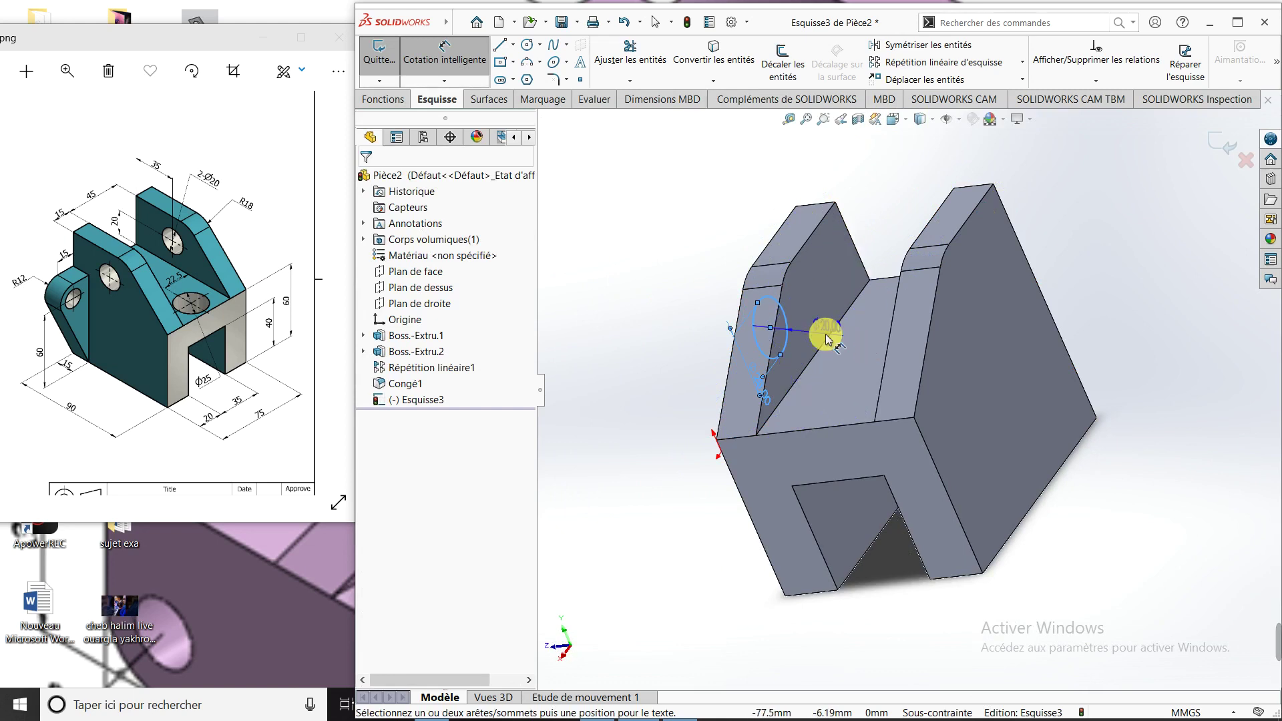
{"action": "mouse_move", "coordinate": [827, 339]}
{"action": "middle_mouse_down"}
{"action": "mouse_move", "coordinate": [824, 278]}
{"action": "mouse_move", "coordinate": [1070, 260]}
{"action": "middle_mouse_up"}
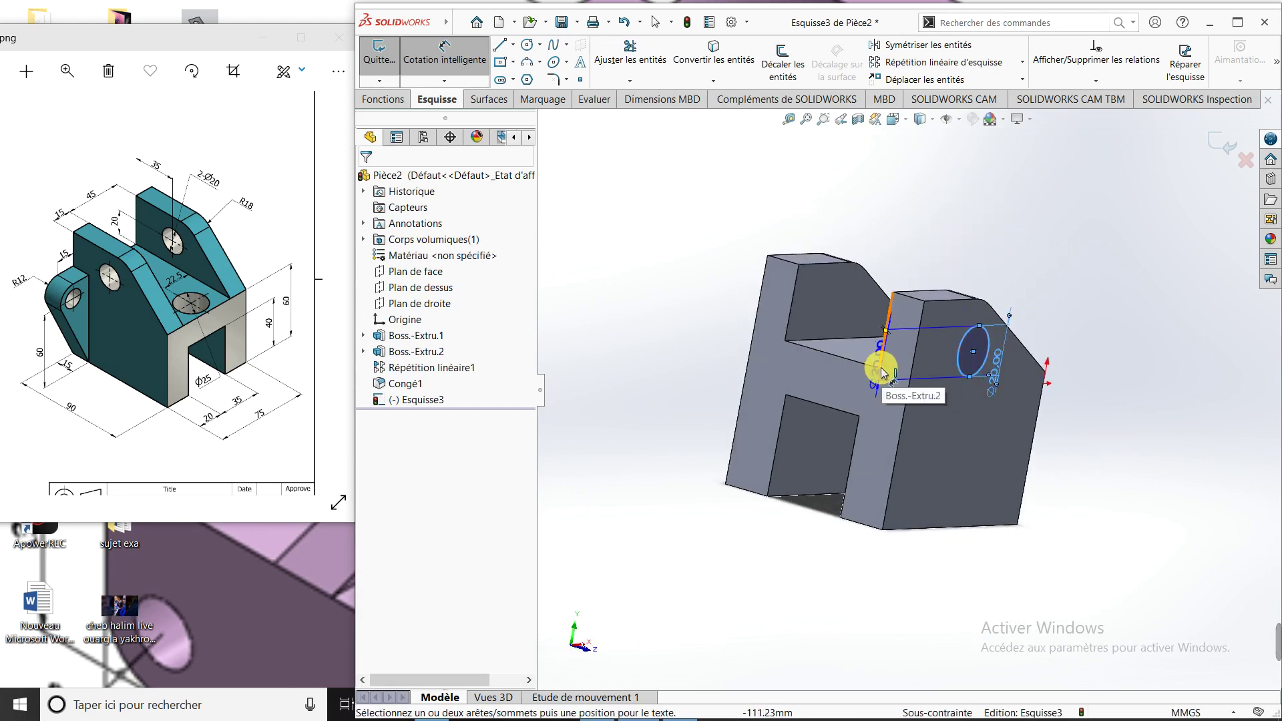
{"action": "left_click", "coordinate": [972, 330]}
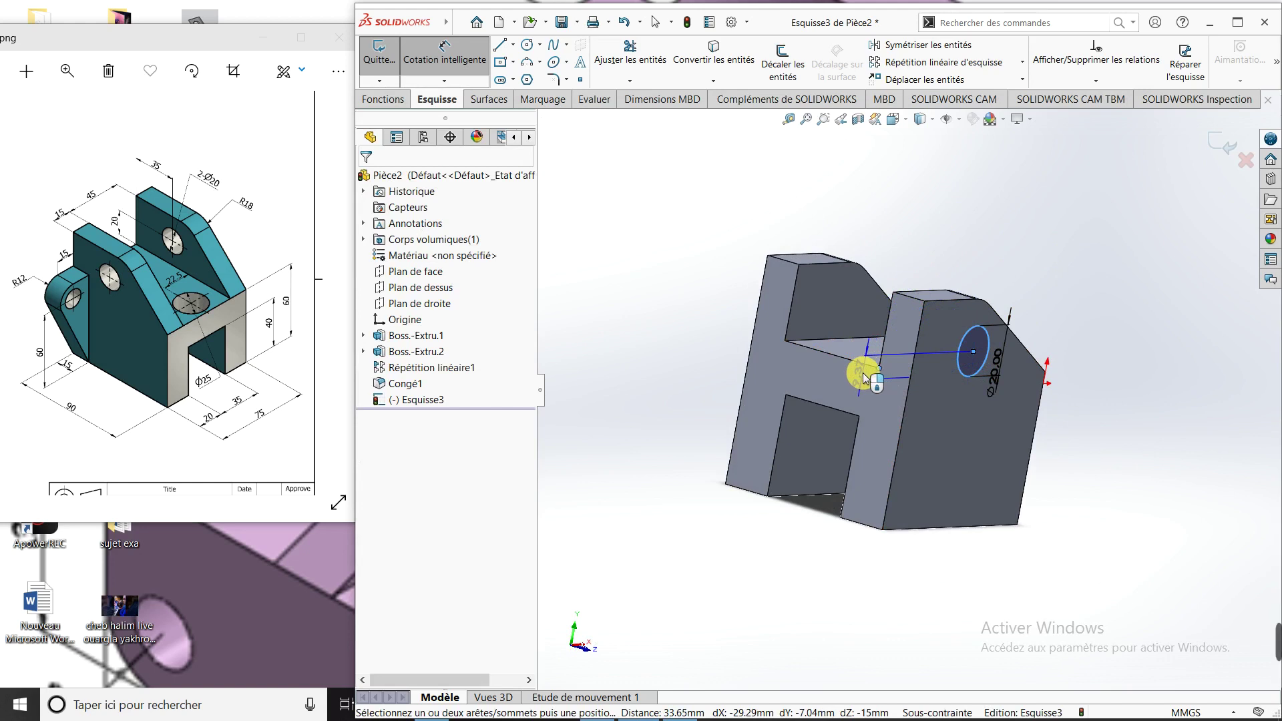
{"action": "left_click", "coordinate": [862, 377]}
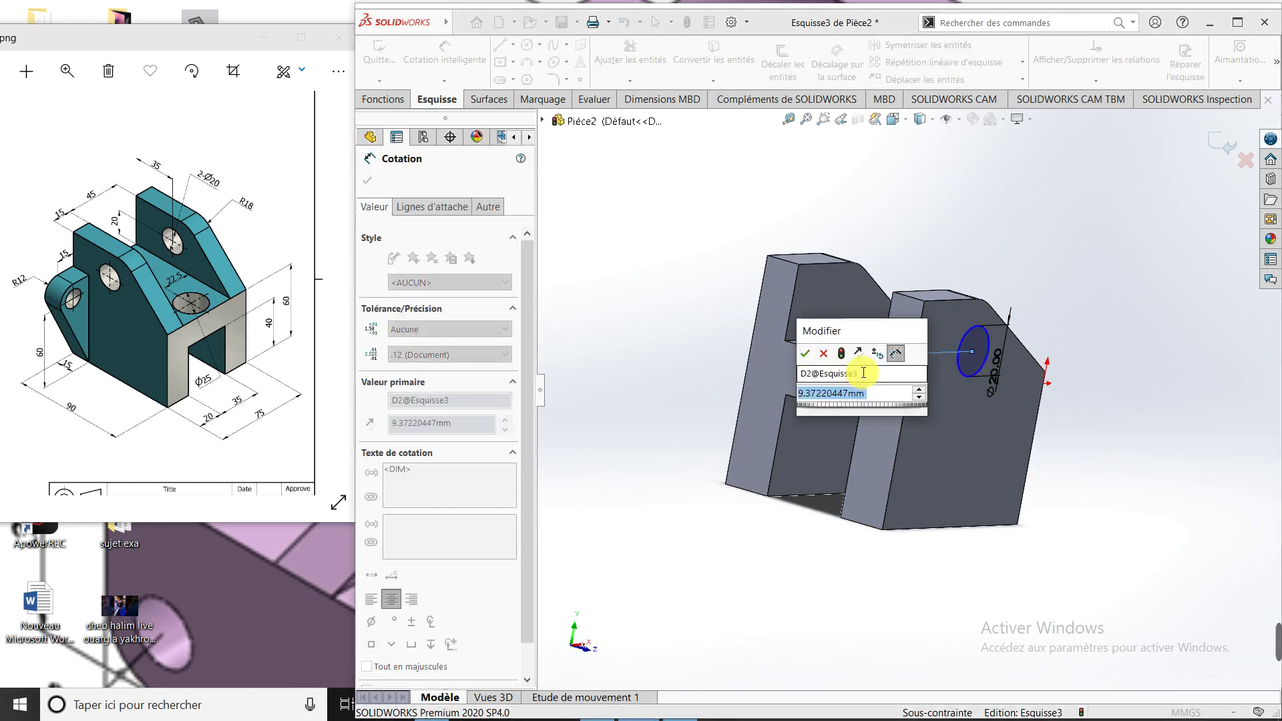
{"action": "type", "text": "20"}
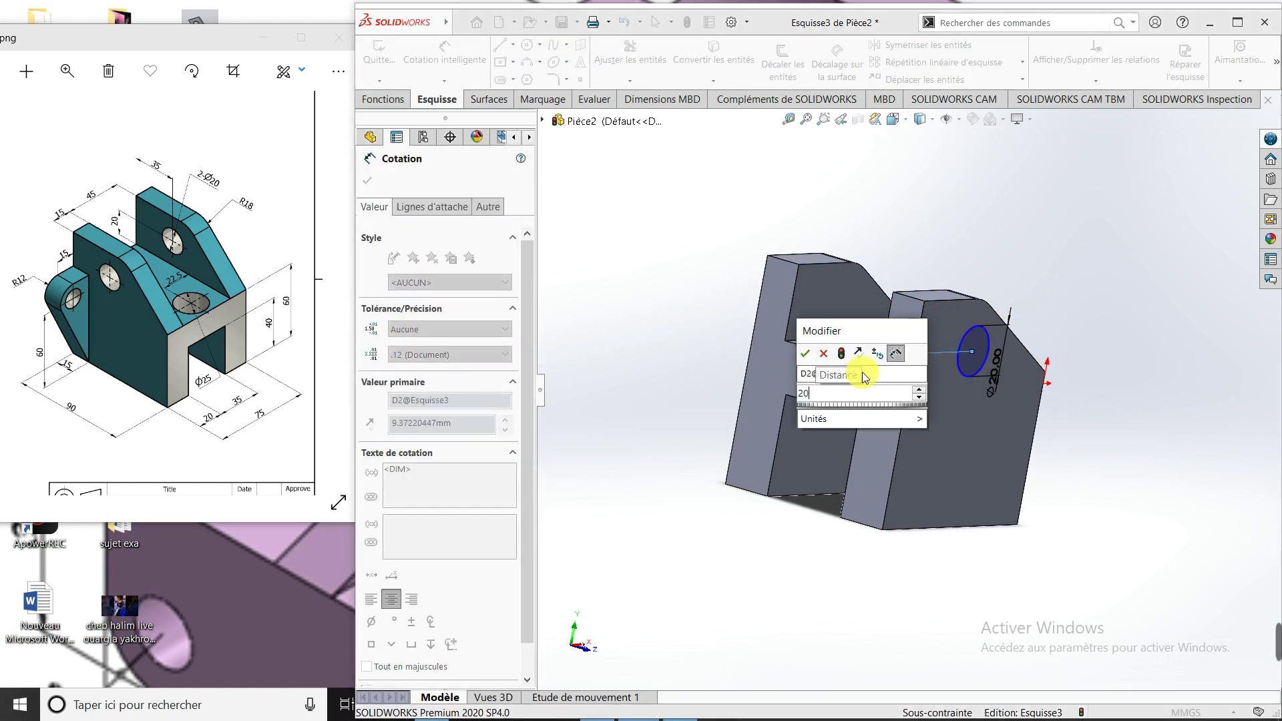
{"action": "key", "text": "Return"}
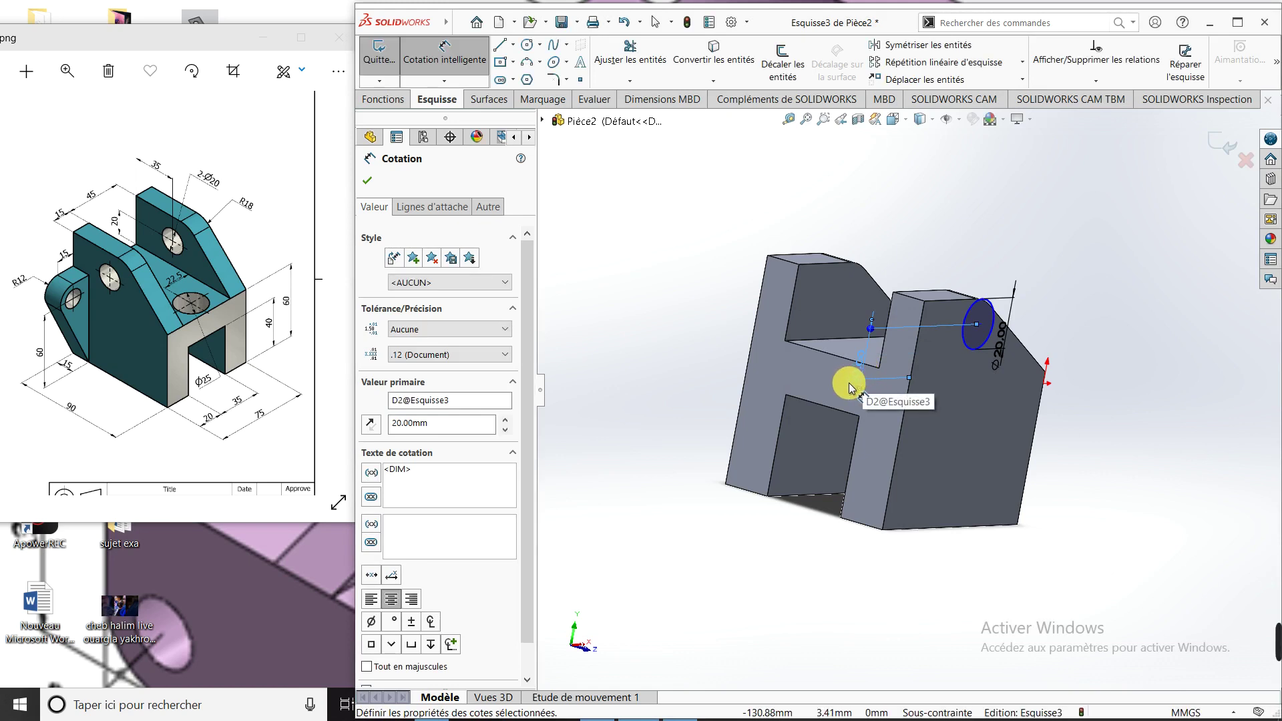
Step: Place the circle 20 mm from the lug's vertical edge and change its diameter to 15 mm
{"action": "middle_click_drag", "start_coordinate": [975, 370], "coordinate": [935, 363]}
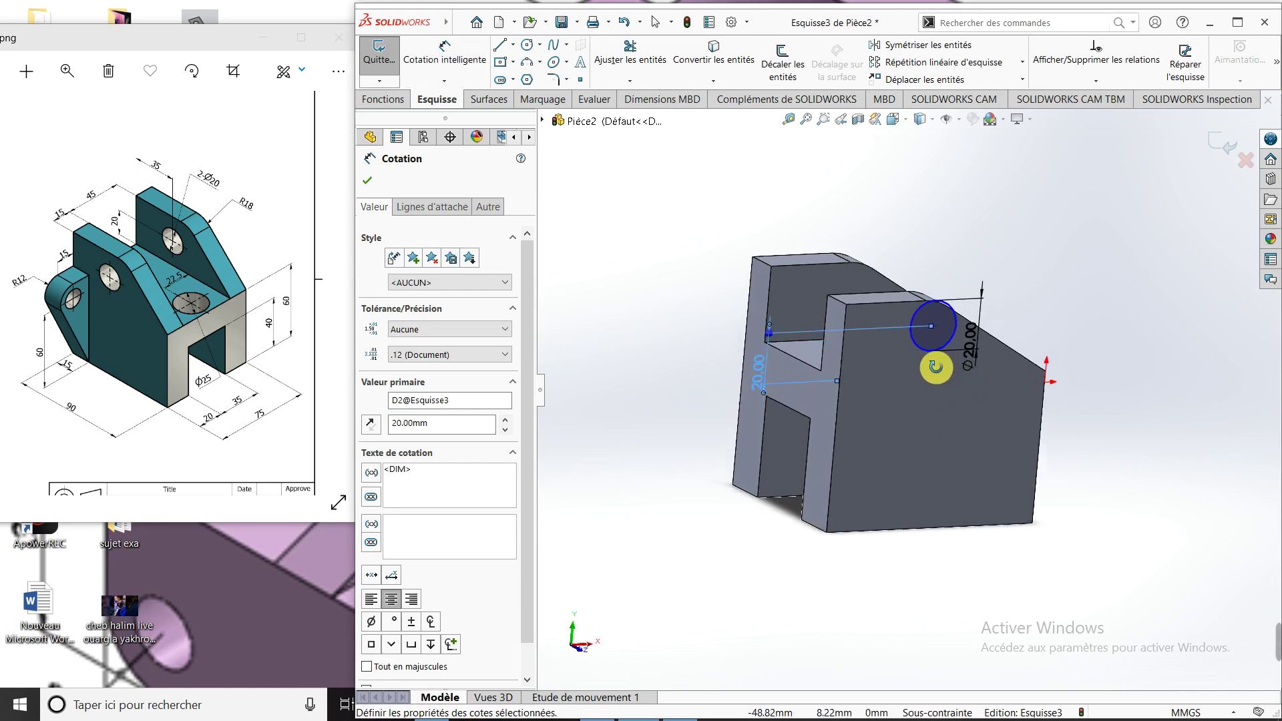
{"action": "left_click", "coordinate": [976, 336]}
{"action": "type", "text": "10"}
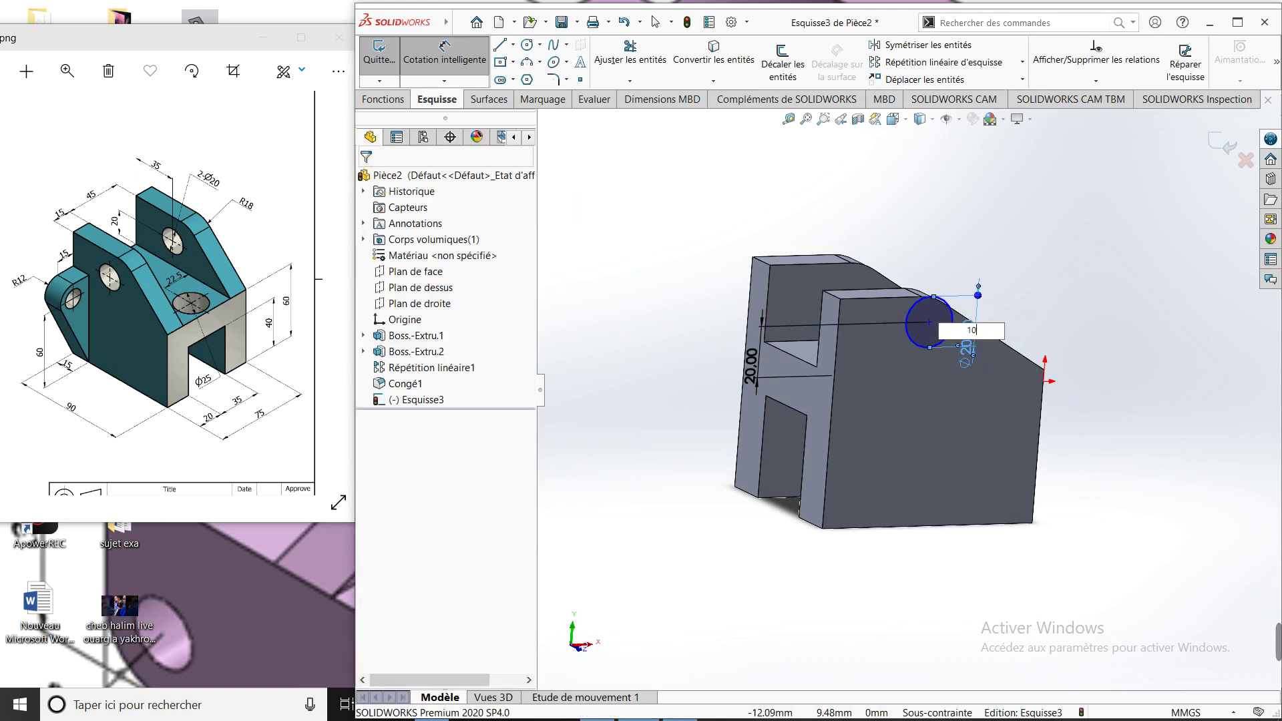
{"action": "left_click", "coordinate": [1016, 358]}
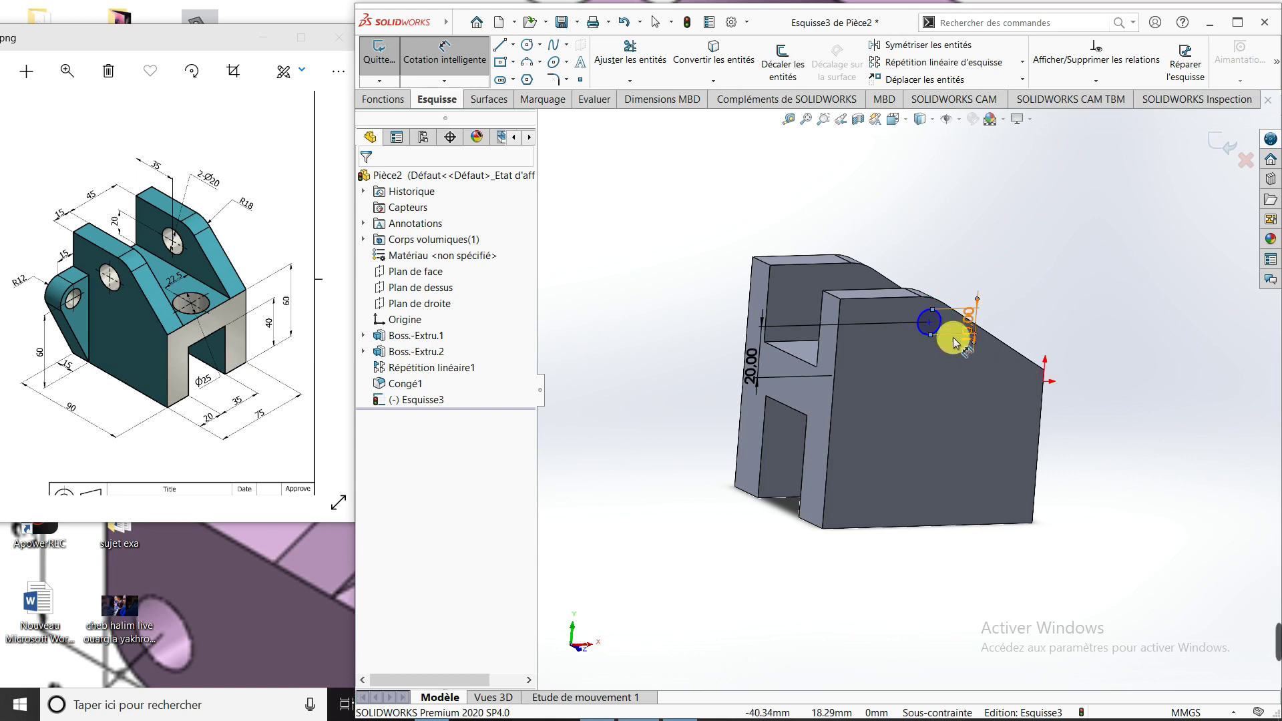
{"action": "scroll", "coordinate": [971, 317], "scroll_direction": "down", "scroll_amount": 2}
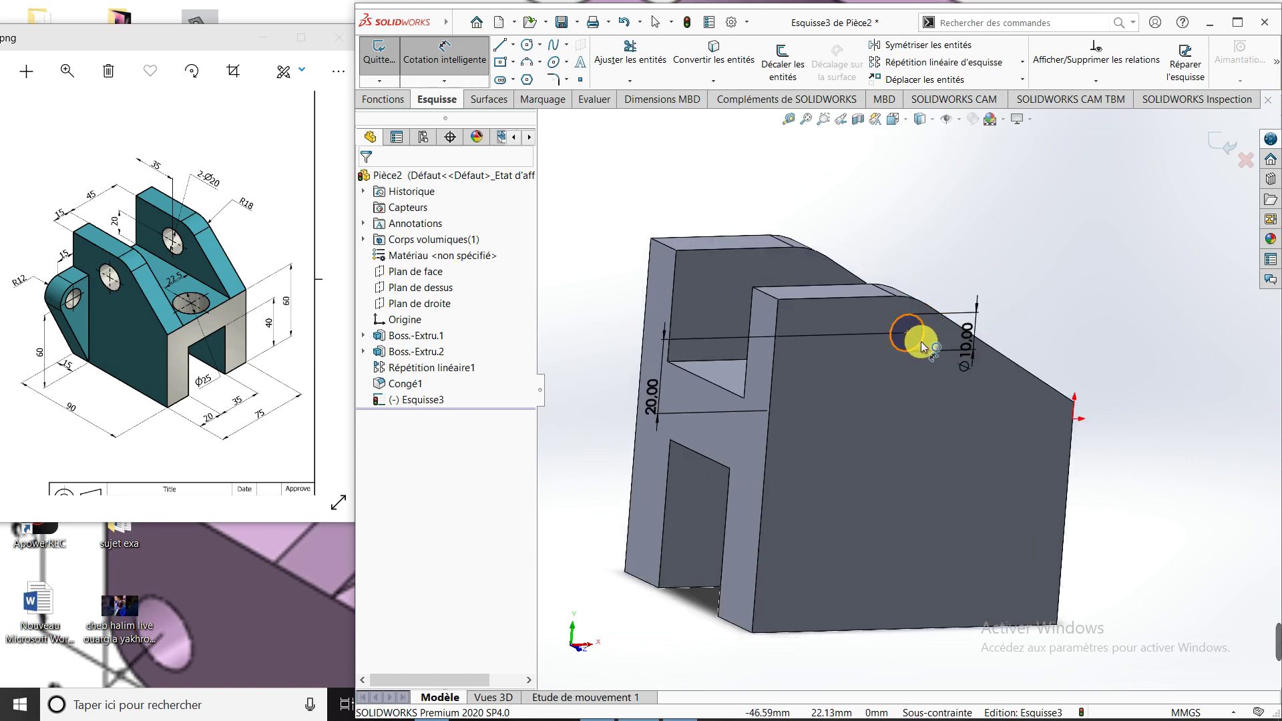
{"action": "left_click", "coordinate": [922, 341]}
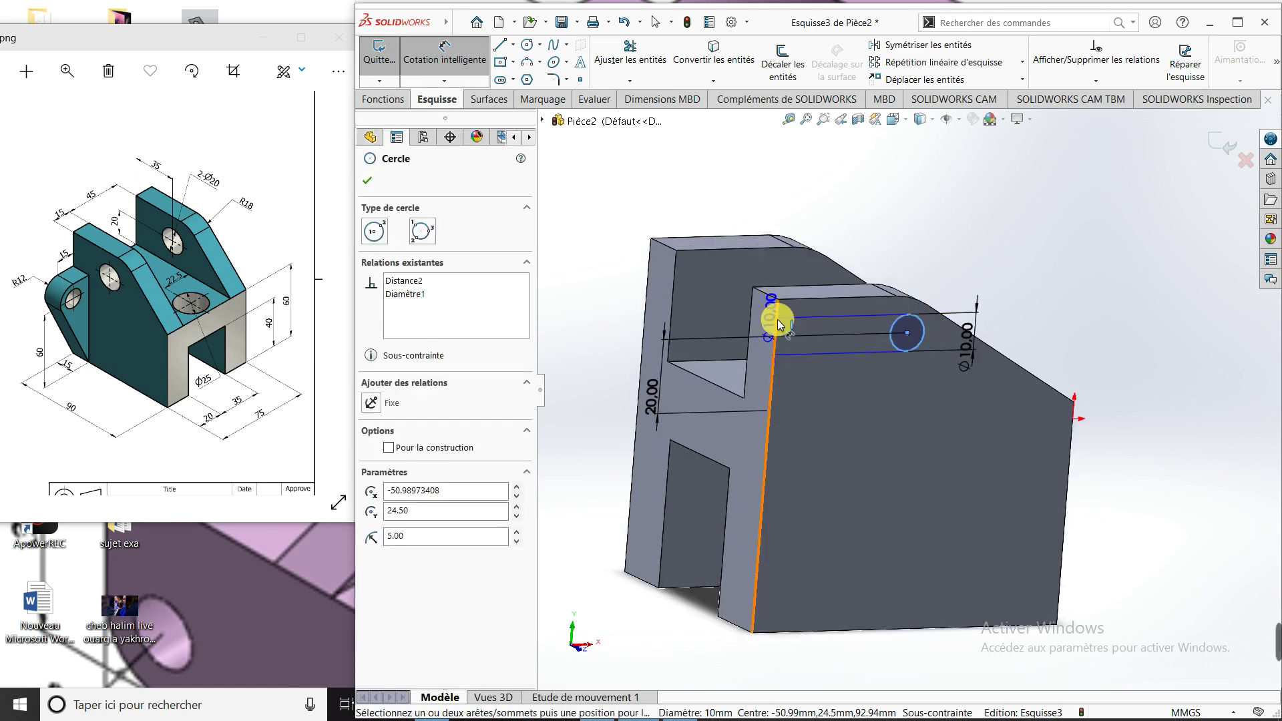
{"action": "left_click", "coordinate": [776, 325]}
{"action": "left_click", "coordinate": [841, 434]}
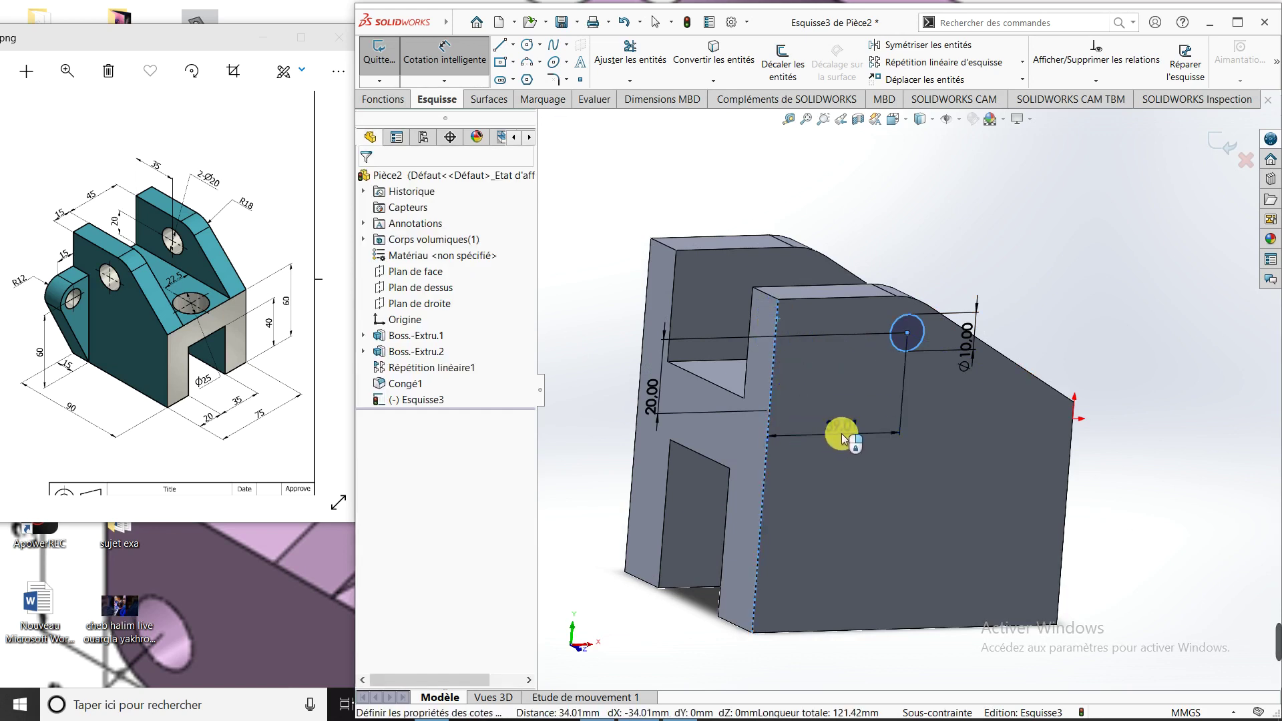
{"action": "type", "text": "20"}
{"action": "key", "text": "Return"}
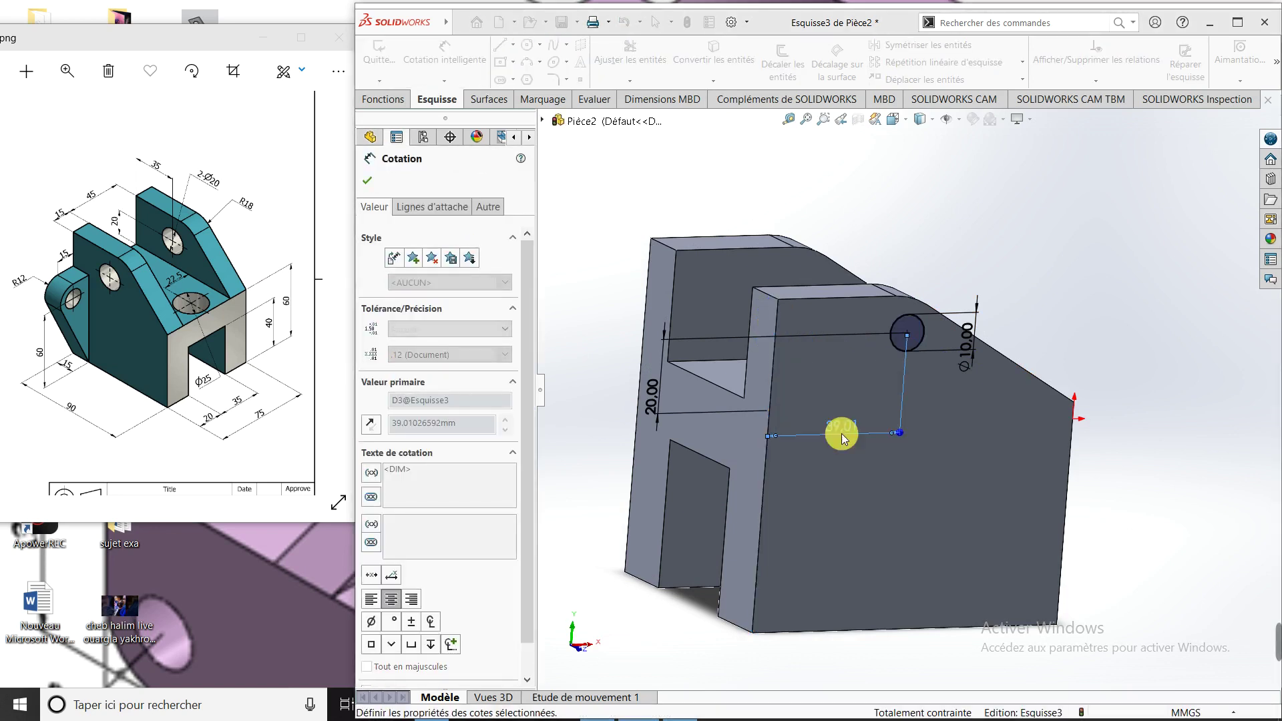
{"action": "left_click", "coordinate": [911, 337]}
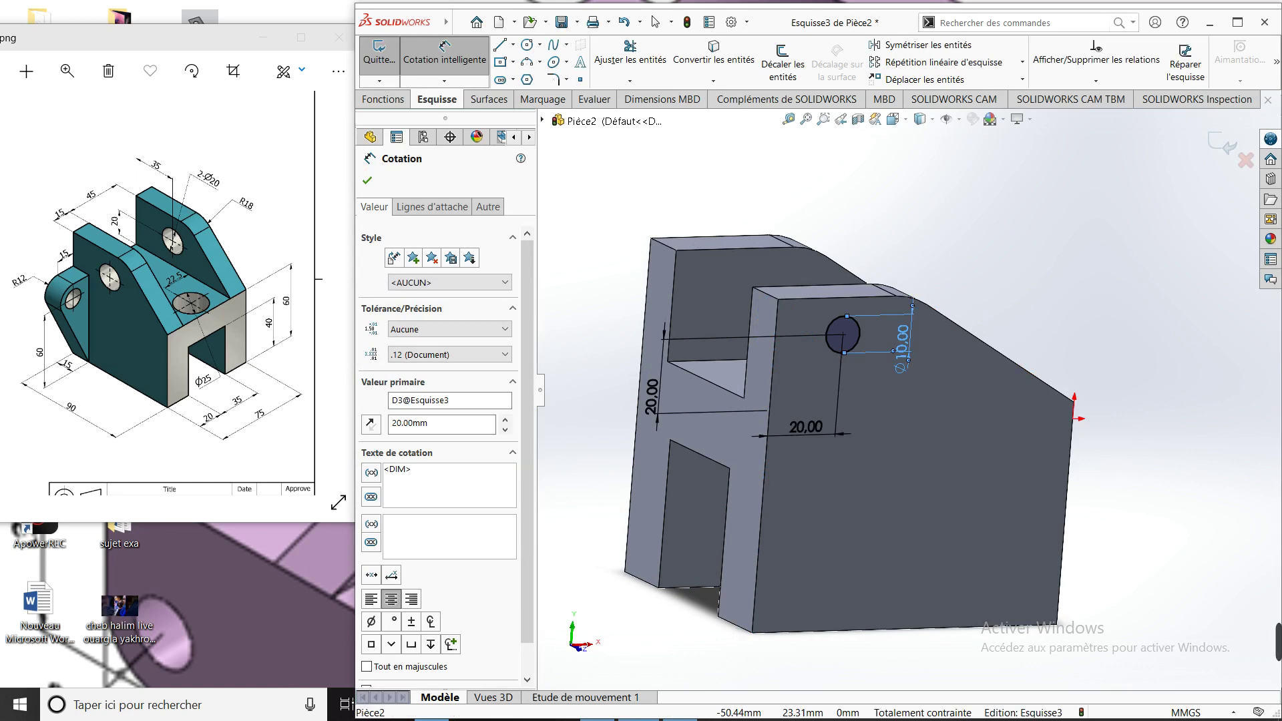
{"action": "type", "text": "10"}
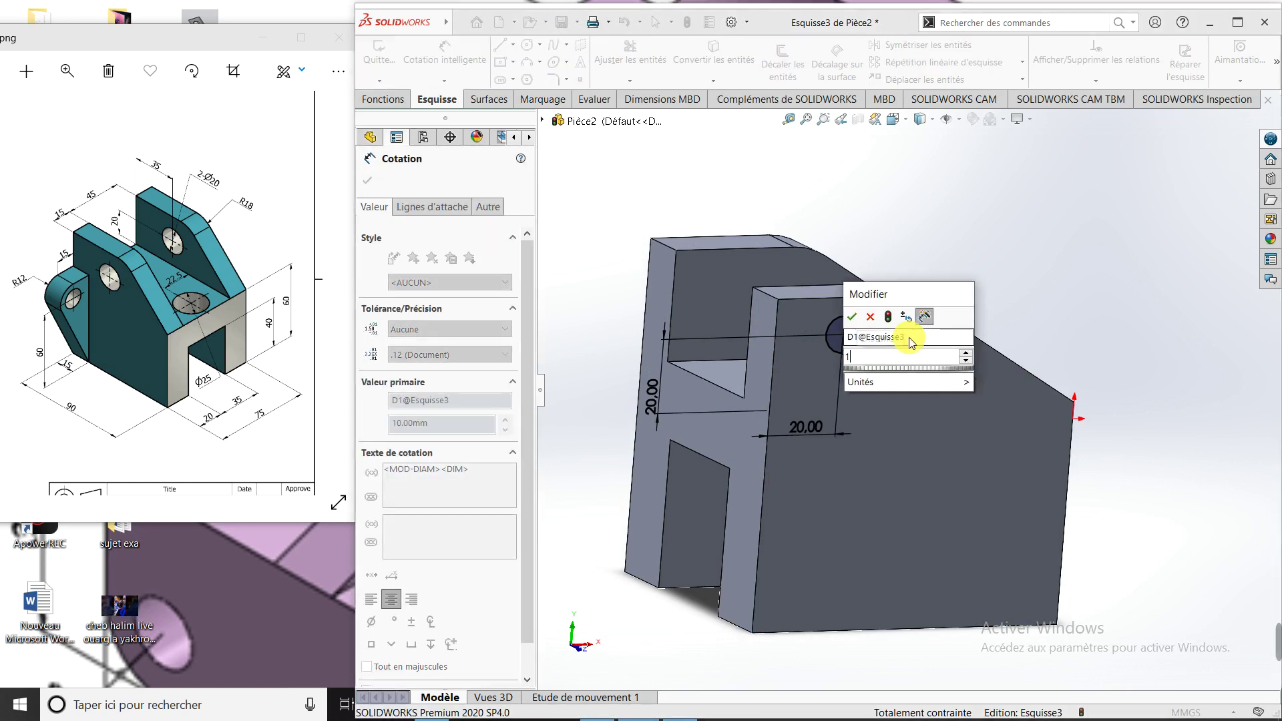
{"action": "key", "text": "Return"}
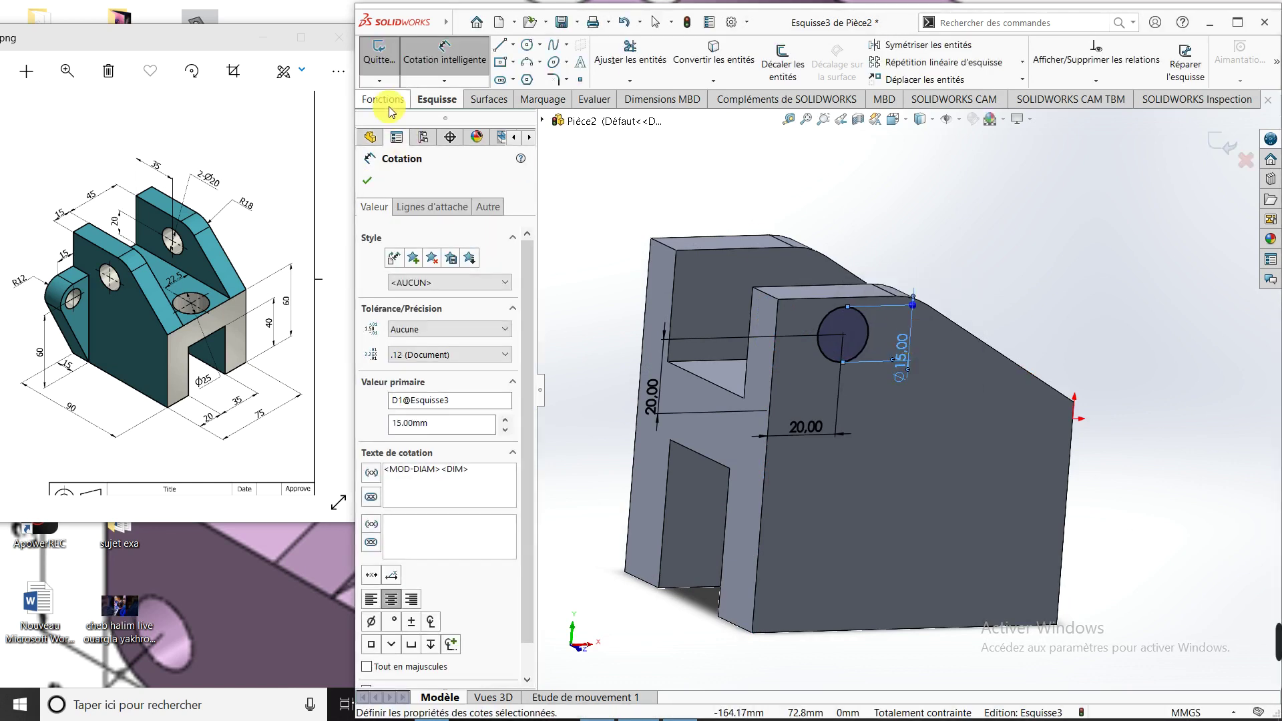
Step: Extrude-cut the Ø15 circle Through All, creating Enlèv. mat.-Extru.1 through both lugs
{"action": "left_click", "coordinate": [384, 100]}
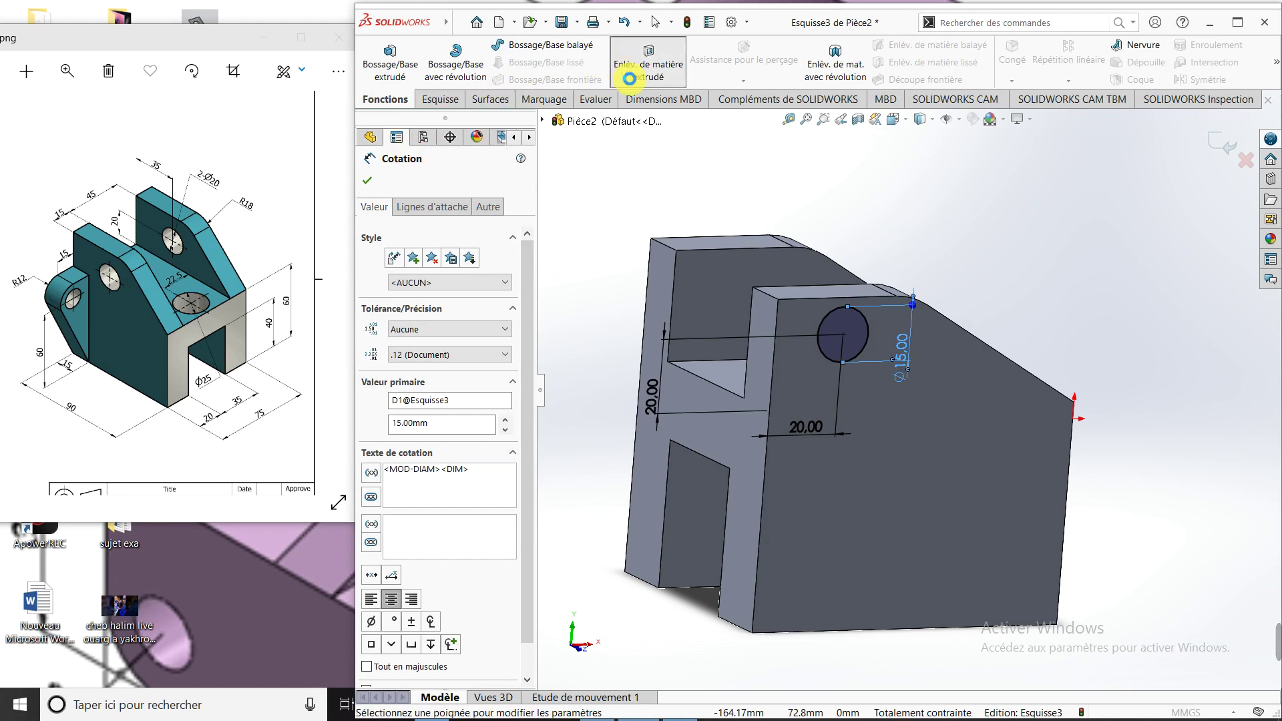
{"action": "left_click", "coordinate": [646, 60]}
{"action": "left_click", "coordinate": [466, 275]}
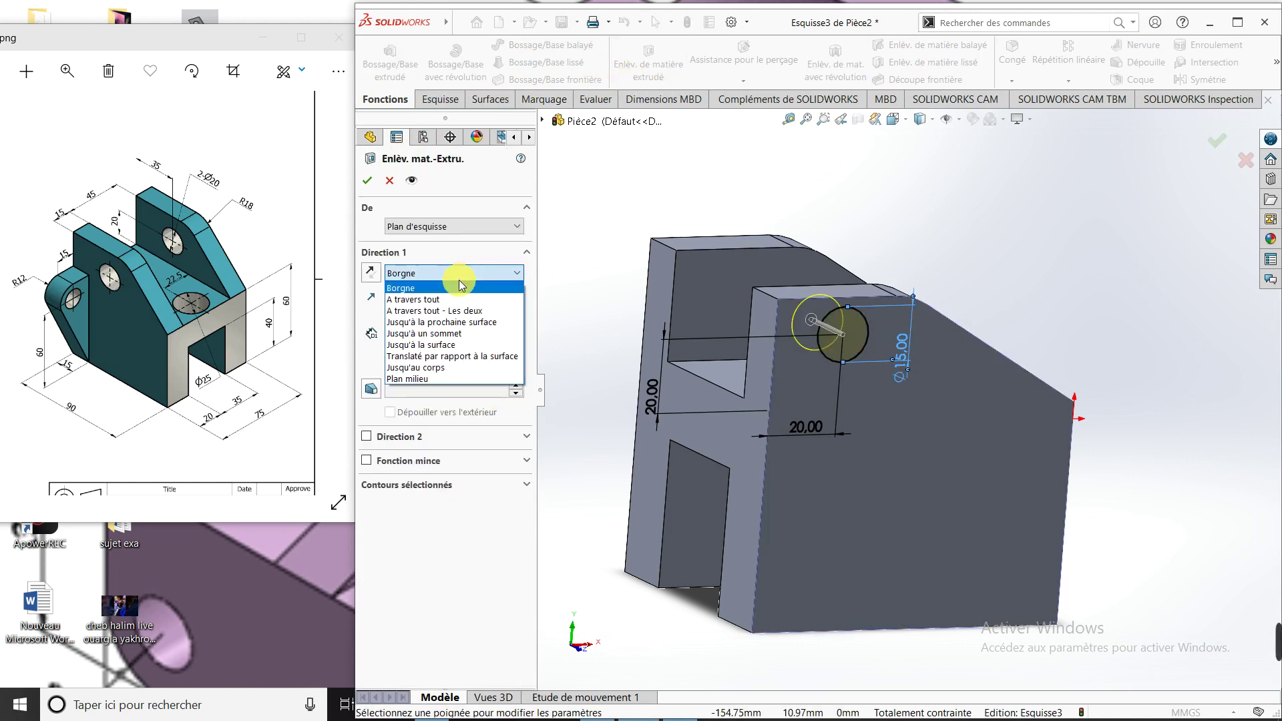
{"action": "left_click", "coordinate": [463, 296]}
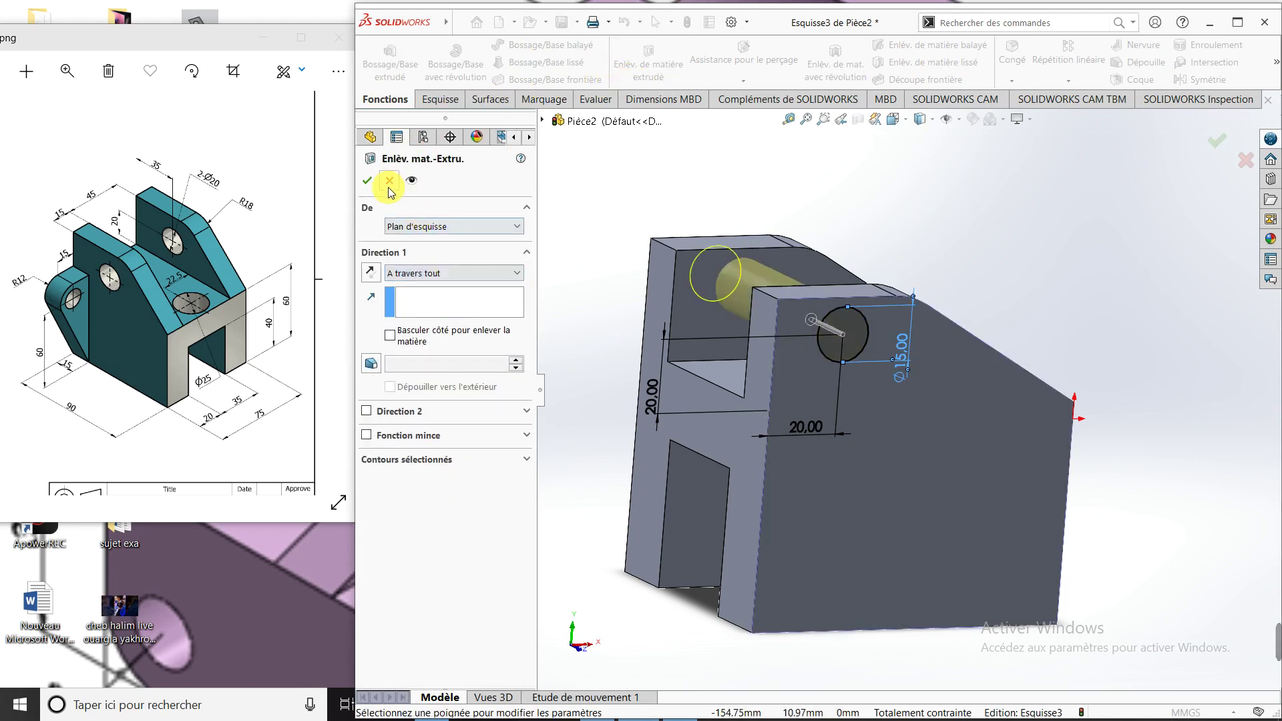
{"action": "left_click", "coordinate": [366, 181]}
{"action": "left_click", "coordinate": [734, 199]}
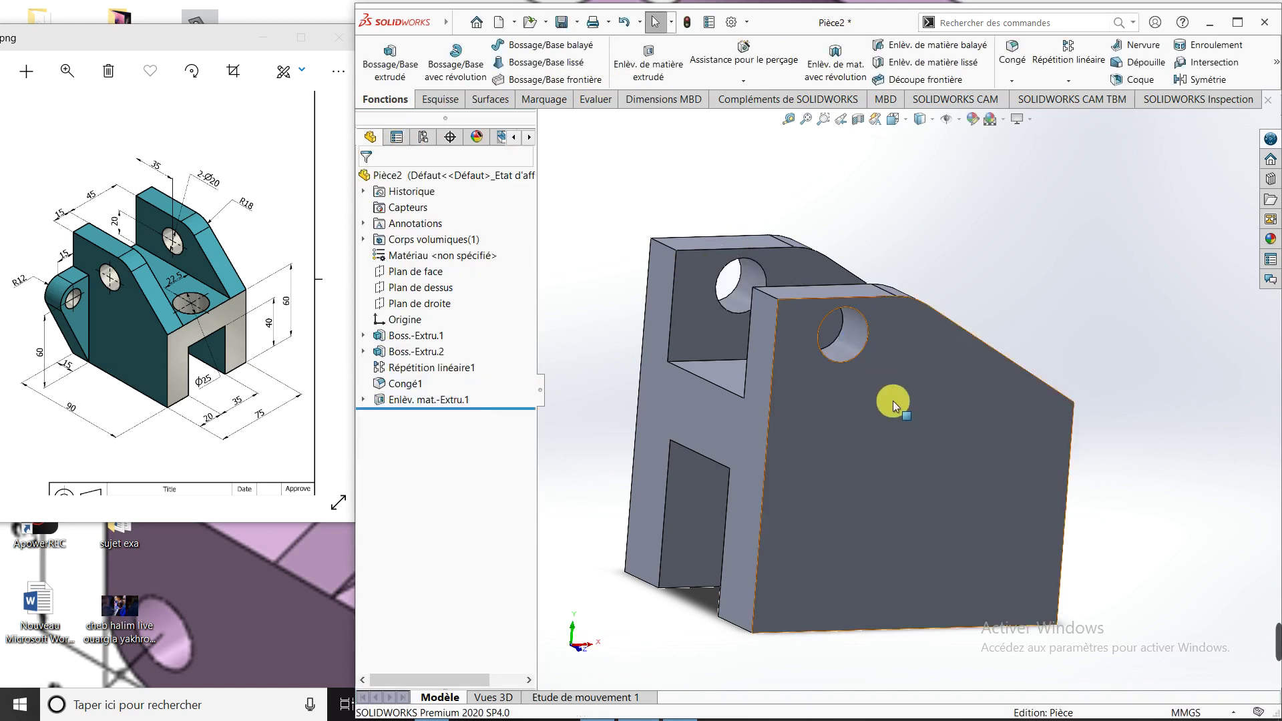
{"action": "mouse_move", "coordinate": [893, 409]}
{"action": "middle_mouse_down"}
{"action": "mouse_move", "coordinate": [772, 358]}
{"action": "mouse_move", "coordinate": [670, 452]}
{"action": "mouse_move", "coordinate": [727, 522]}
{"action": "mouse_move", "coordinate": [681, 514]}
{"action": "mouse_move", "coordinate": [690, 521]}
{"action": "middle_mouse_up"}
Step: Start a sketch on the face between the lugs and draw a circle on it
{"action": "left_click", "coordinate": [858, 501]}
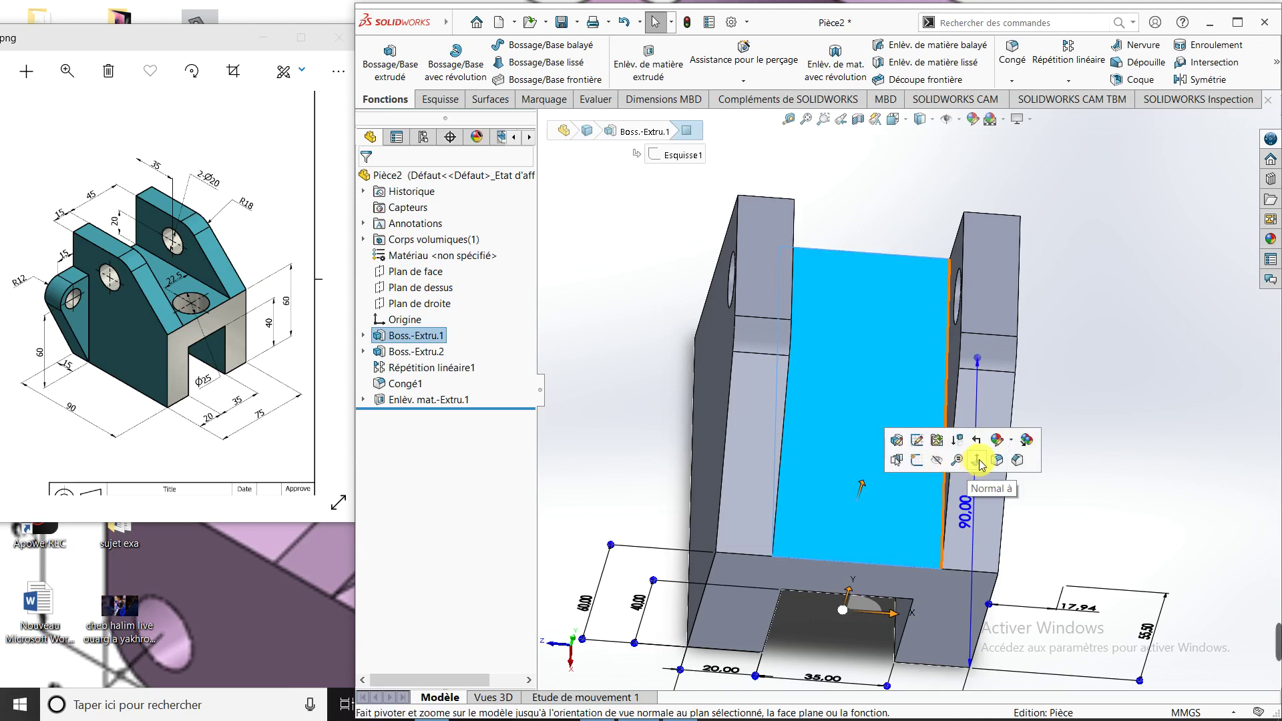
{"action": "left_click", "coordinate": [977, 460]}
{"action": "left_click", "coordinate": [435, 100]}
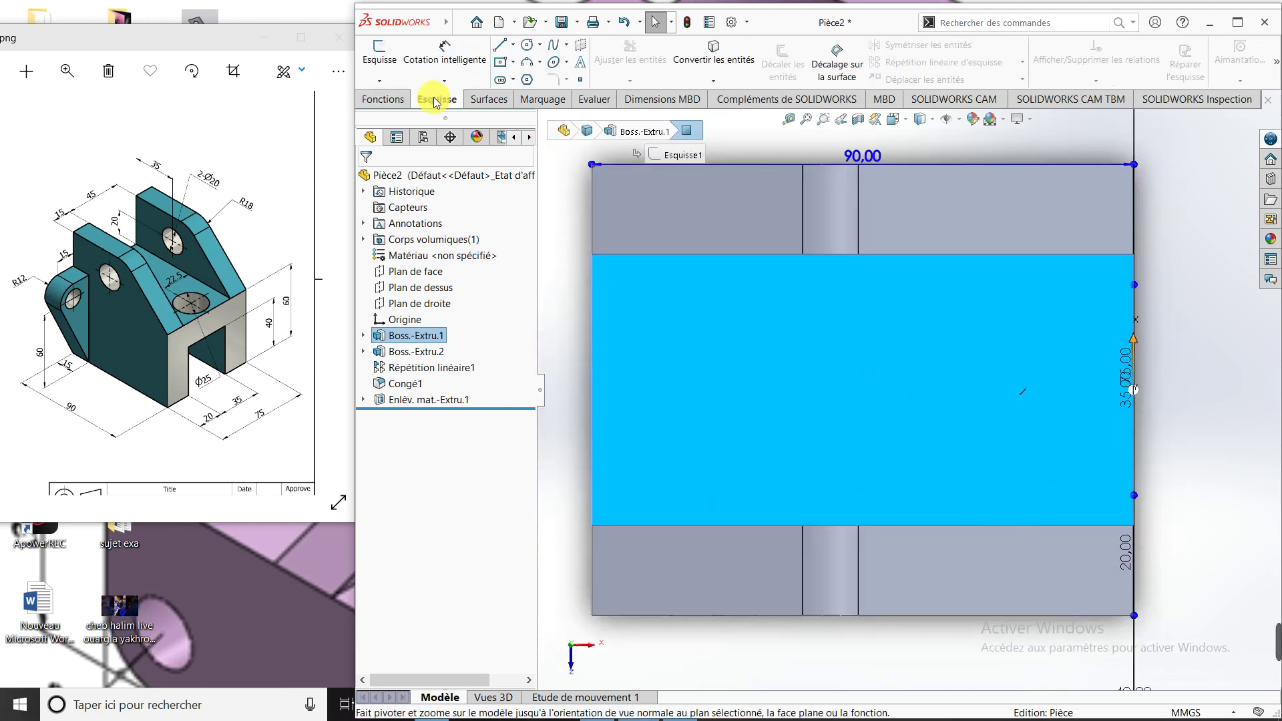
{"action": "left_click", "coordinate": [379, 53]}
{"action": "left_click", "coordinate": [527, 46]}
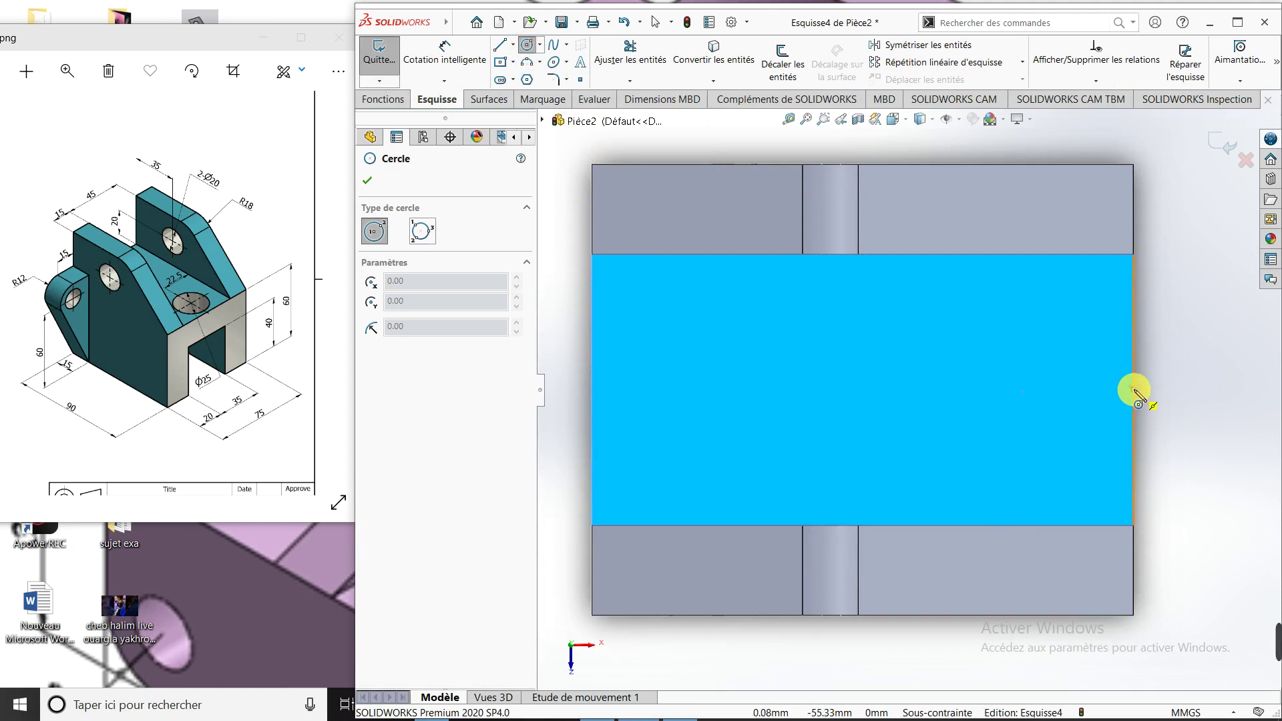
{"action": "left_click", "coordinate": [1008, 390]}
{"action": "left_click", "coordinate": [1022, 356]}
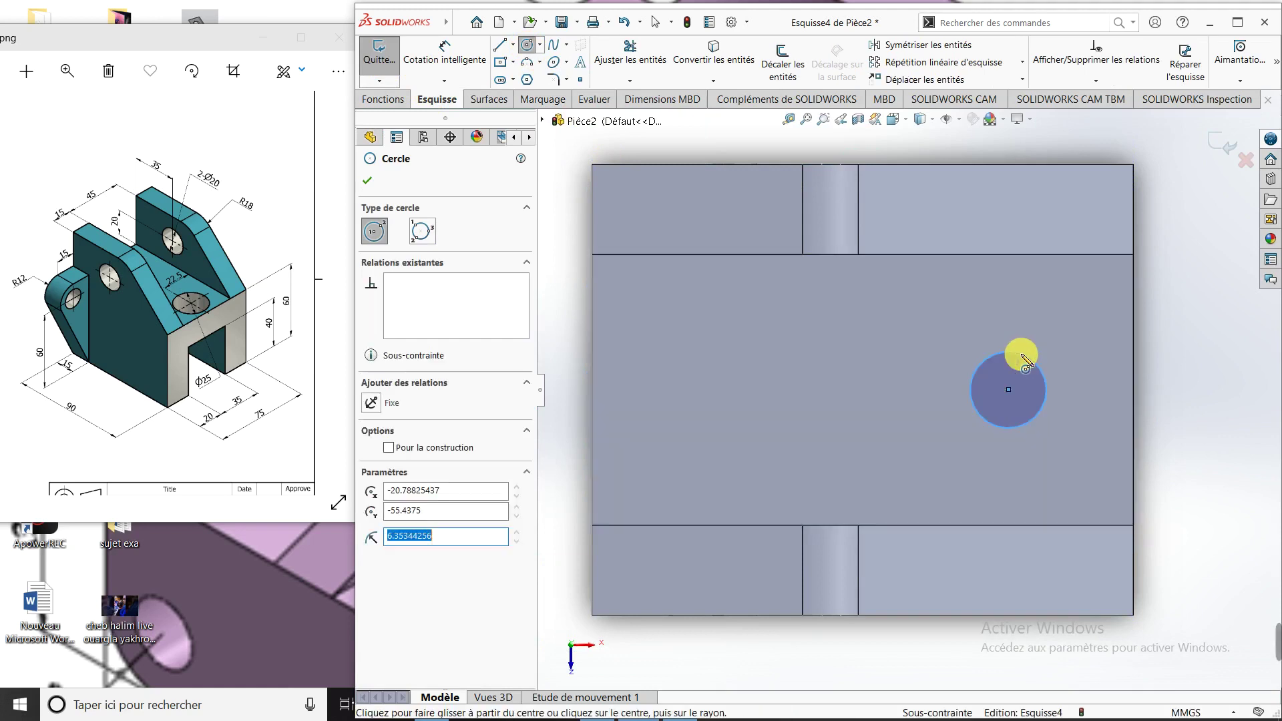
{"action": "key", "text": "Escape"}
Step: Dimension the circle to Ø25 and 22.5 mm below the face's top edge
{"action": "left_click", "coordinate": [444, 54]}
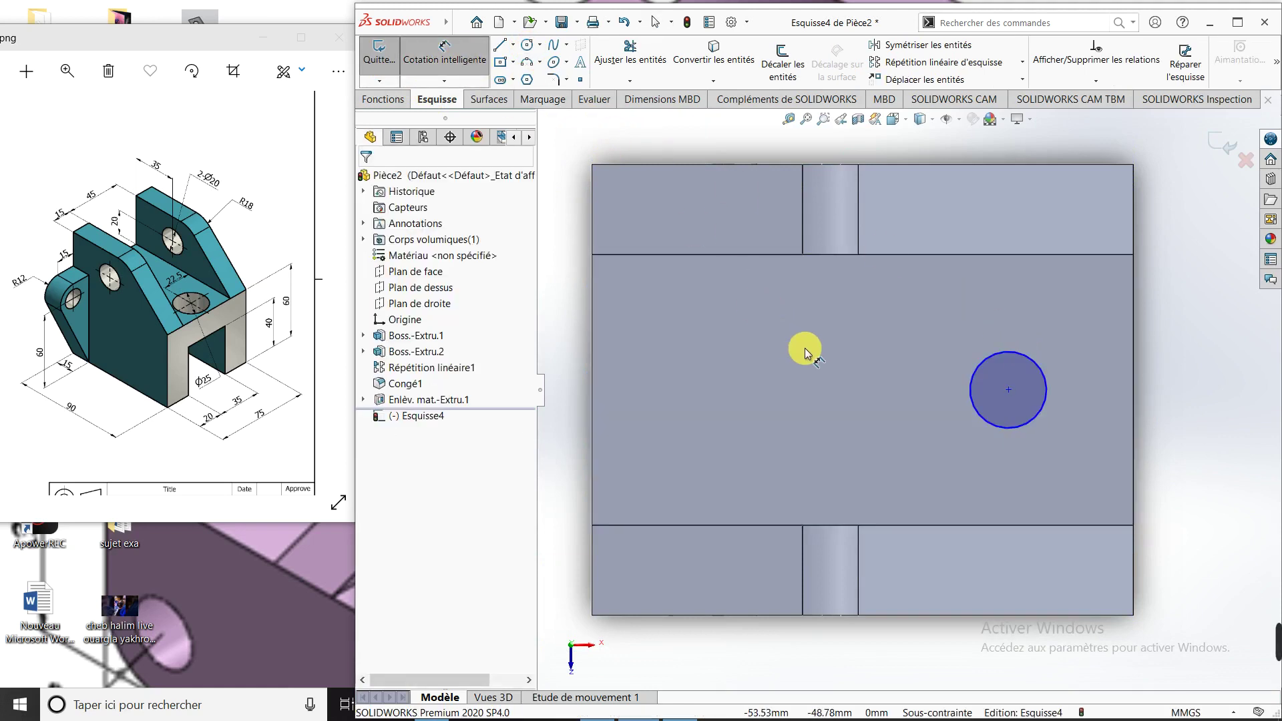
{"action": "left_click", "coordinate": [1030, 418]}
{"action": "left_click", "coordinate": [911, 434]}
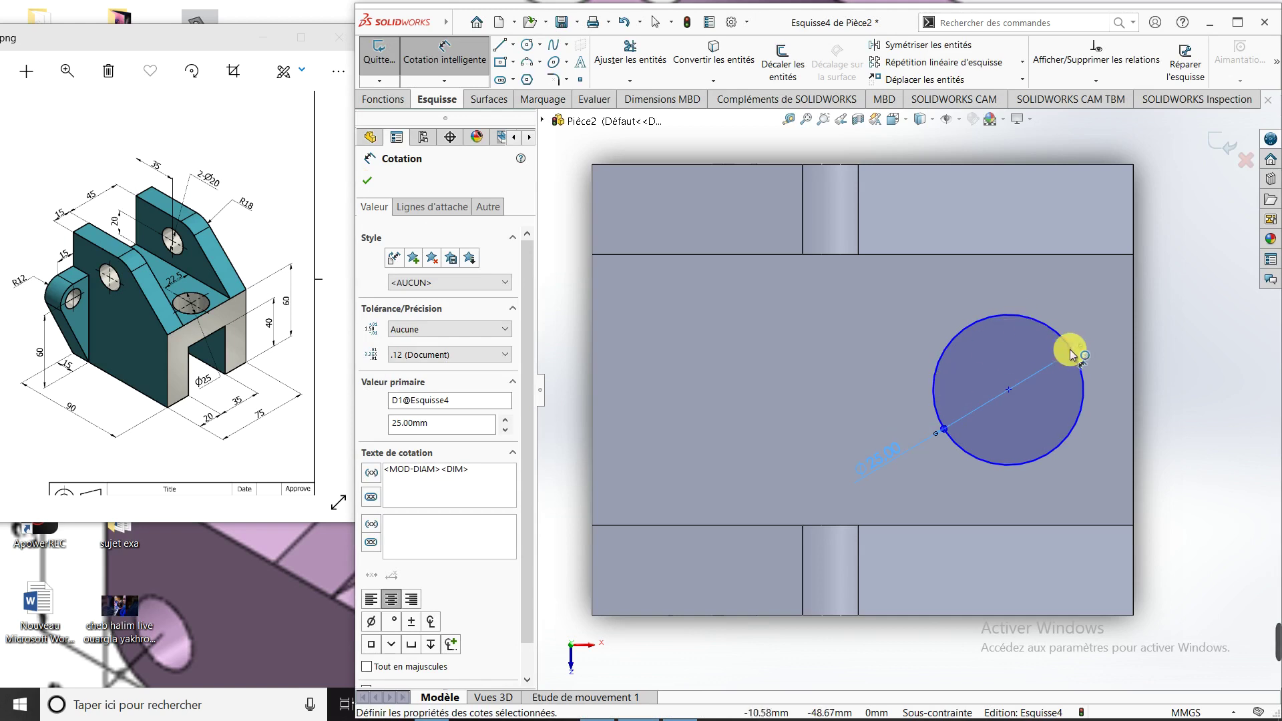
{"action": "left_click", "coordinate": [1064, 339]}
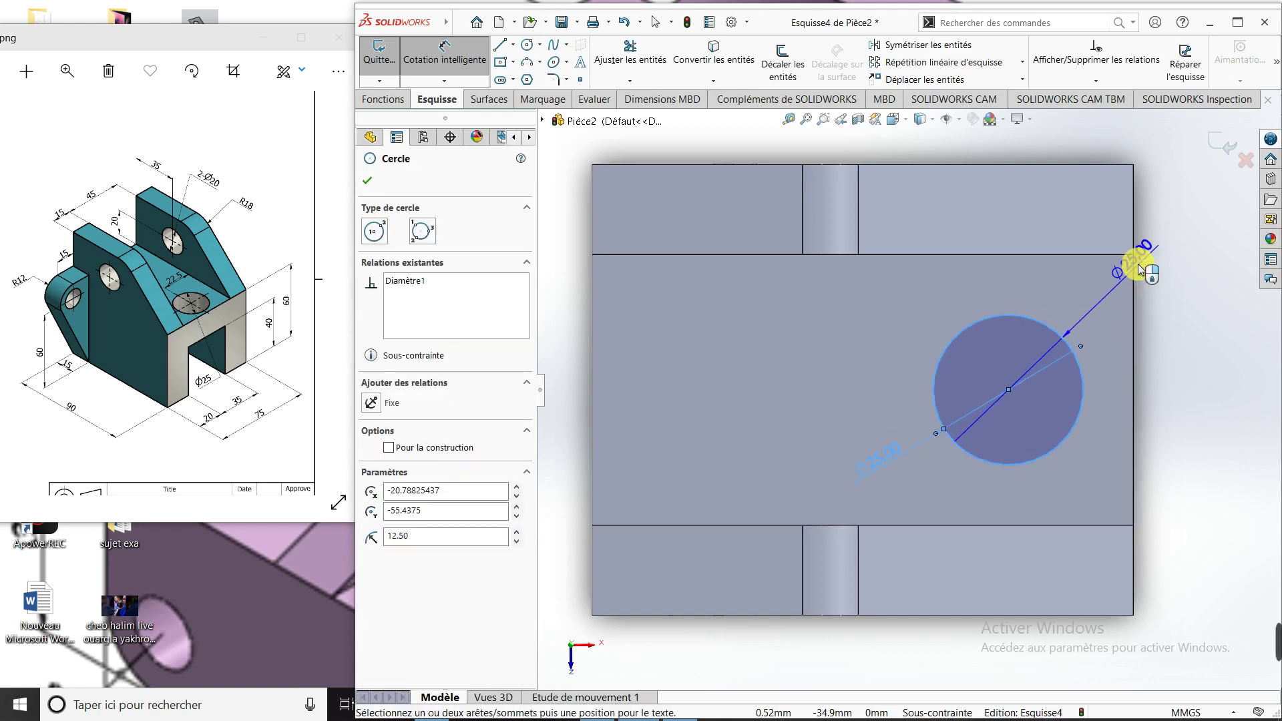
{"action": "left_click", "coordinate": [1130, 256]}
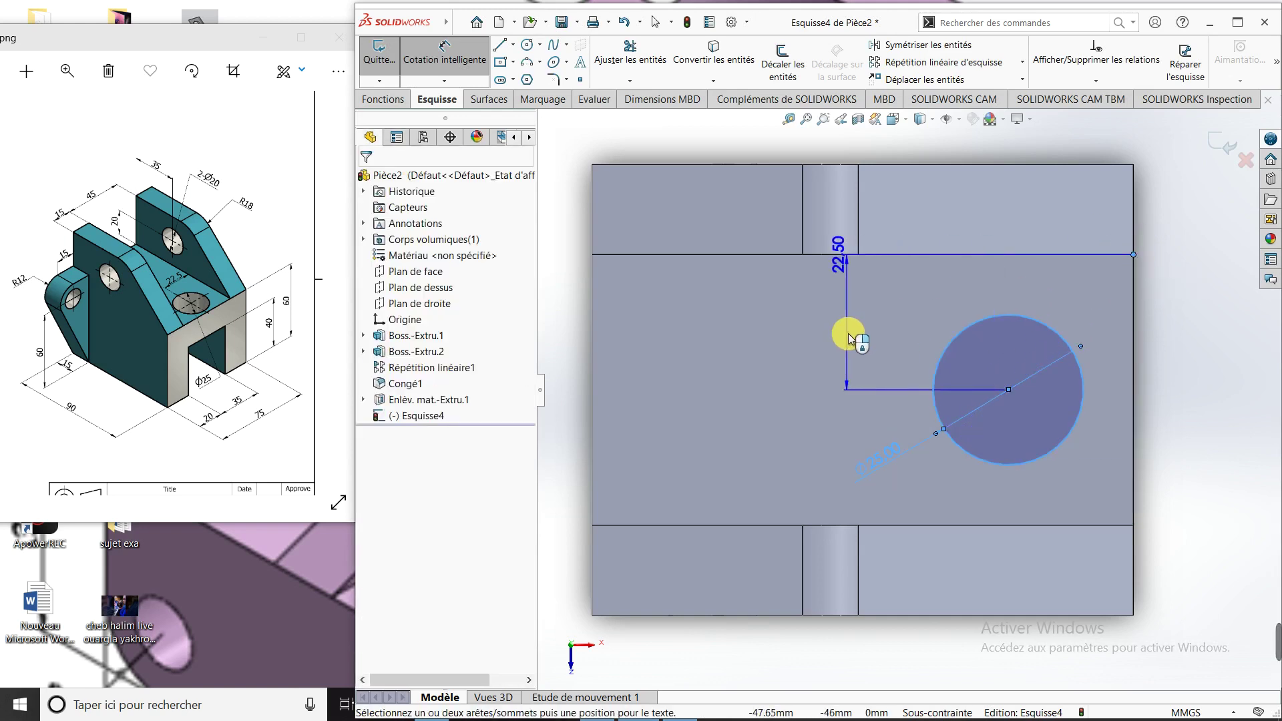
{"action": "left_click", "coordinate": [851, 311]}
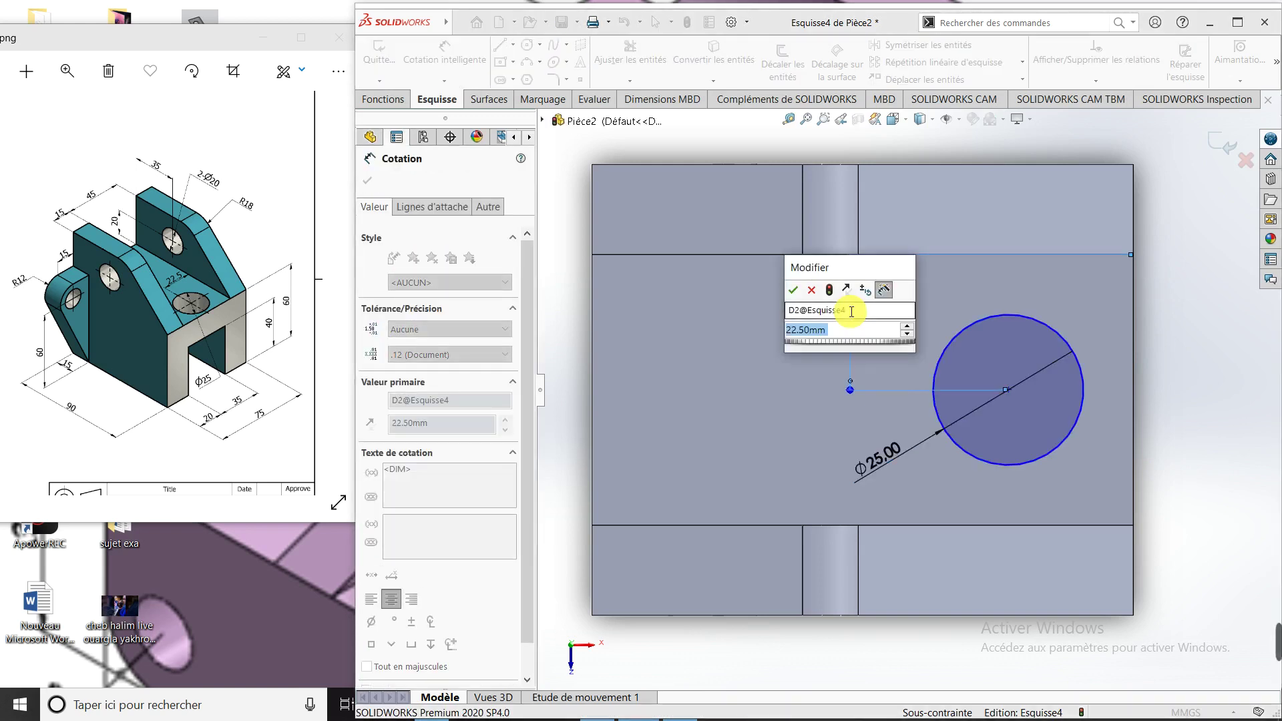
{"action": "type", "text": "22.5"}
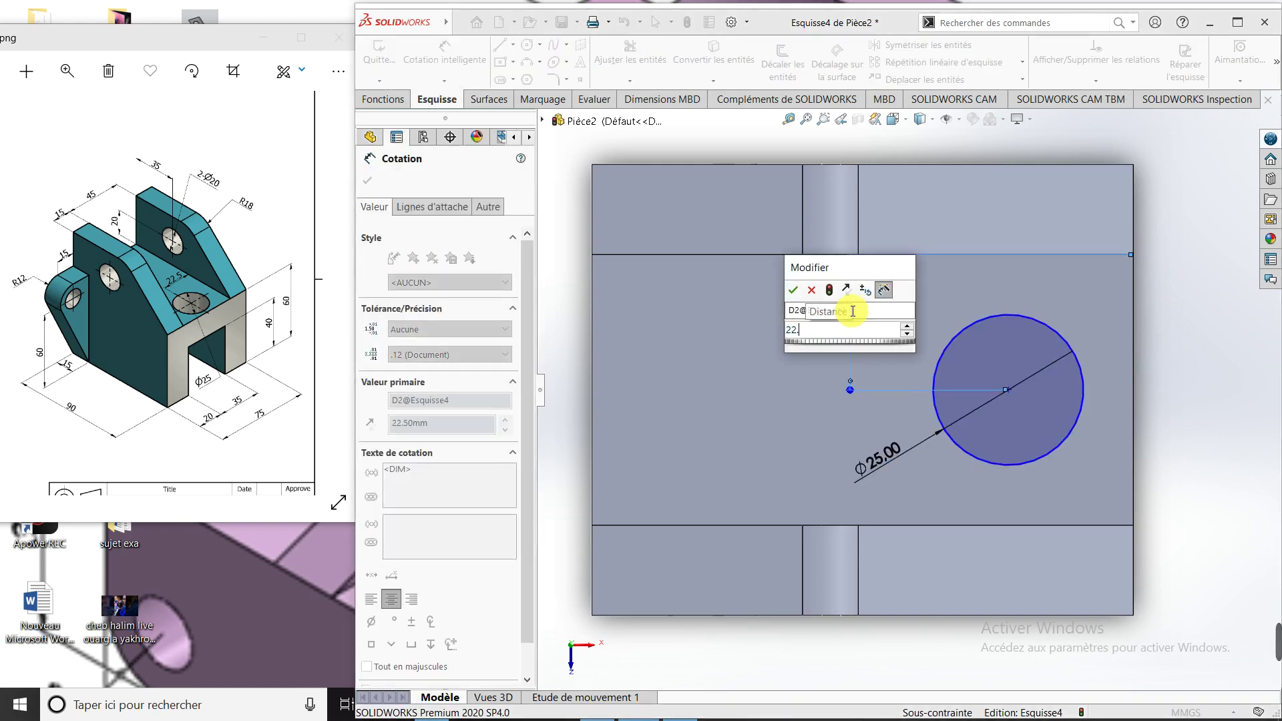
{"action": "key", "text": "Return"}
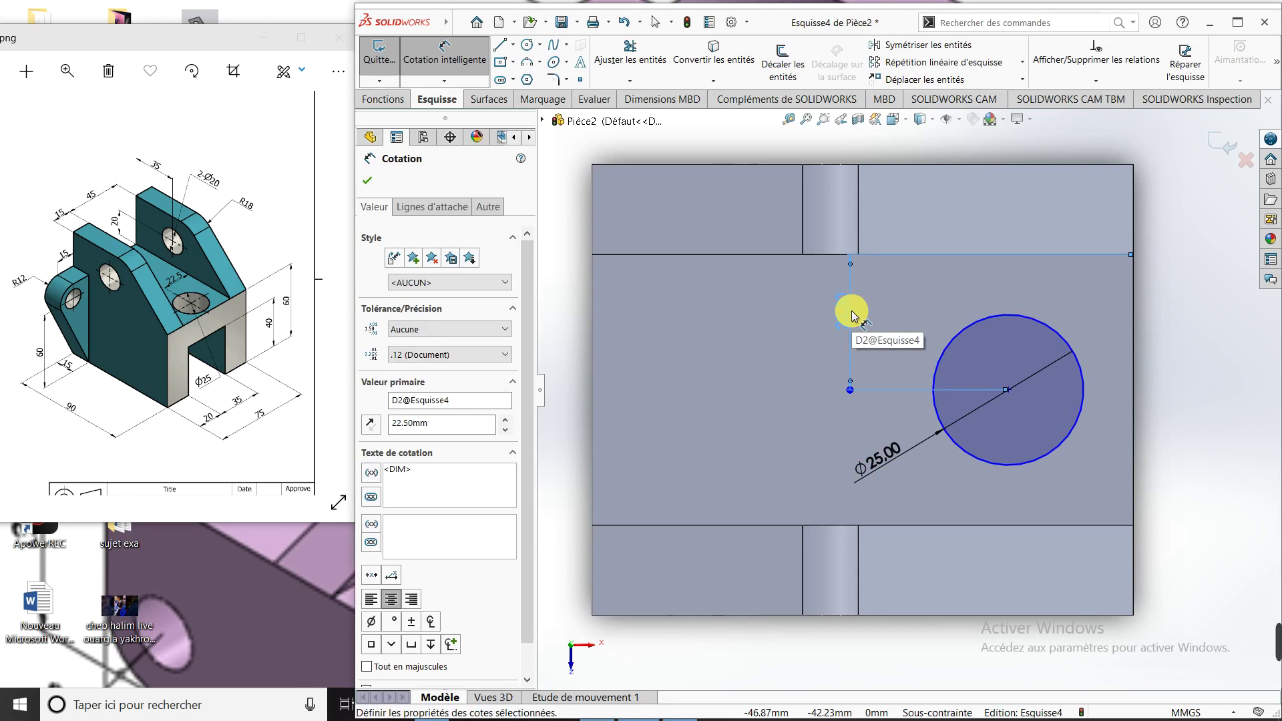
Step: Locate the circle centre 20 mm from the face's right edge
{"action": "key", "text": "Escape"}
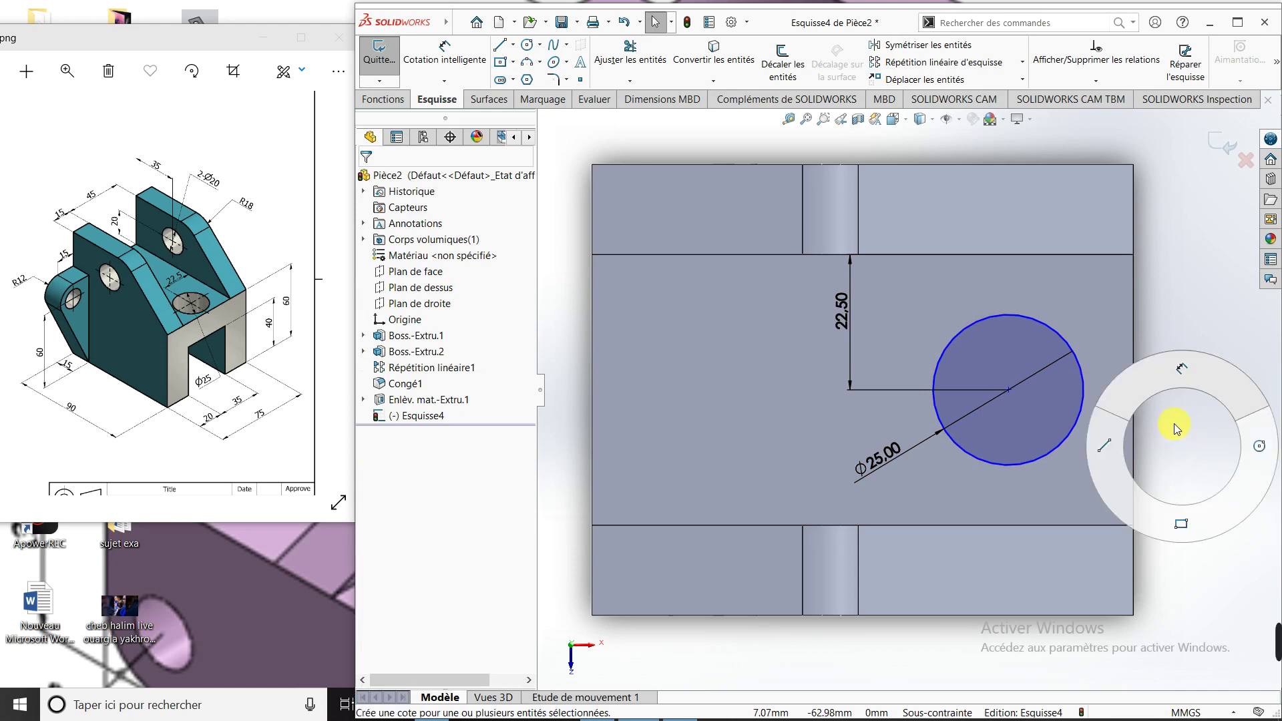
{"action": "right_click_drag", "start_coordinate": [1180, 439], "coordinate": [1173, 367]}
{"action": "left_click", "coordinate": [1008, 390]}
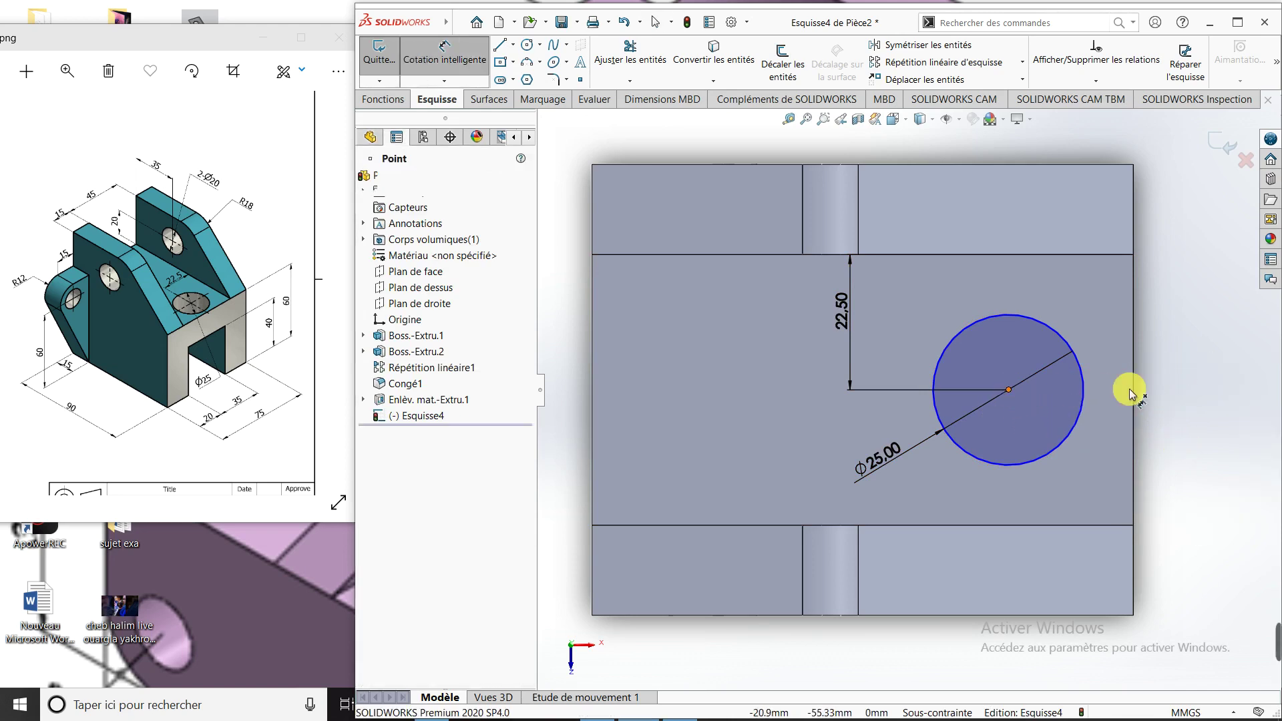
{"action": "left_click", "coordinate": [1135, 383]}
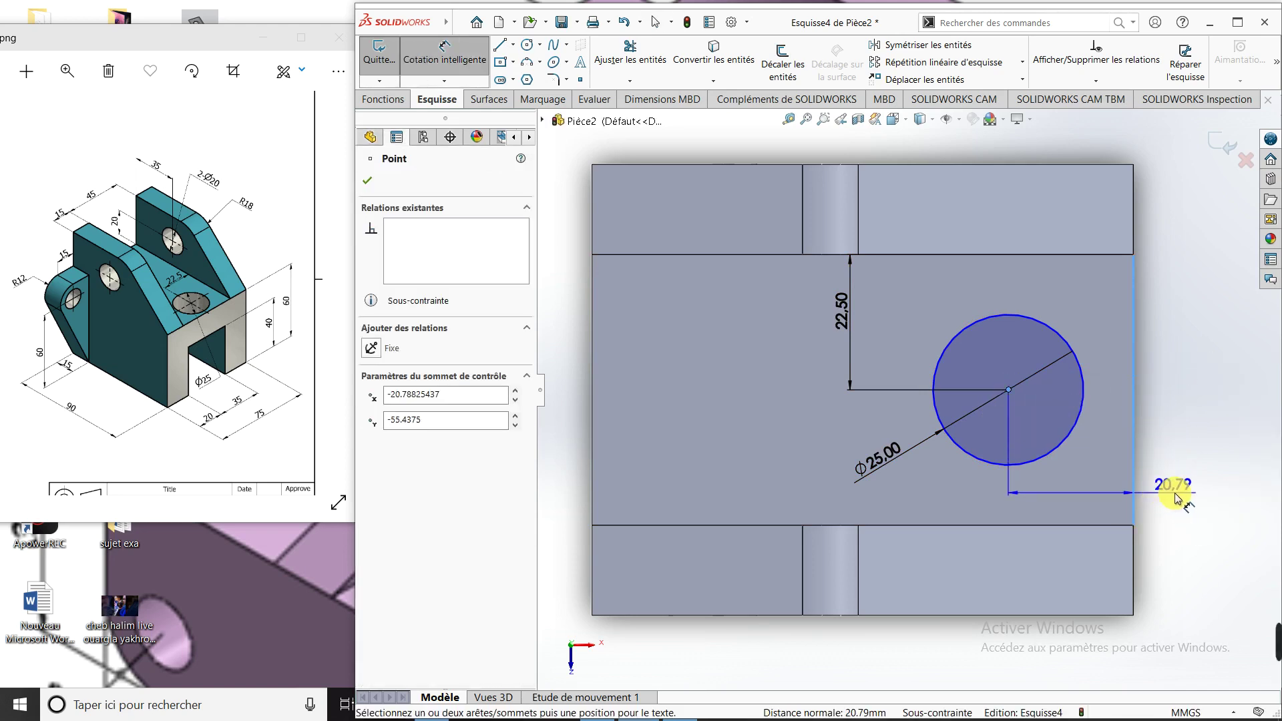
{"action": "left_click", "coordinate": [1176, 491]}
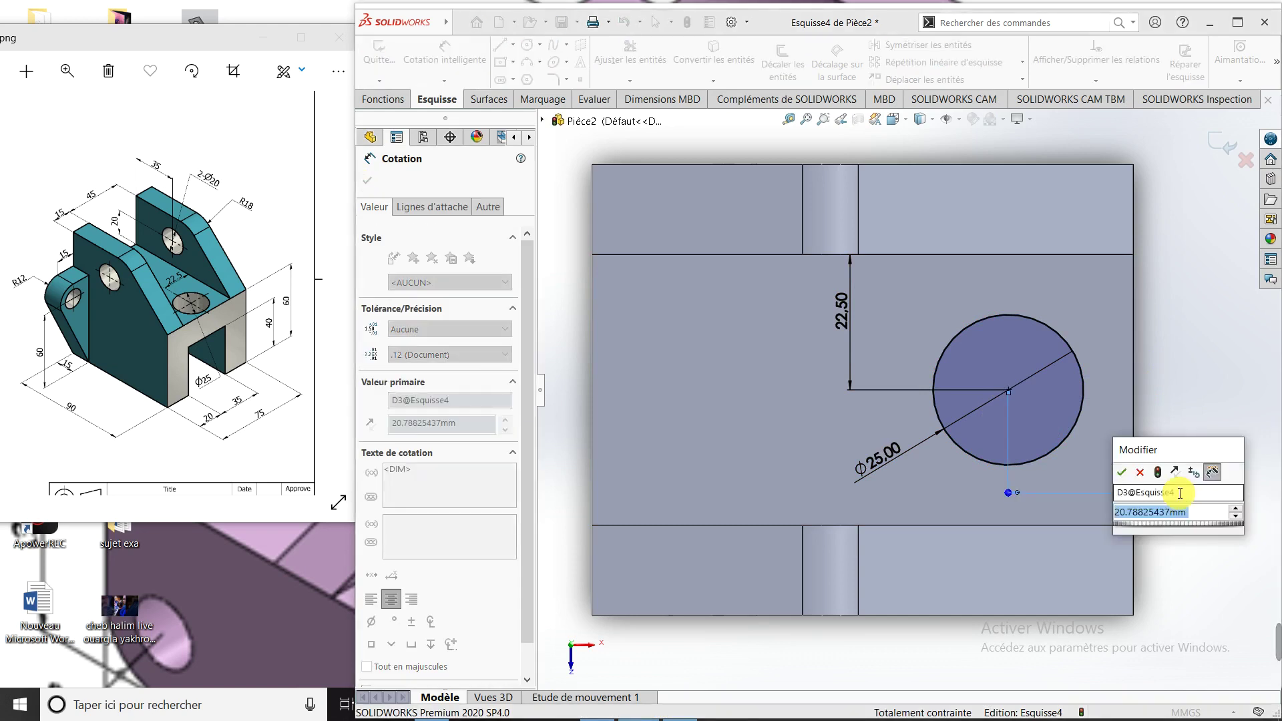
{"action": "type", "text": "20"}
{"action": "key", "text": "Return"}
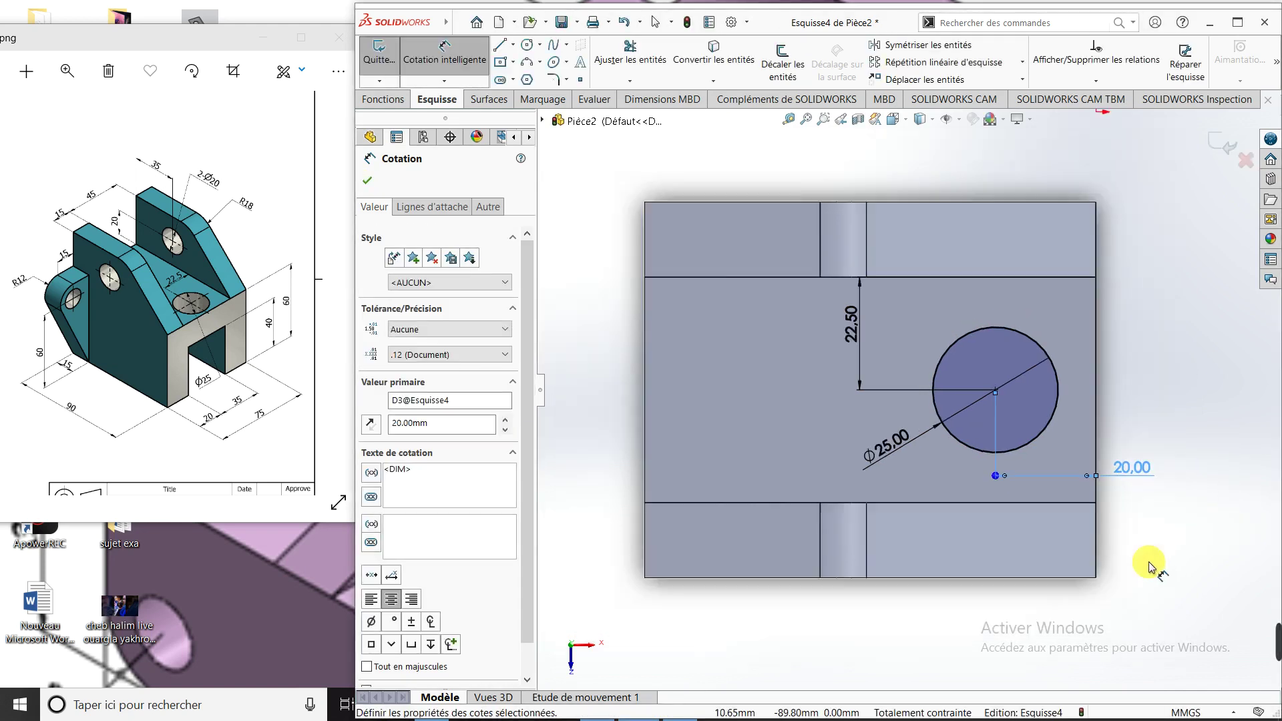
{"action": "middle_click_drag", "start_coordinate": [1144, 558], "coordinate": [998, 438]}
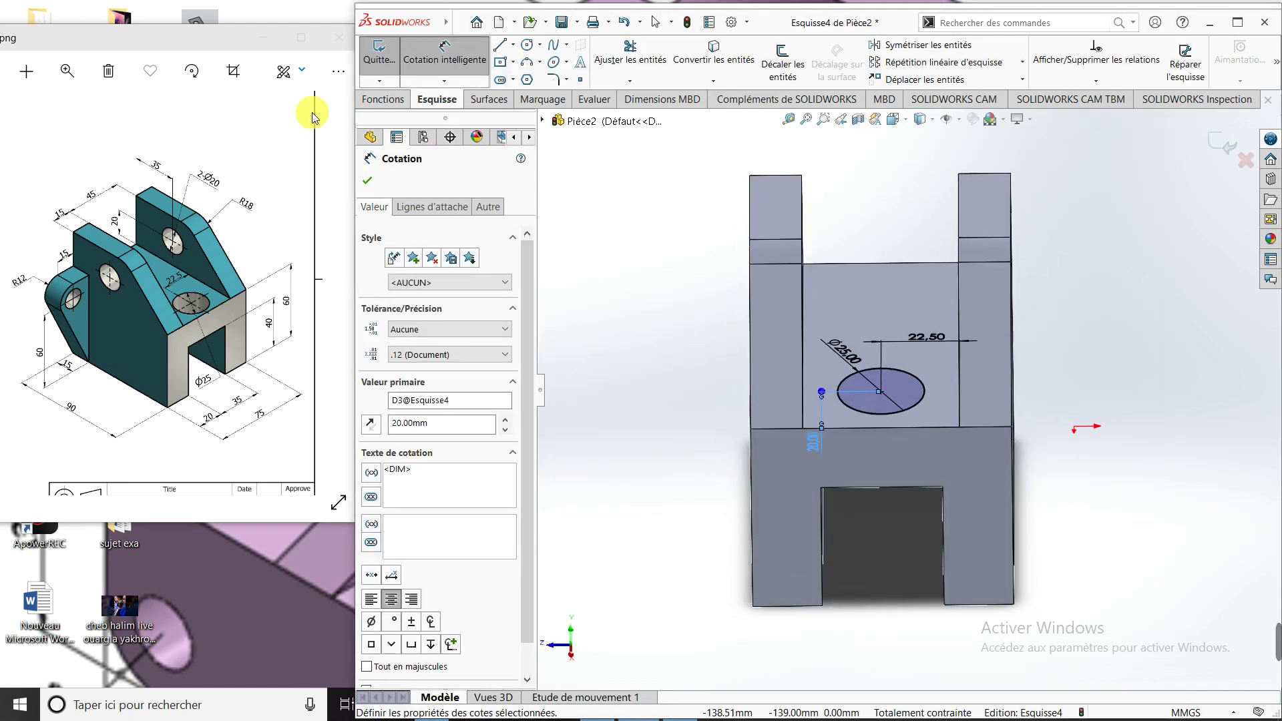
{"action": "left_click", "coordinate": [379, 99]}
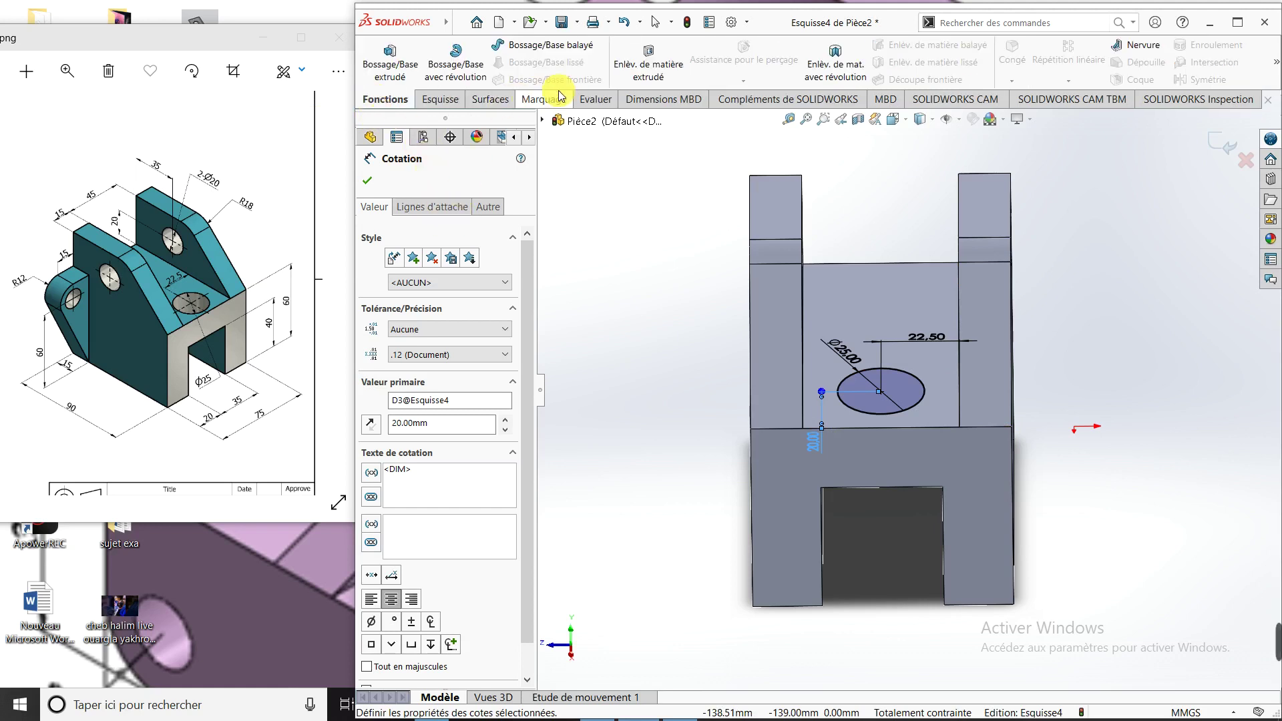
Step: Extrude-cut the Ø25 circle Through All, creating Enlèv. mat.-Extru.2
{"action": "left_click", "coordinate": [648, 60]}
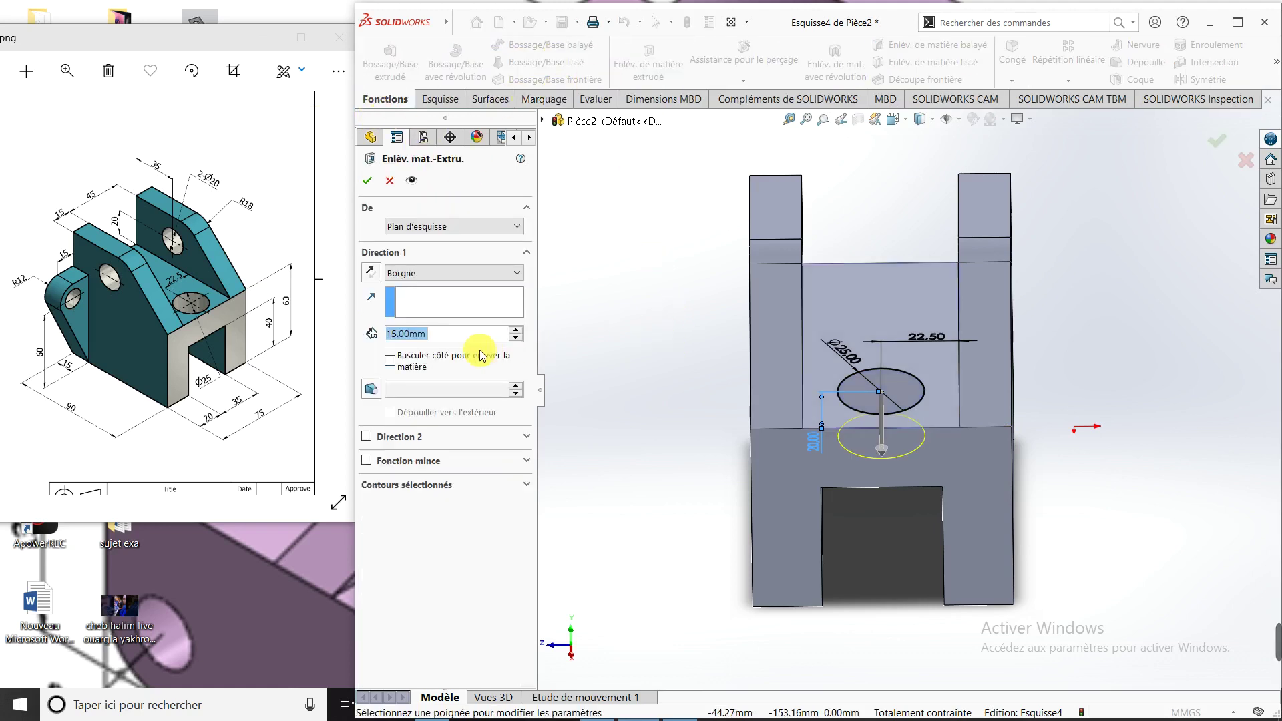
{"action": "left_click", "coordinate": [466, 273]}
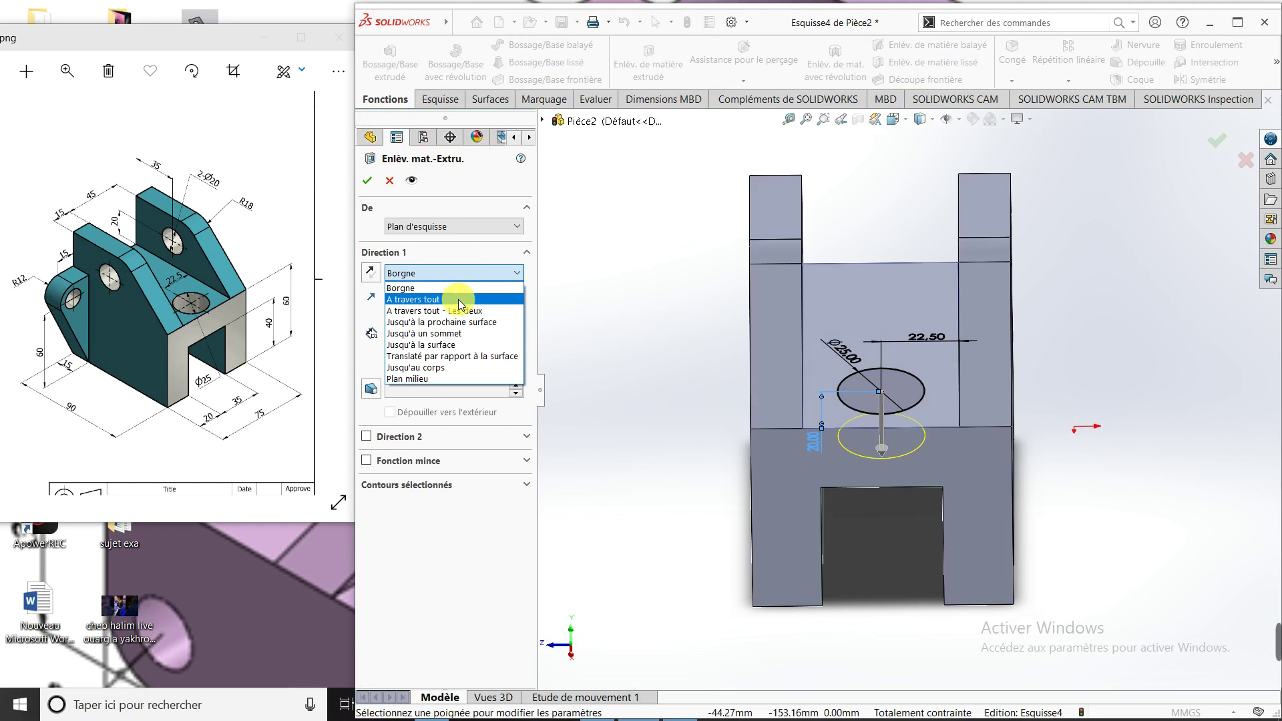
{"action": "left_click", "coordinate": [521, 296]}
{"action": "left_click", "coordinate": [366, 180]}
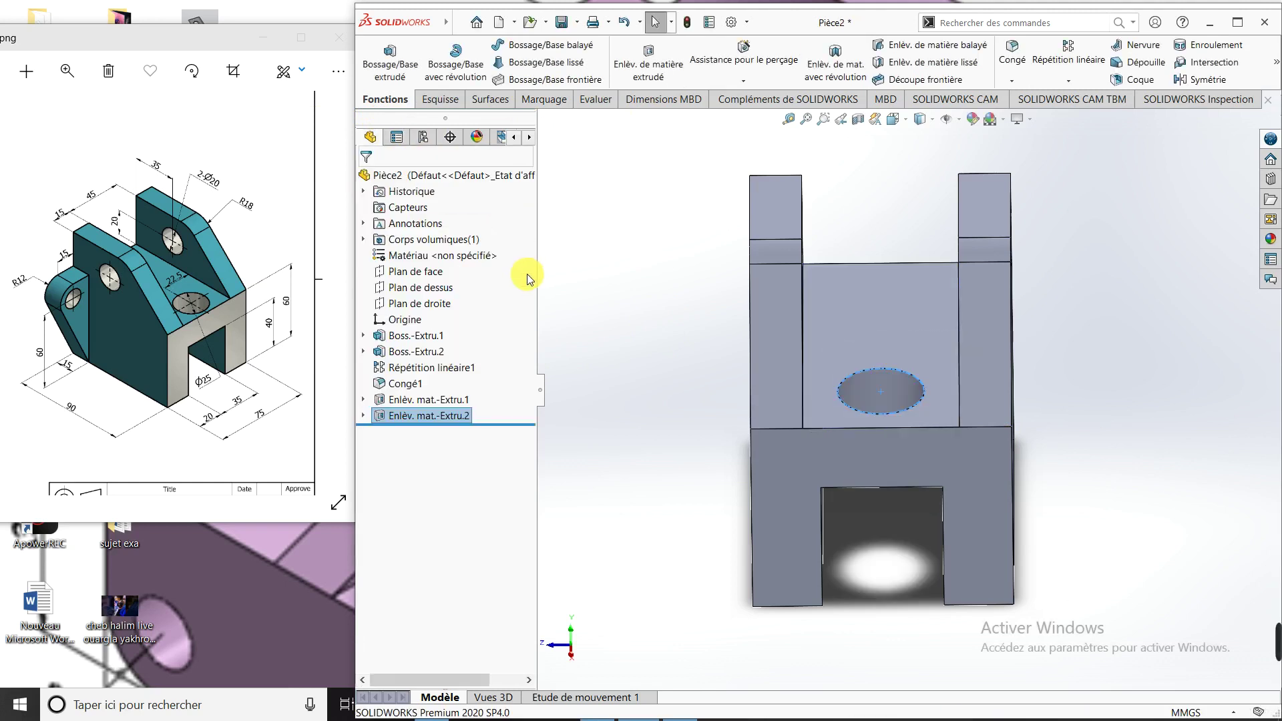
{"action": "mouse_move", "coordinate": [628, 522]}
{"action": "middle_mouse_down"}
{"action": "mouse_move", "coordinate": [765, 532]}
{"action": "mouse_move", "coordinate": [682, 517]}
{"action": "middle_mouse_up"}
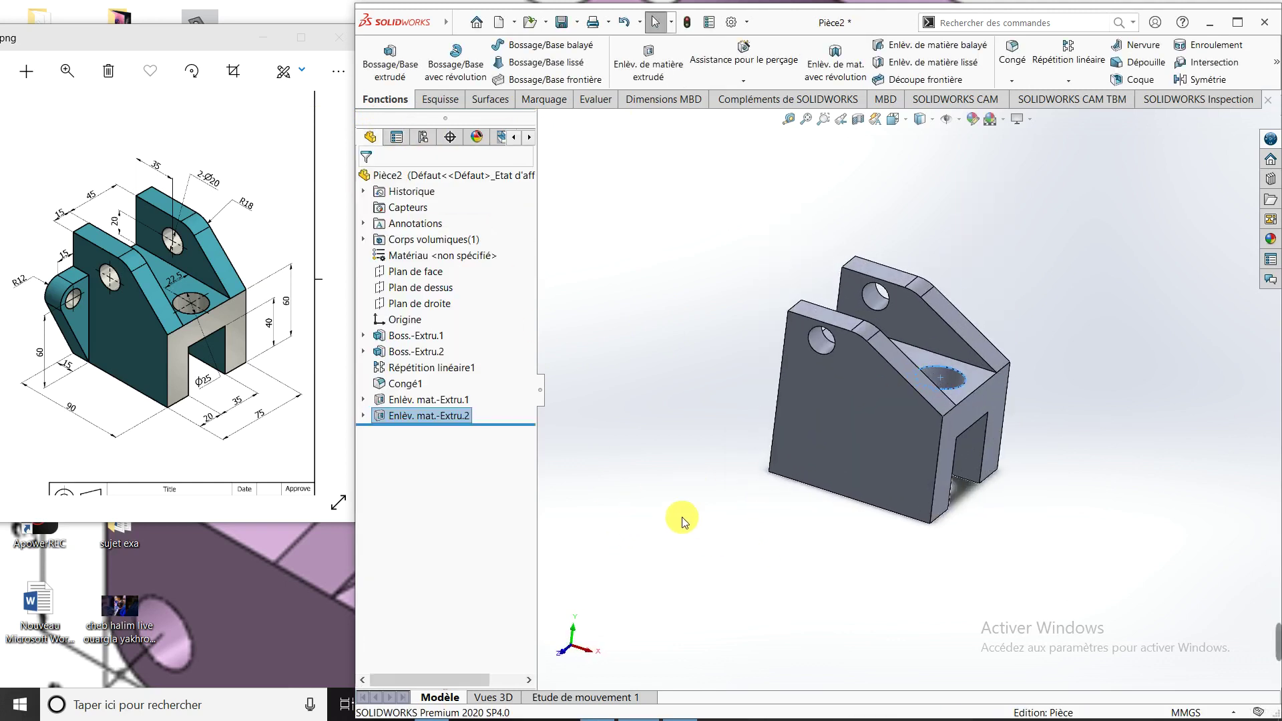
Step: Step away from the SOLIDWORKS window briefly and bring it back
{"action": "left_click", "coordinate": [1214, 28]}
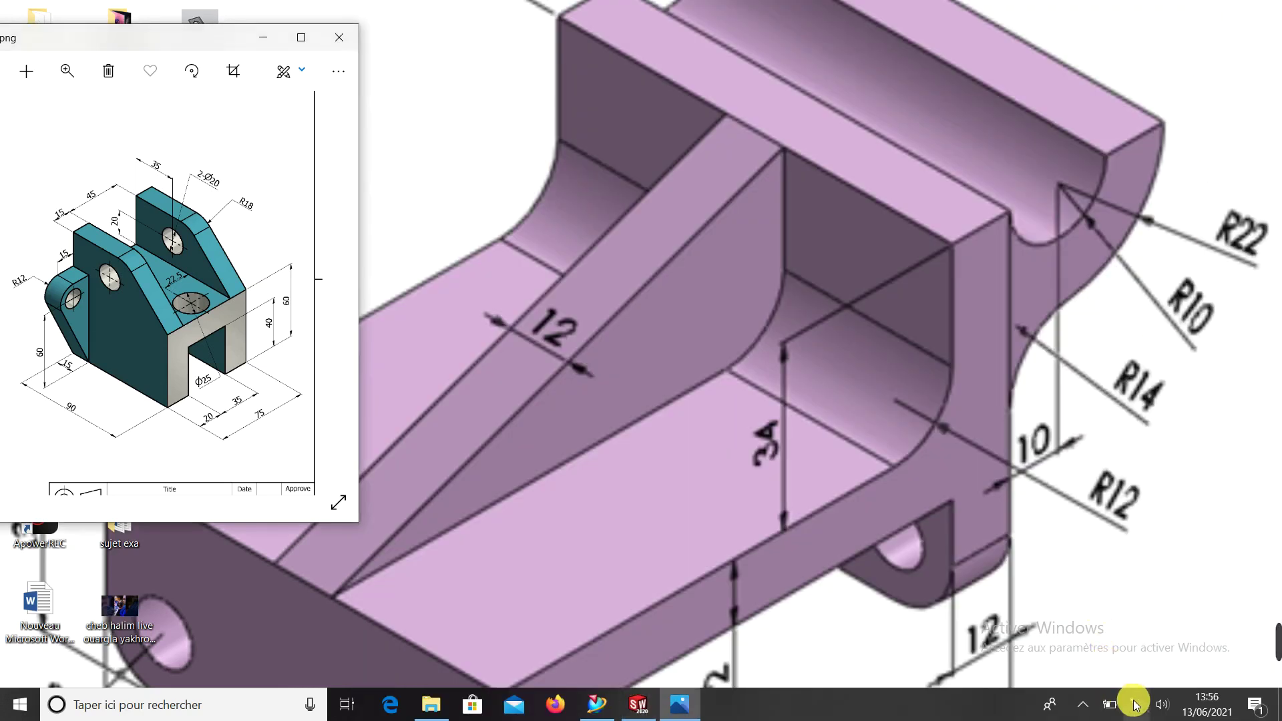
{"action": "left_click", "coordinate": [1083, 704]}
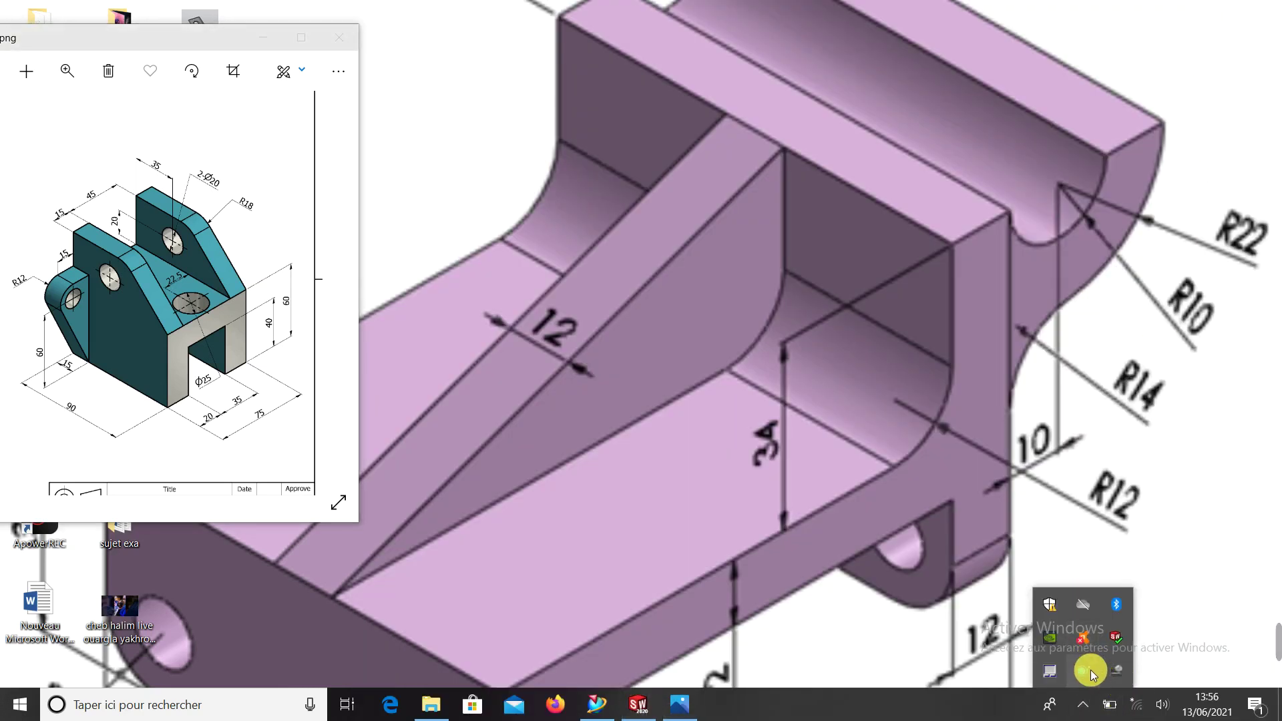
{"action": "left_click", "coordinate": [1089, 670]}
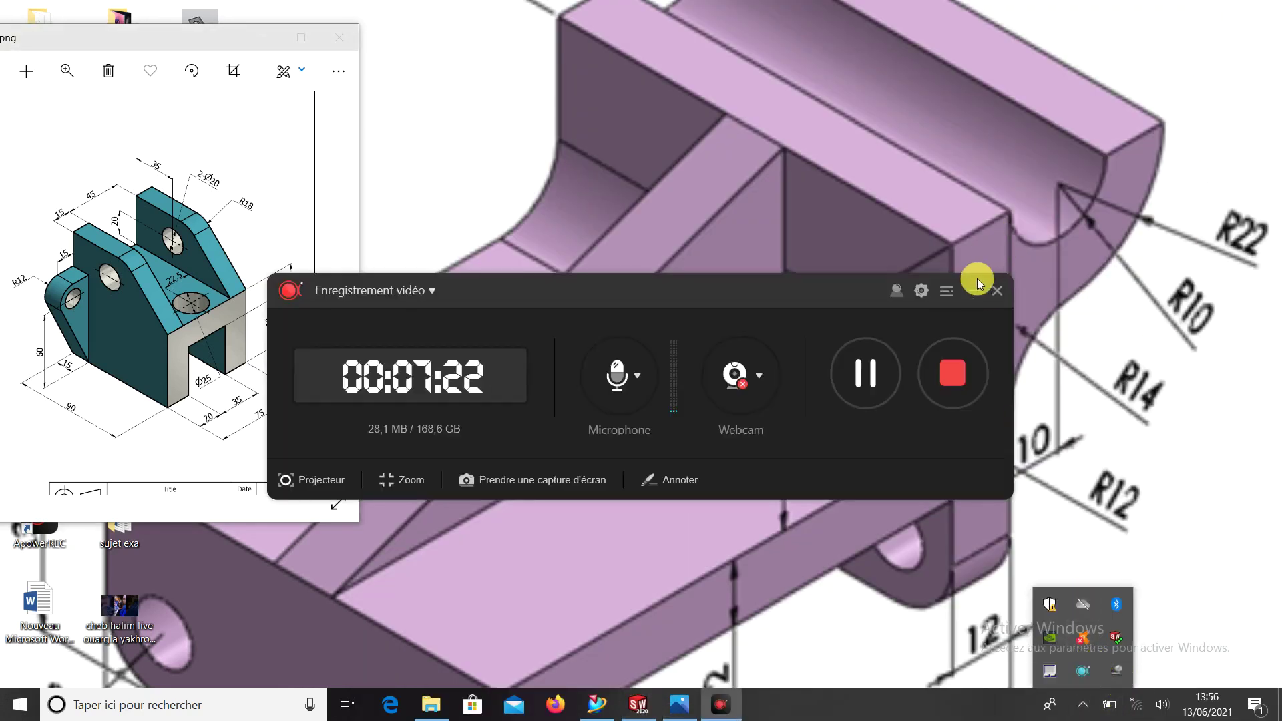
{"action": "left_click", "coordinate": [973, 288]}
{"action": "left_click", "coordinate": [638, 704]}
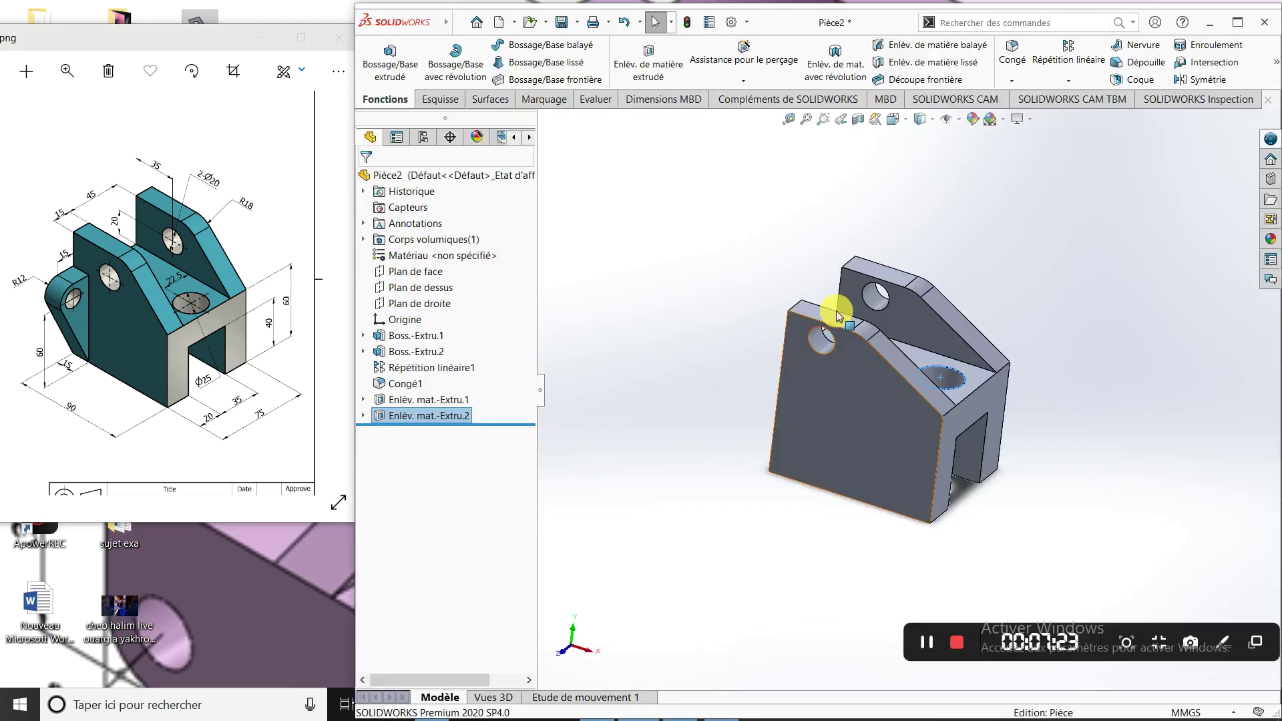
Step: View the H-shaped front face Normal To and pan to show its 75 mm dimension
{"action": "left_click", "coordinate": [1159, 481]}
{"action": "scroll", "coordinate": [1004, 391], "scroll_direction": "down", "scroll_amount": 3}
{"action": "scroll", "coordinate": [1006, 436], "scroll_direction": "down", "scroll_amount": 3}
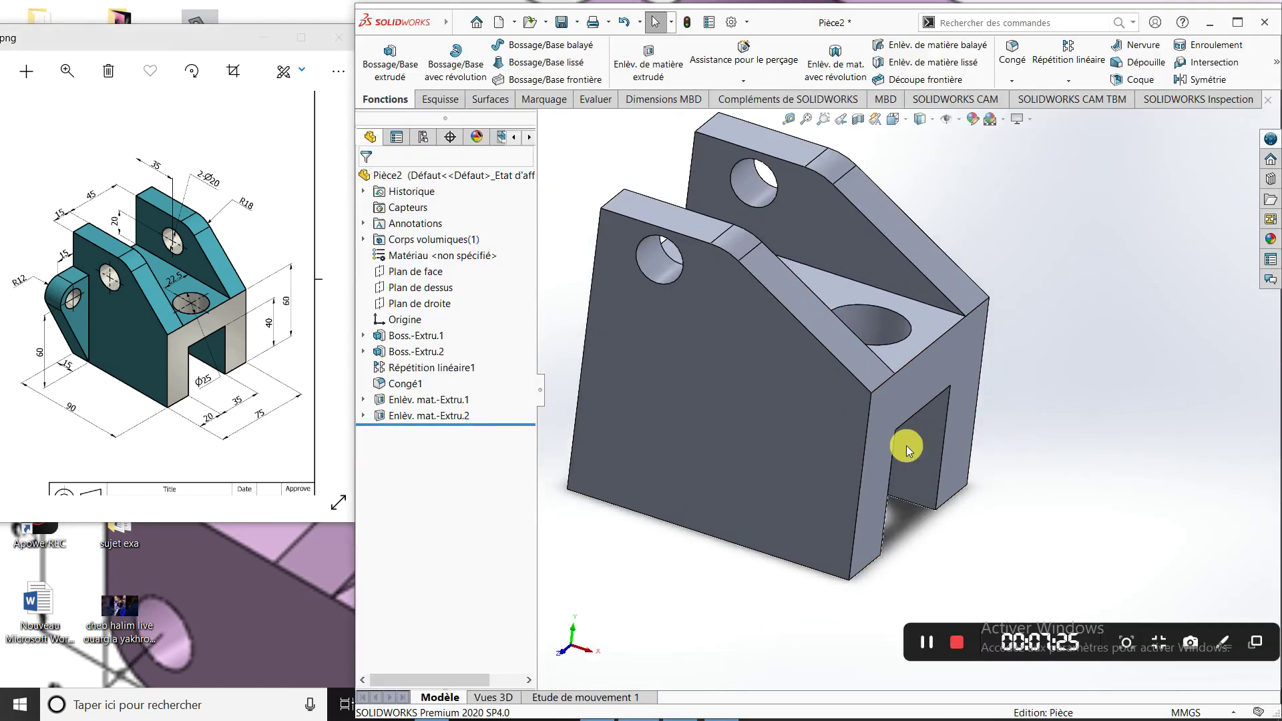
{"action": "middle_click_drag", "start_coordinate": [887, 457], "coordinate": [835, 381]}
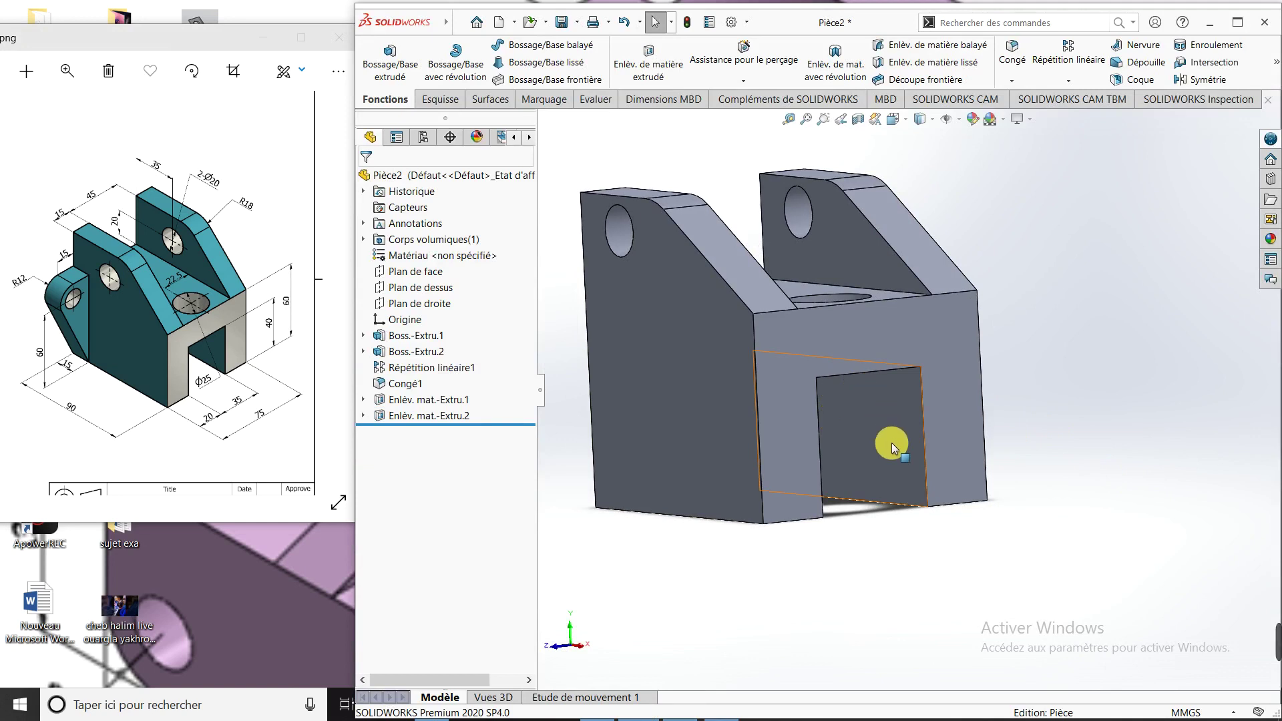
{"action": "mouse_move", "coordinate": [891, 442]}
{"action": "middle_mouse_down"}
{"action": "mouse_move", "coordinate": [997, 429]}
{"action": "mouse_move", "coordinate": [824, 423]}
{"action": "mouse_move", "coordinate": [1015, 418]}
{"action": "mouse_move", "coordinate": [1052, 441]}
{"action": "mouse_move", "coordinate": [1018, 429]}
{"action": "middle_mouse_up"}
{"action": "left_click", "coordinate": [884, 367]}
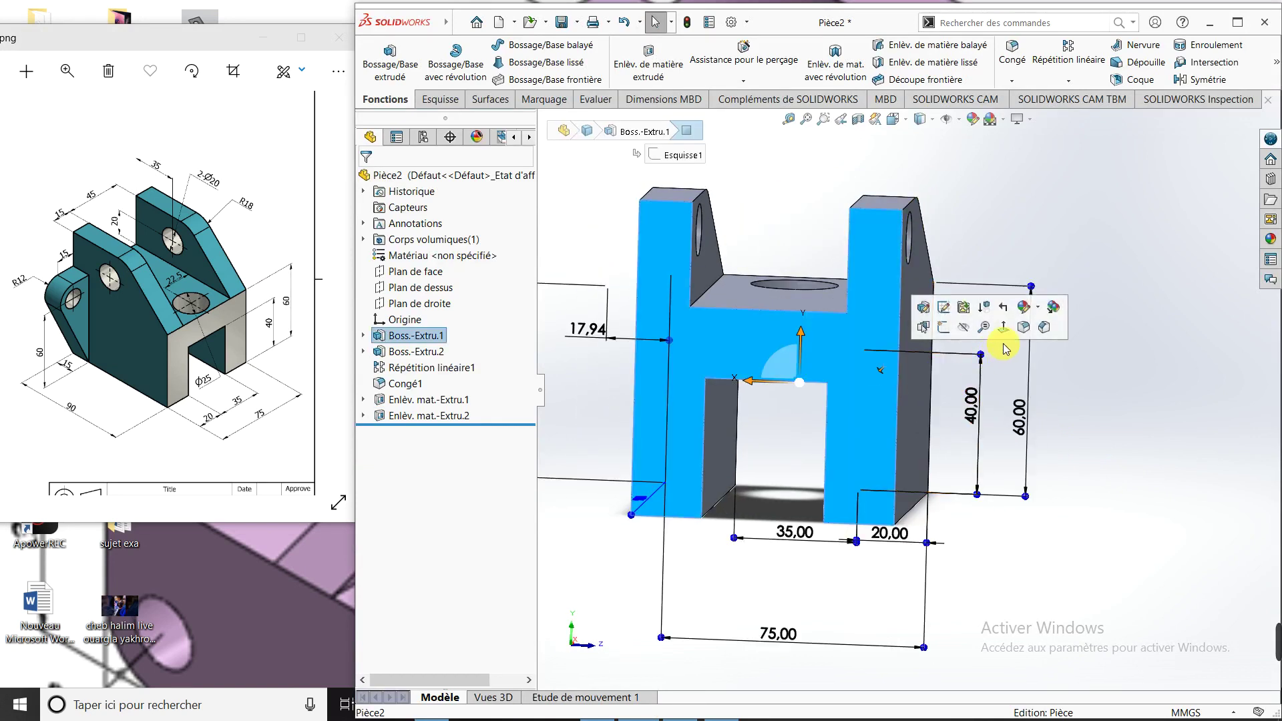
{"action": "left_click", "coordinate": [1003, 327]}
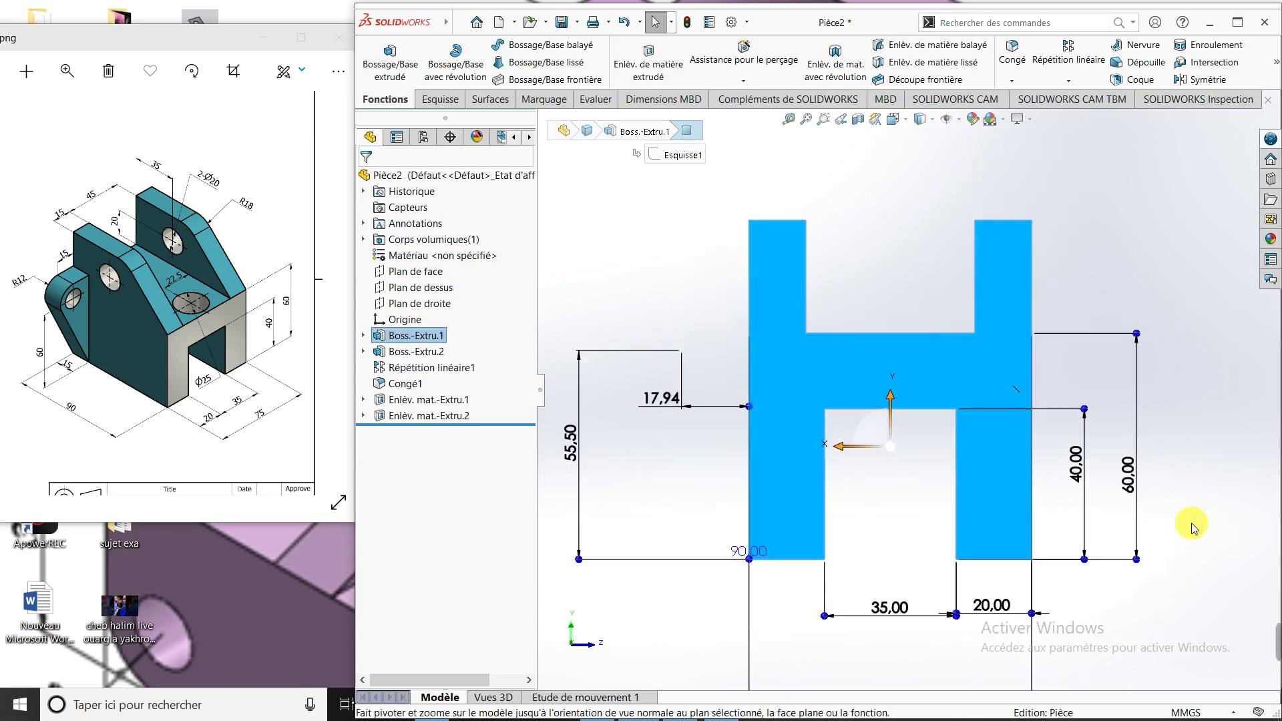
{"action": "key", "text": "ctrl+Up"}
{"action": "key", "text": "ctrl+Left"}
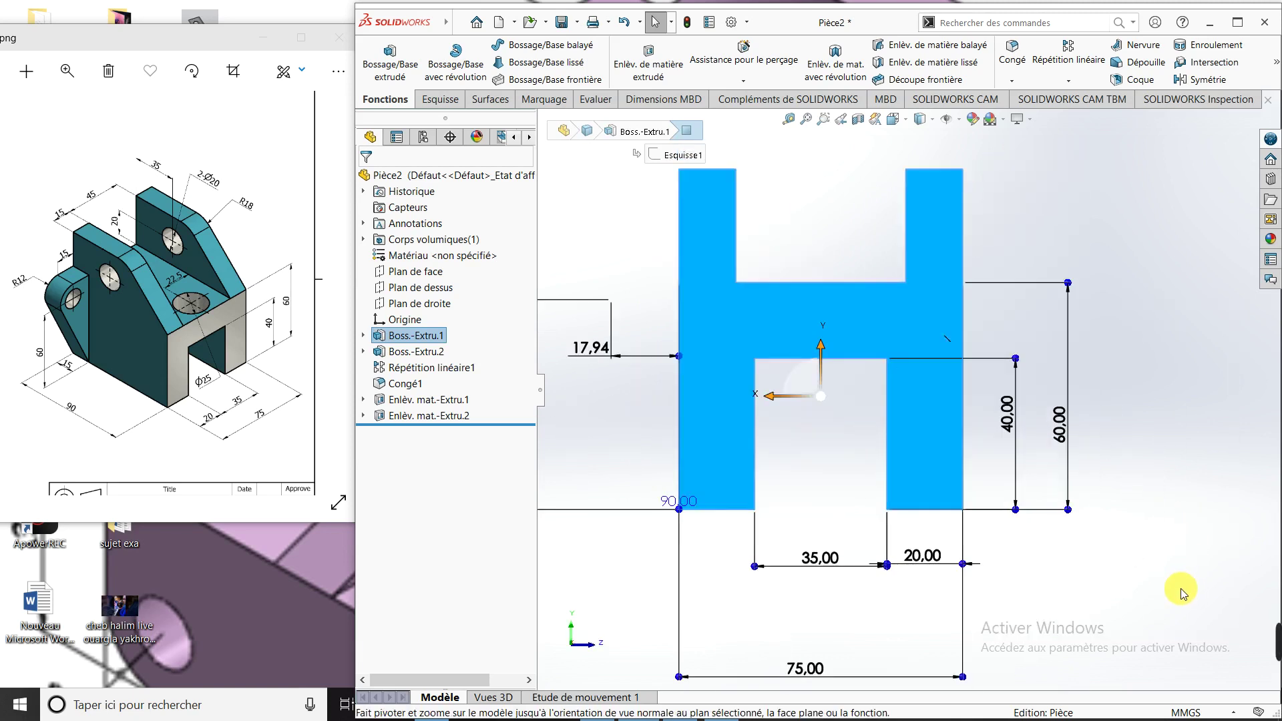
Step: Sketch a closed triangle on the front face against the H's right edge
{"action": "left_click", "coordinate": [442, 105]}
{"action": "left_click", "coordinate": [378, 57]}
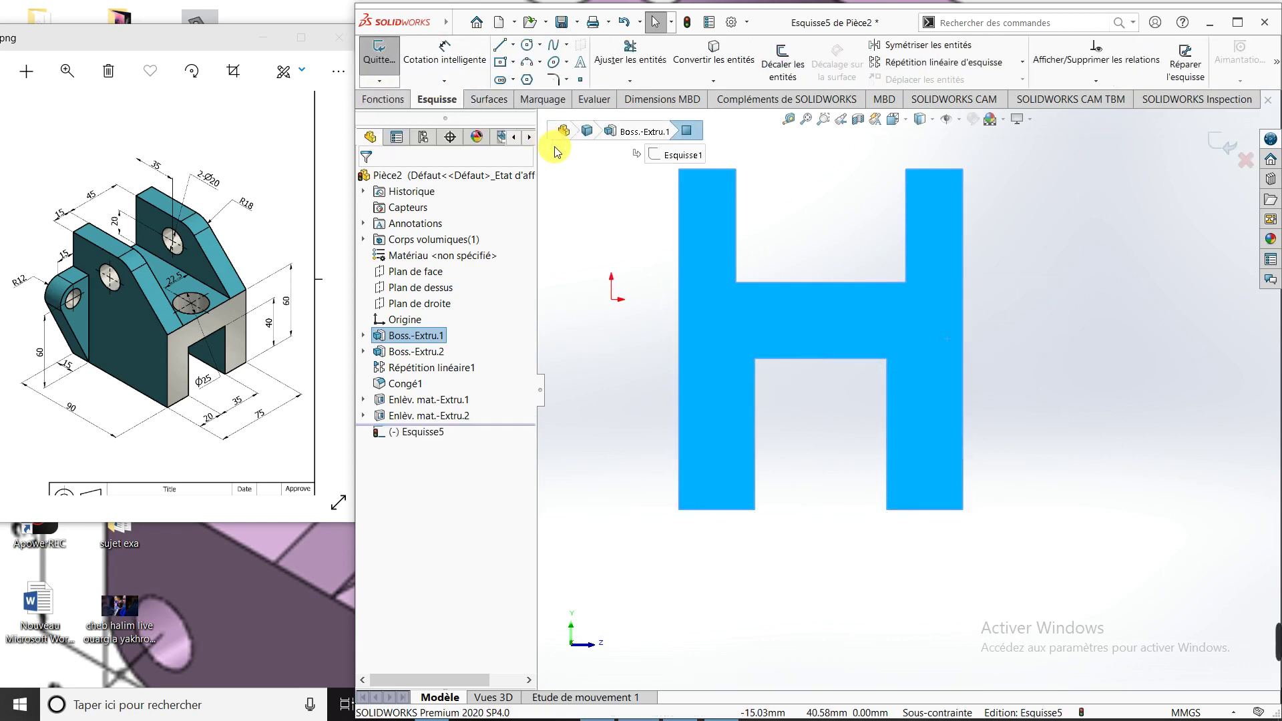
{"action": "left_click", "coordinate": [499, 44]}
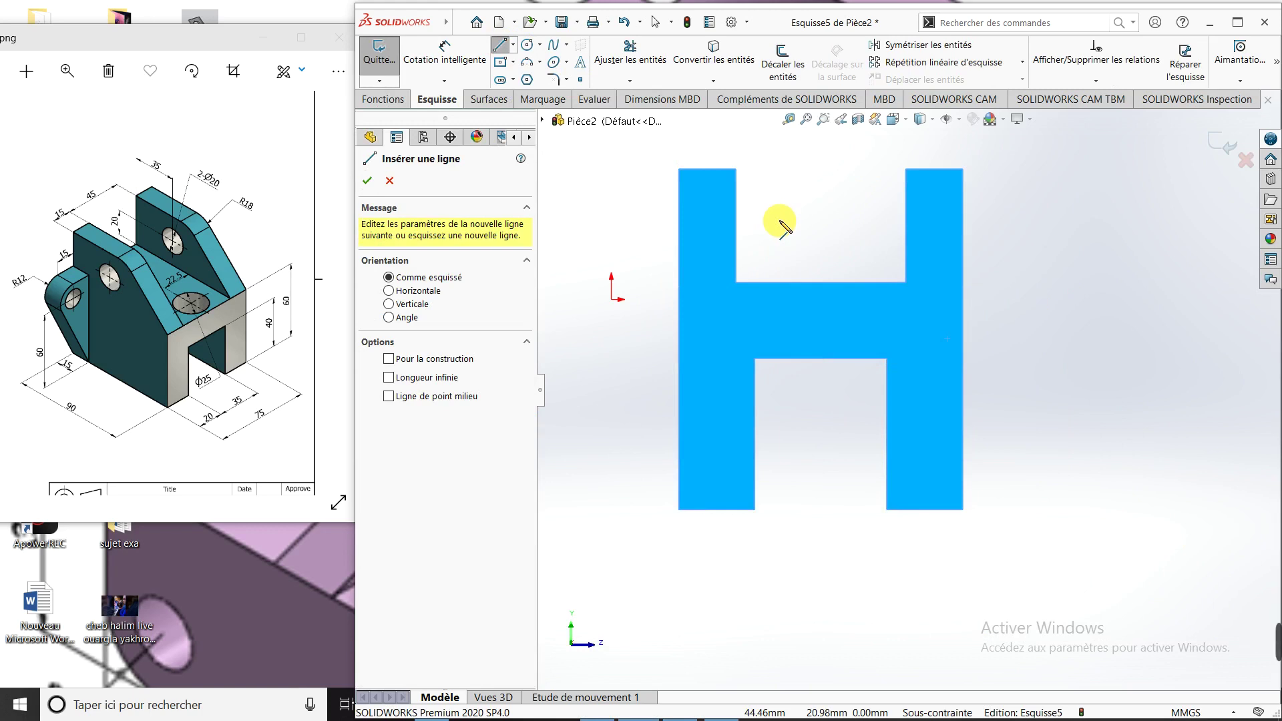
{"action": "left_click", "coordinate": [963, 270]}
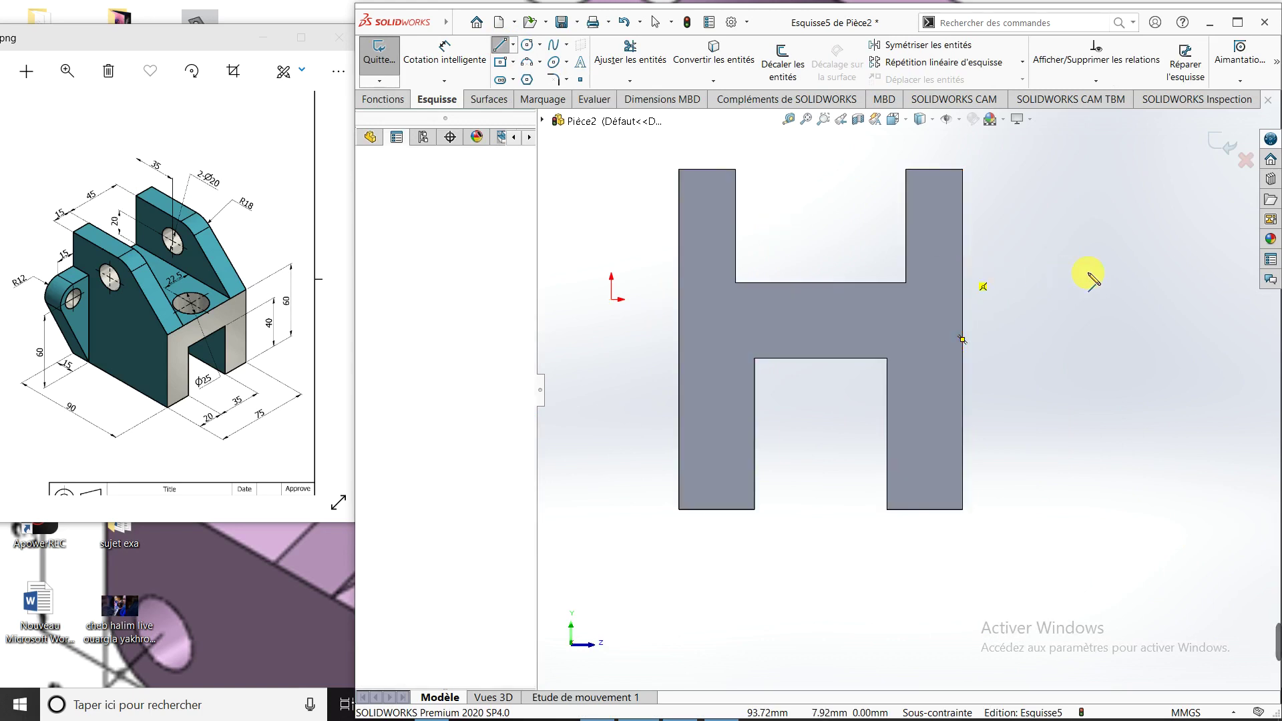
{"action": "left_click", "coordinate": [1139, 270]}
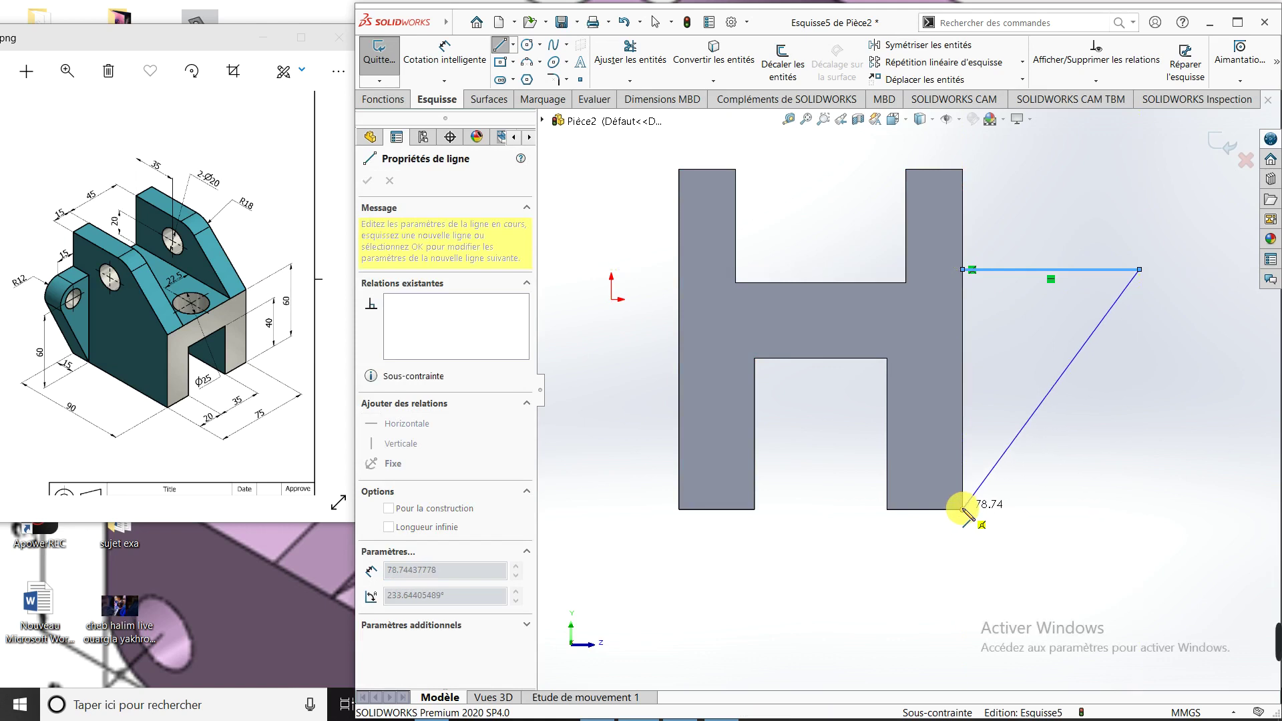
{"action": "left_click", "coordinate": [962, 510]}
{"action": "left_click", "coordinate": [964, 270]}
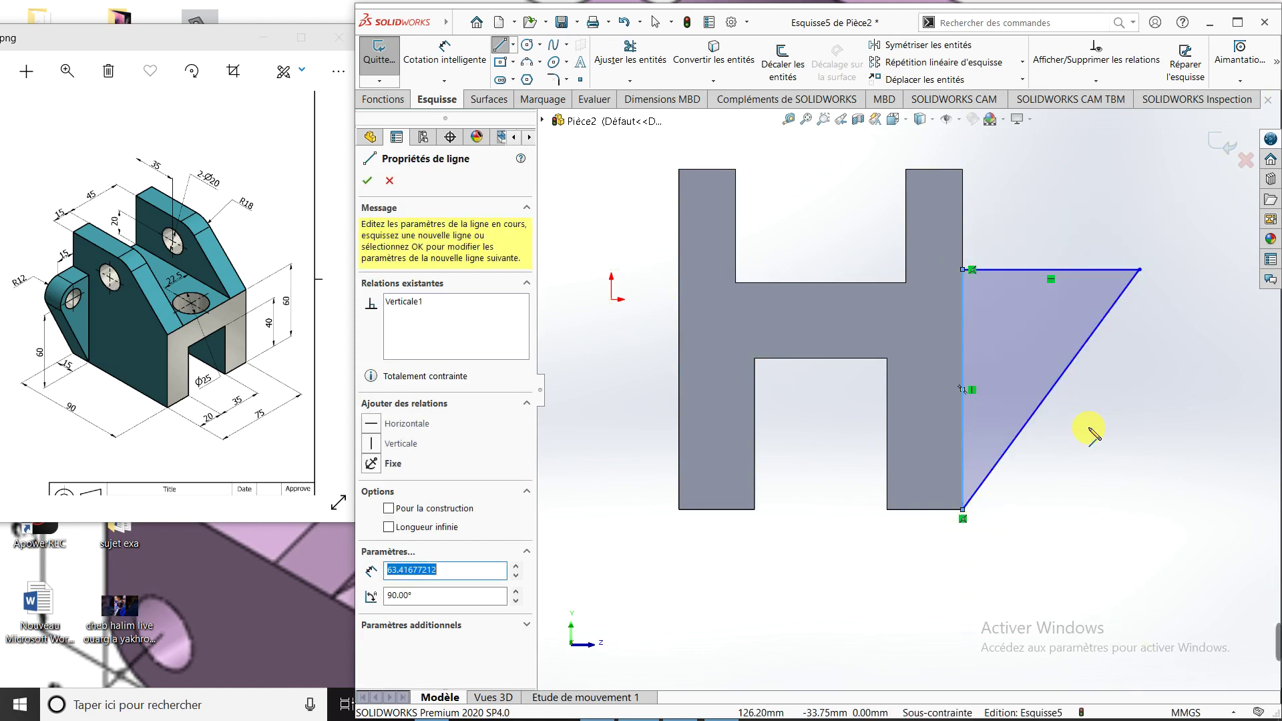
{"action": "key", "text": "Escape"}
Step: Dimension the triangle 27 mm wide at the top and 72 mm tall
{"action": "left_click", "coordinate": [442, 54]}
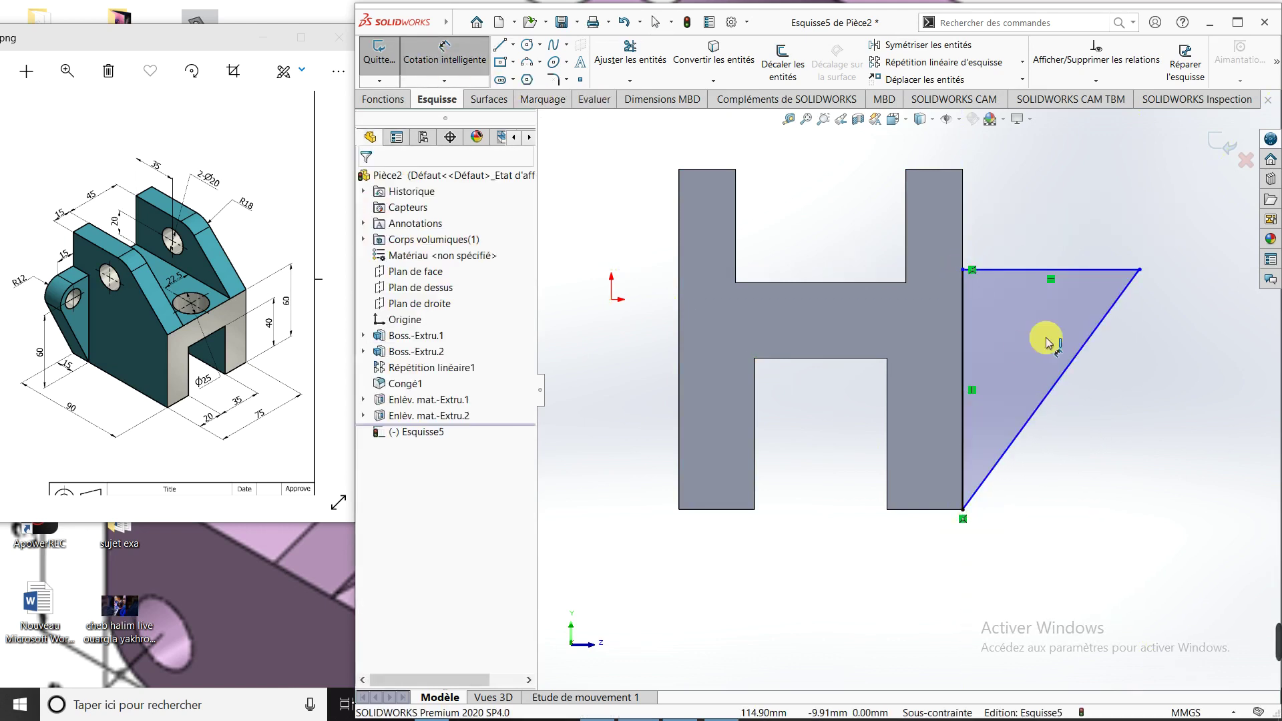
{"action": "left_click", "coordinate": [1052, 270]}
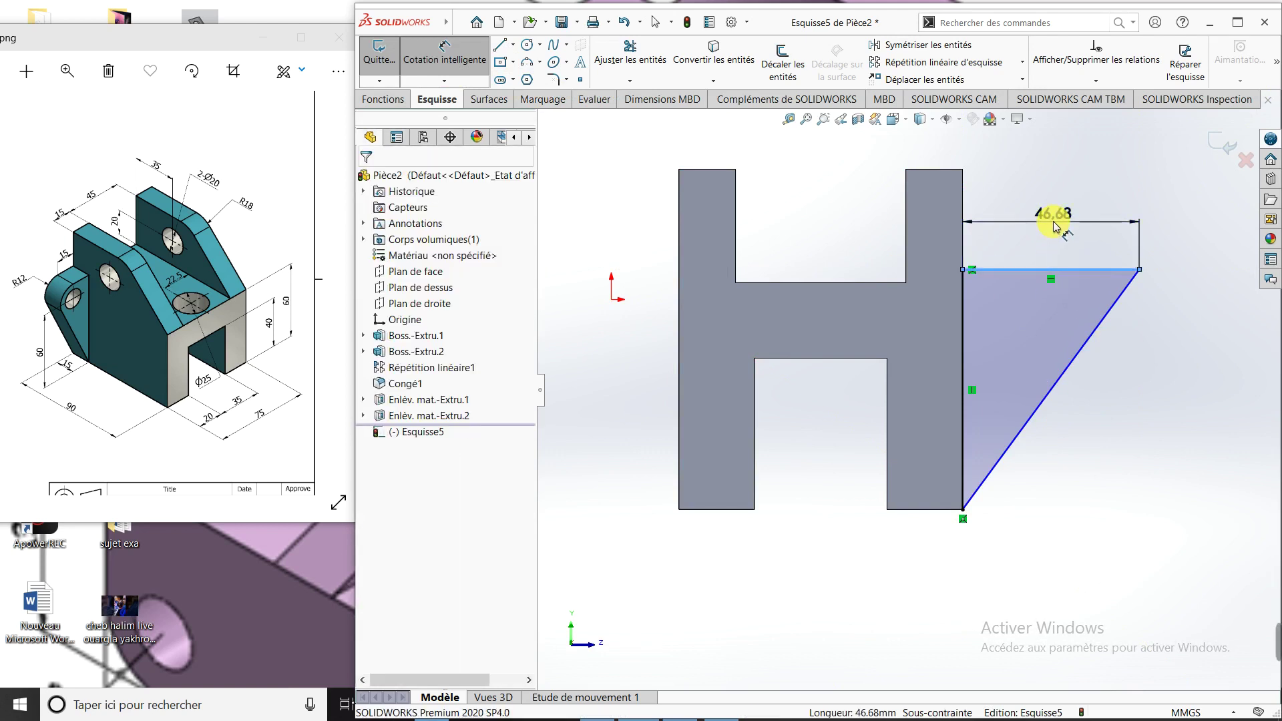
{"action": "left_click", "coordinate": [1052, 225]}
{"action": "type", "text": "27"}
{"action": "key", "text": "Return"}
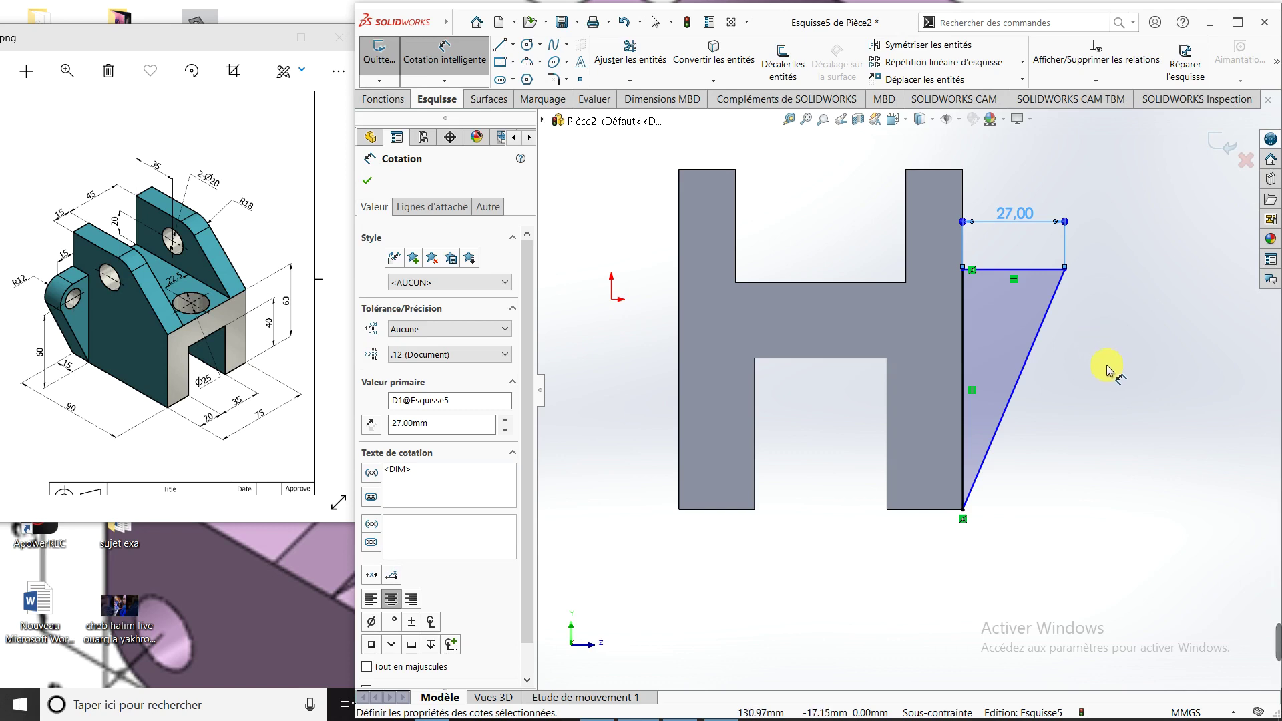
{"action": "left_click", "coordinate": [962, 321]}
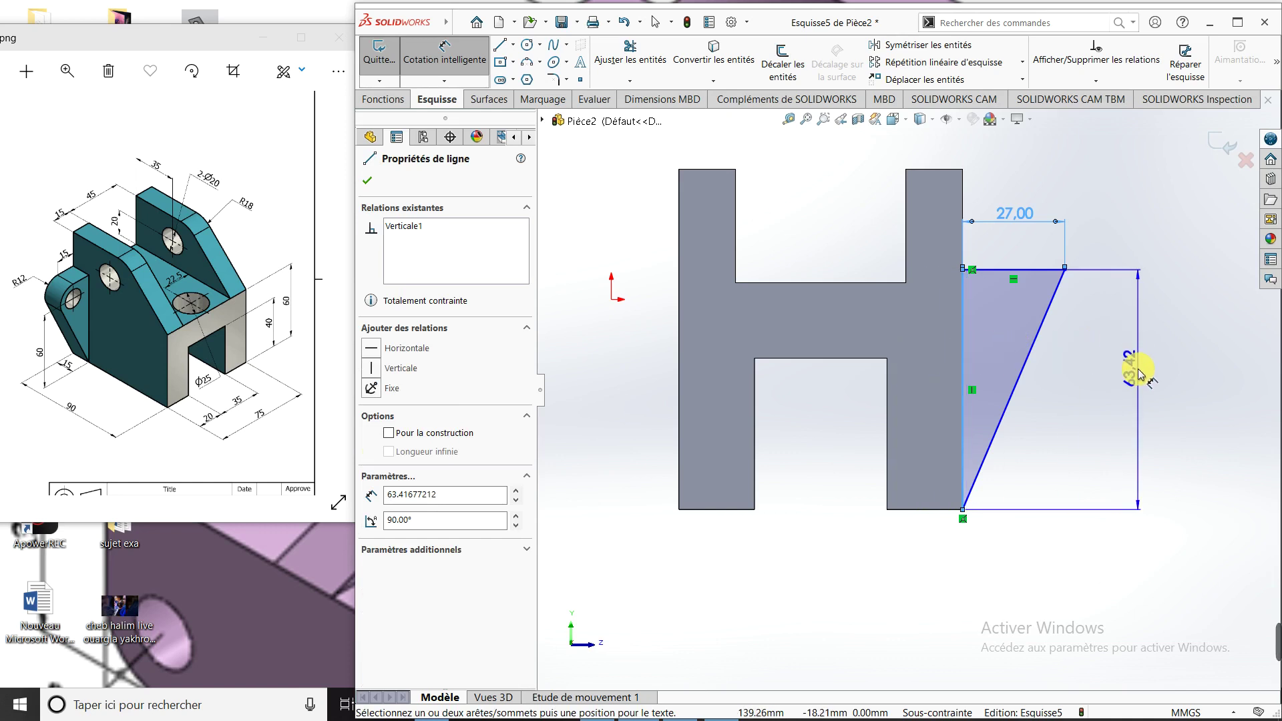
{"action": "left_click", "coordinate": [1140, 374]}
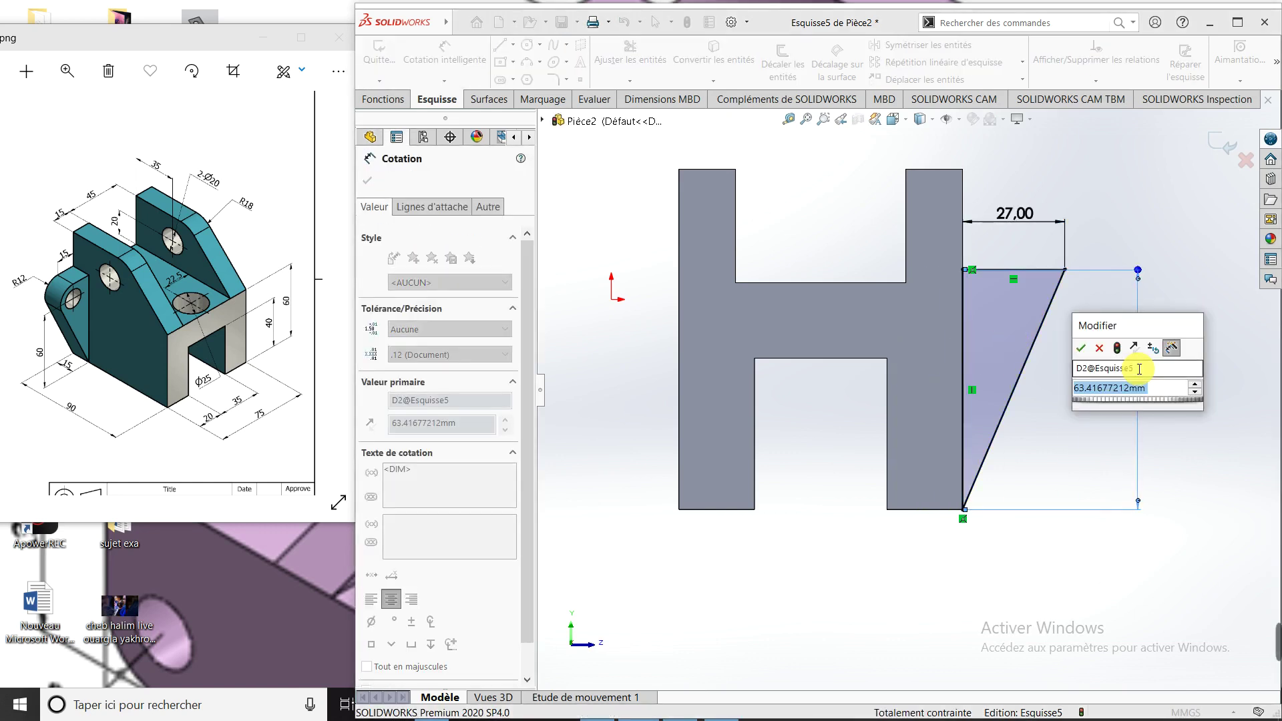
{"action": "type", "text": "72"}
{"action": "key", "text": "Return"}
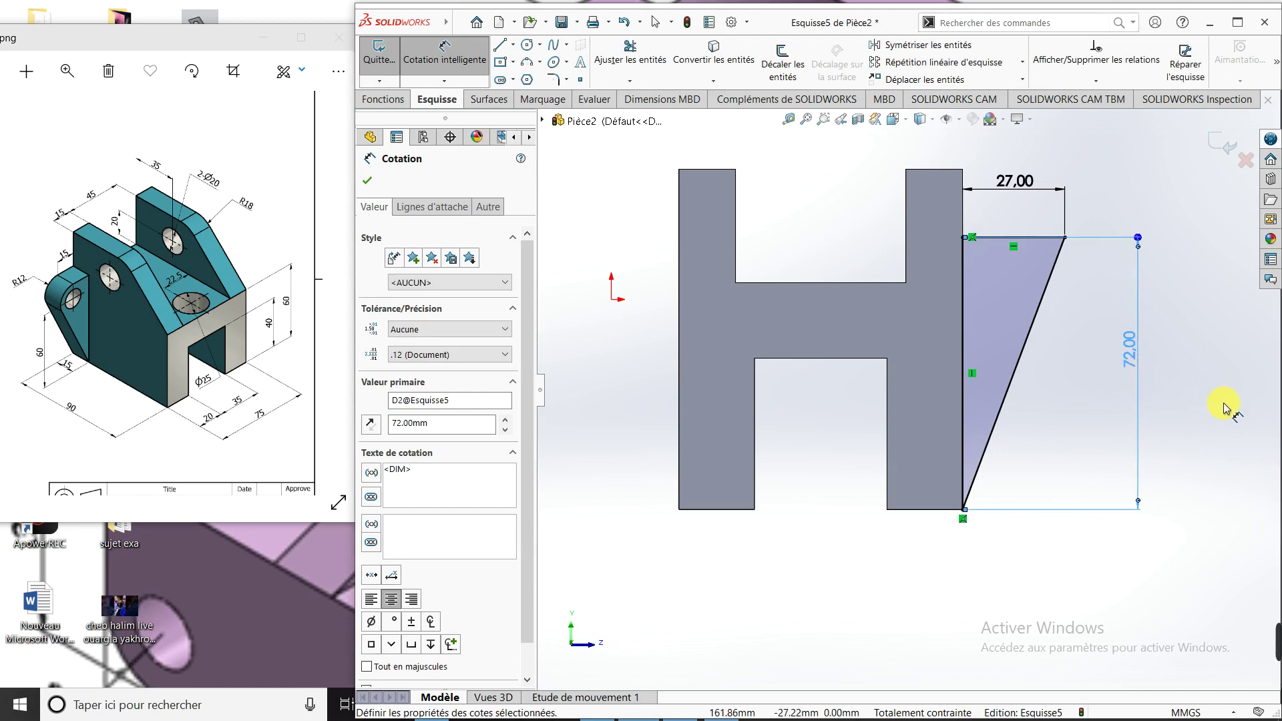
{"action": "left_click", "coordinate": [1226, 409]}
{"action": "mouse_move", "coordinate": [1207, 405]}
{"action": "middle_mouse_down"}
{"action": "mouse_move", "coordinate": [1106, 444]}
{"action": "mouse_move", "coordinate": [1101, 478]}
{"action": "middle_mouse_up"}
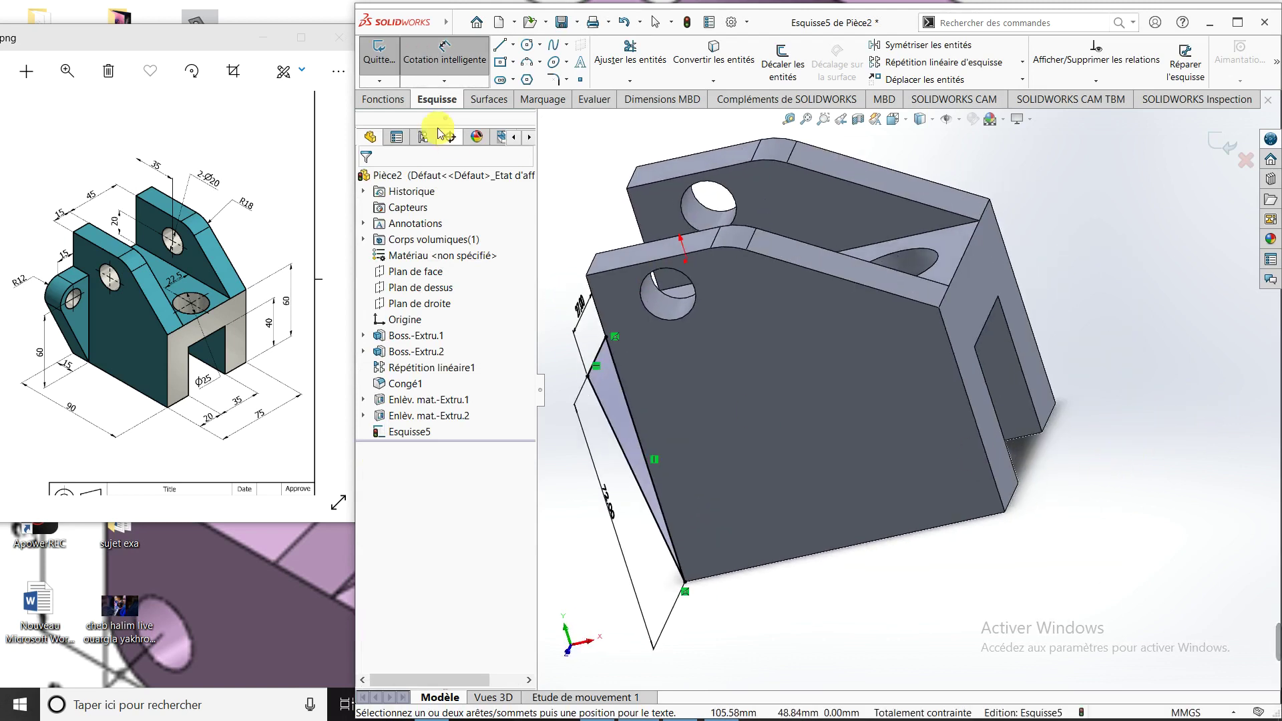
Step: Extrude the triangle 15 mm Blind in the reversed direction to form the side rib
{"action": "left_click", "coordinate": [381, 100]}
{"action": "left_click", "coordinate": [390, 67]}
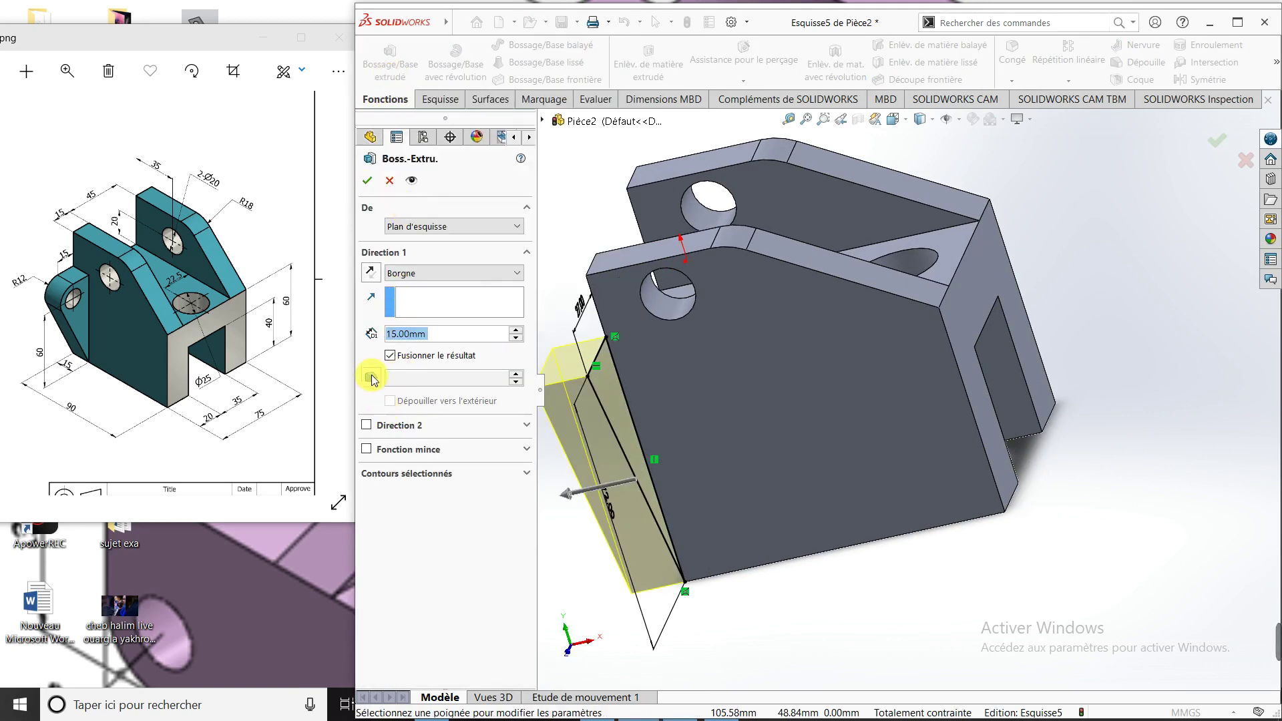
{"action": "left_click", "coordinate": [370, 273]}
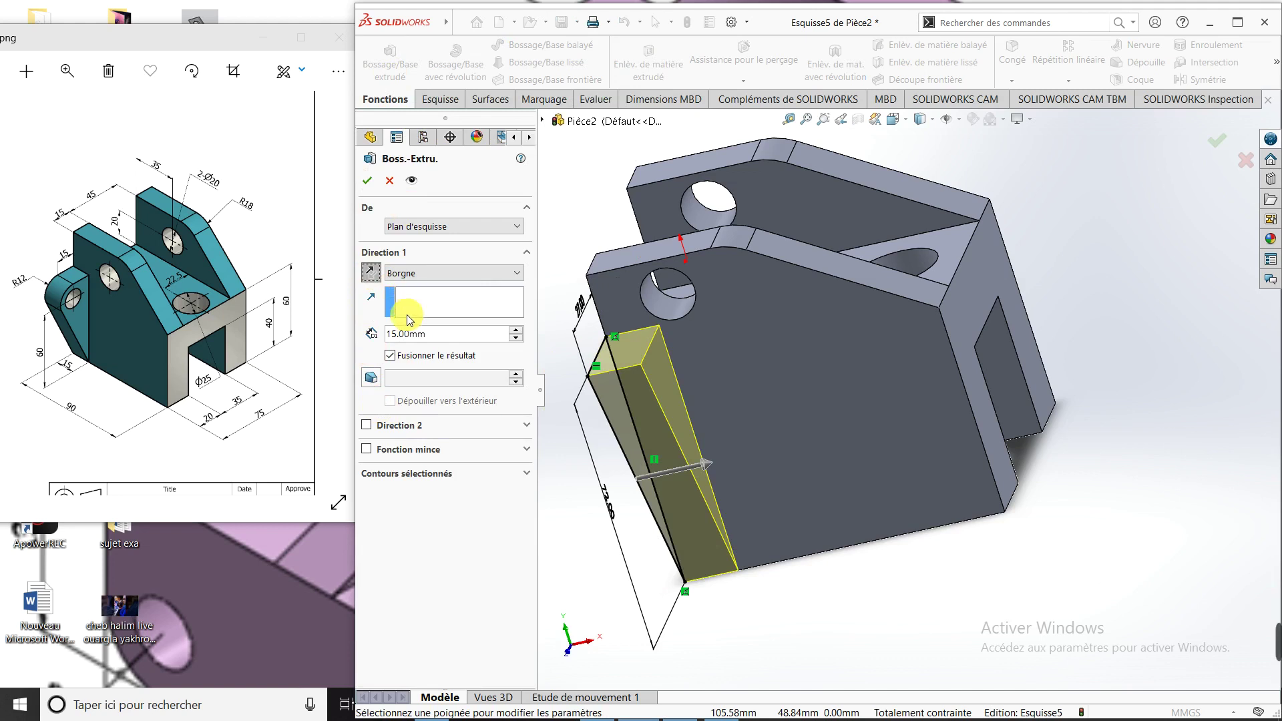
{"action": "left_click", "coordinate": [366, 184]}
{"action": "mouse_move", "coordinate": [930, 560]}
{"action": "middle_mouse_down"}
{"action": "mouse_move", "coordinate": [862, 499]}
{"action": "mouse_move", "coordinate": [849, 523]}
{"action": "middle_mouse_up"}
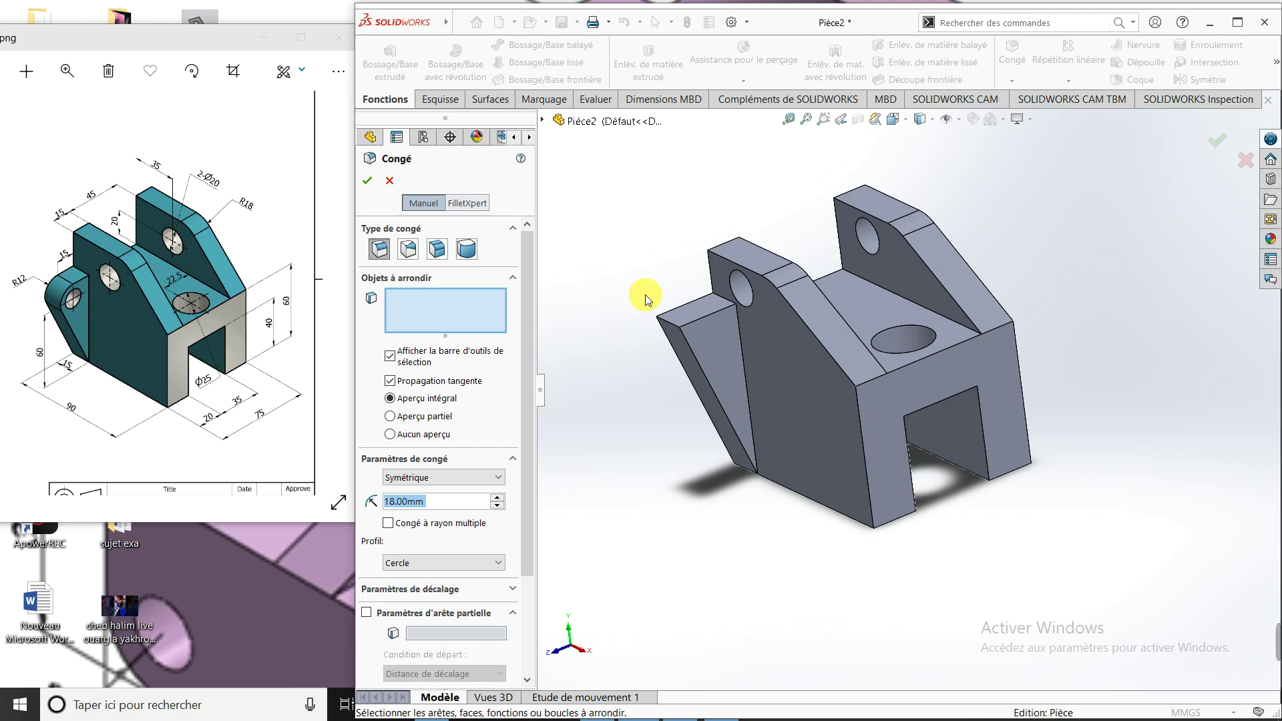
Step: Try a fillet on the rib's top outer edge, cancel it, and zoom to fit
{"action": "scroll", "coordinate": [672, 307], "scroll_direction": "down", "scroll_amount": 2}
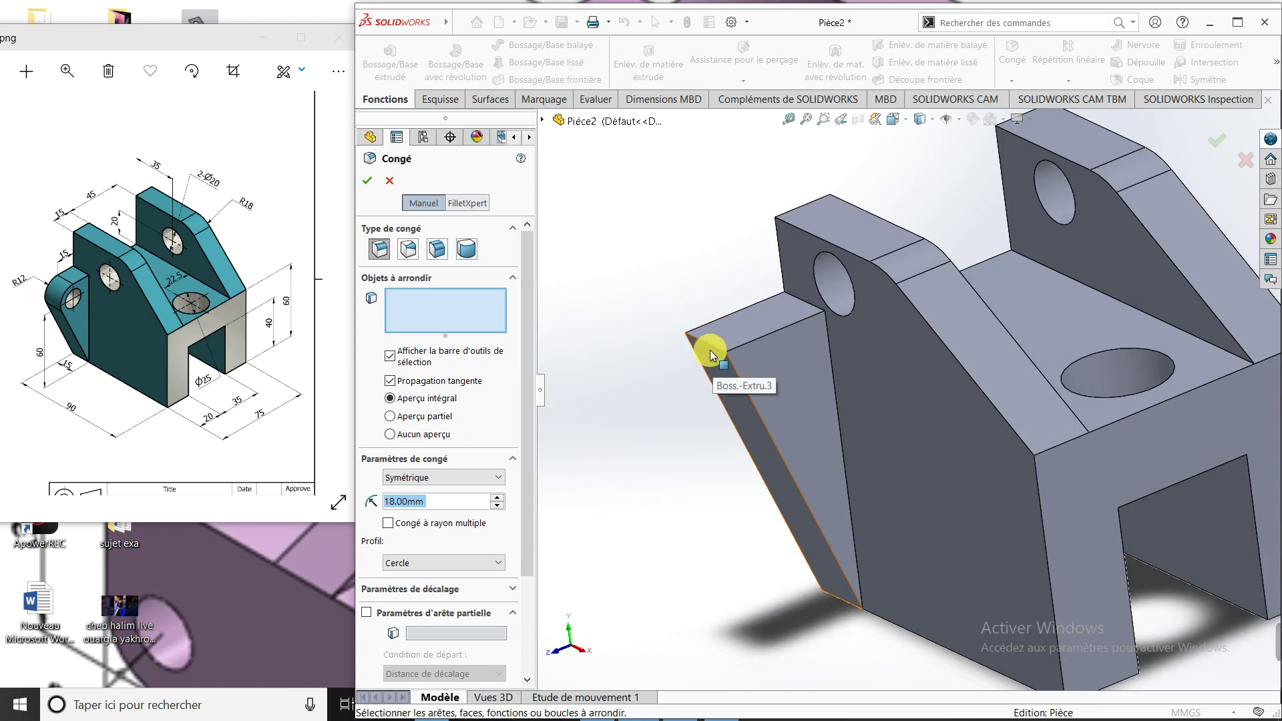
{"action": "left_click", "coordinate": [712, 346]}
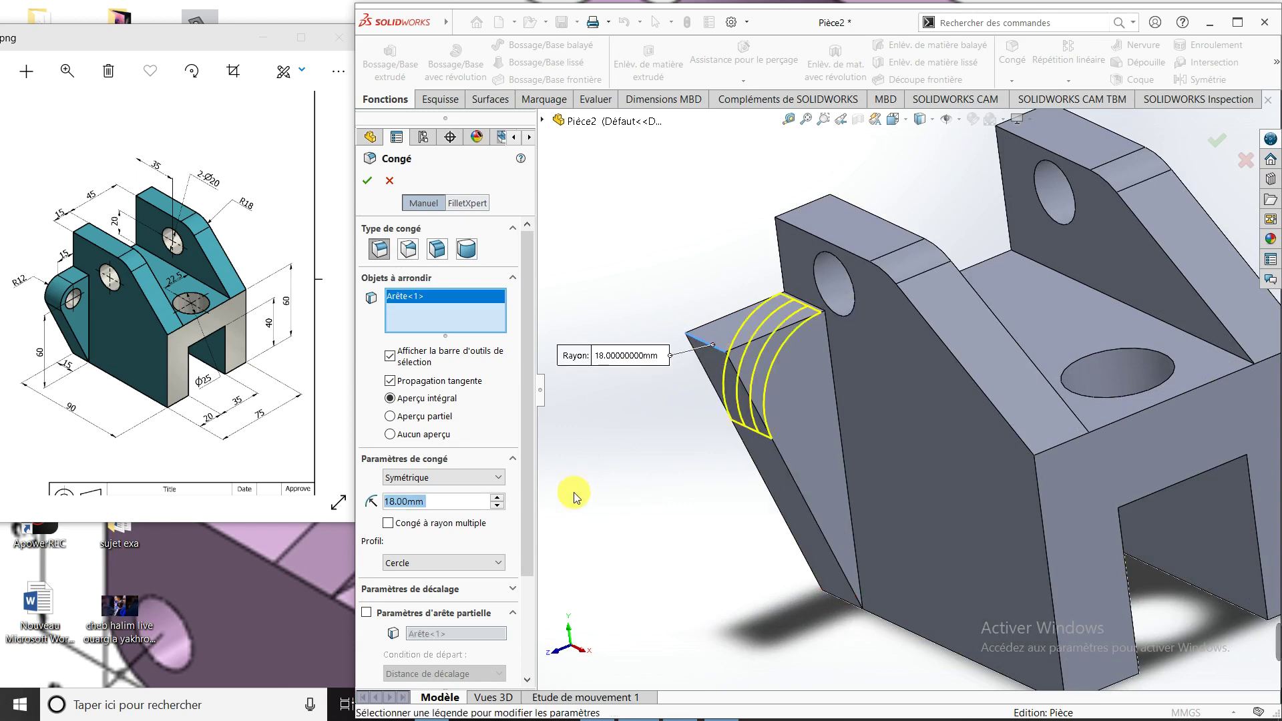
{"action": "left_click", "coordinate": [389, 180]}
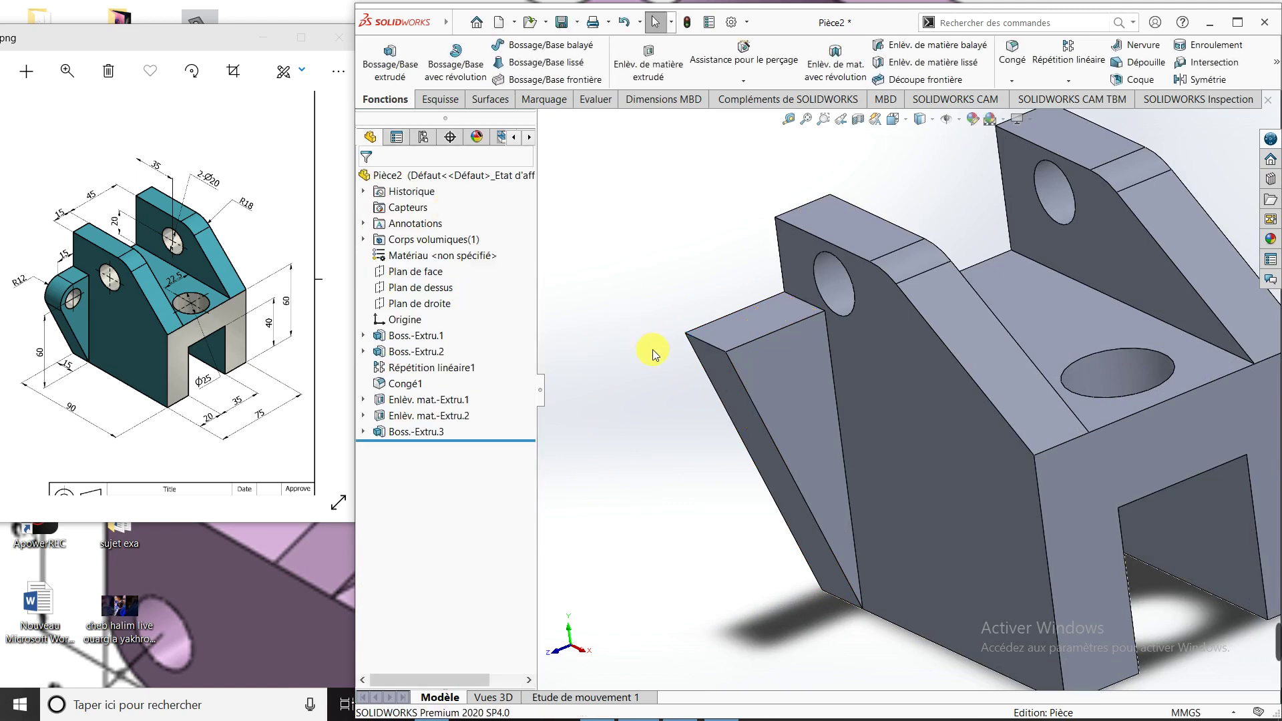
{"action": "key", "text": "z"}
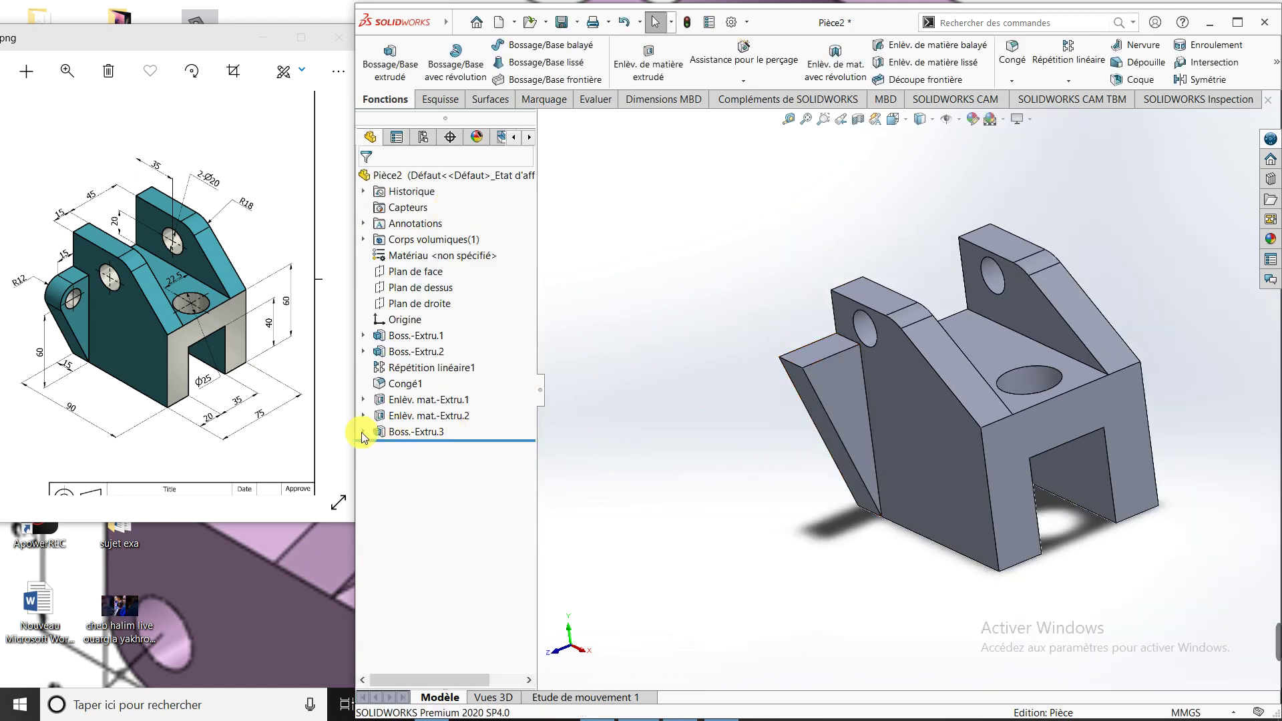
{"action": "left_click", "coordinate": [363, 431]}
{"action": "left_click", "coordinate": [425, 448]}
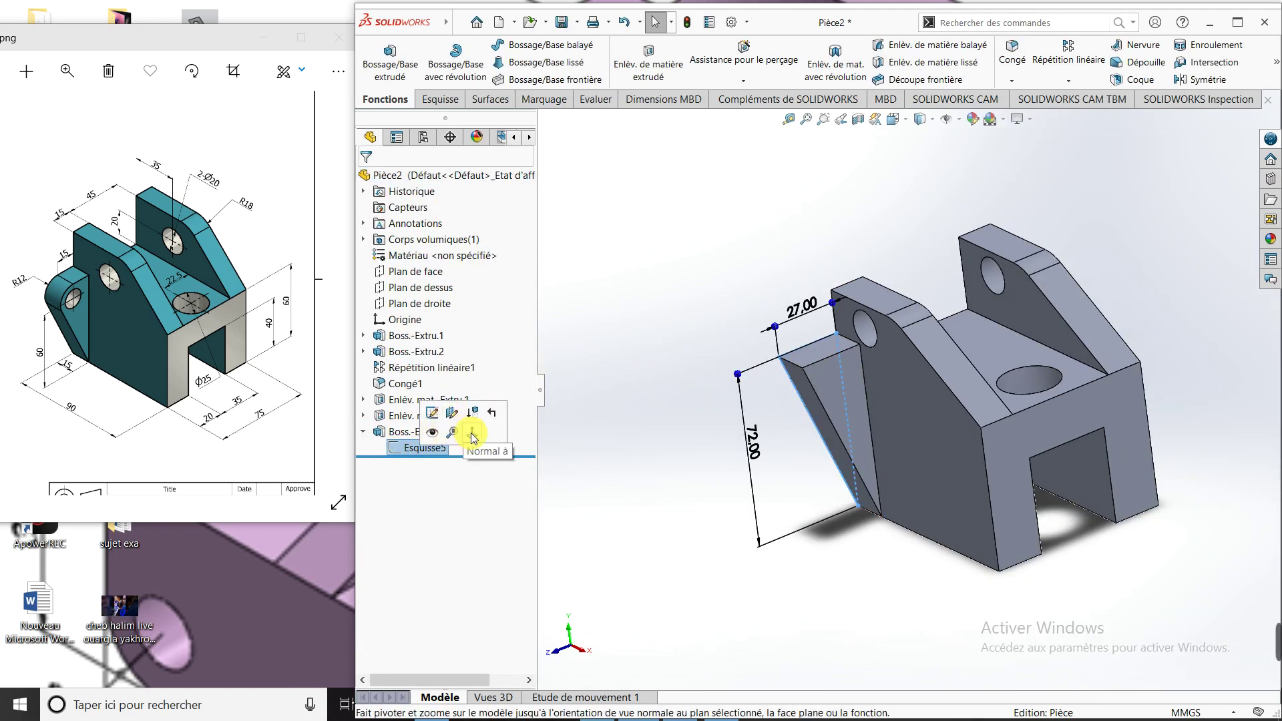
{"action": "left_click", "coordinate": [472, 434]}
{"action": "left_click", "coordinate": [424, 447]}
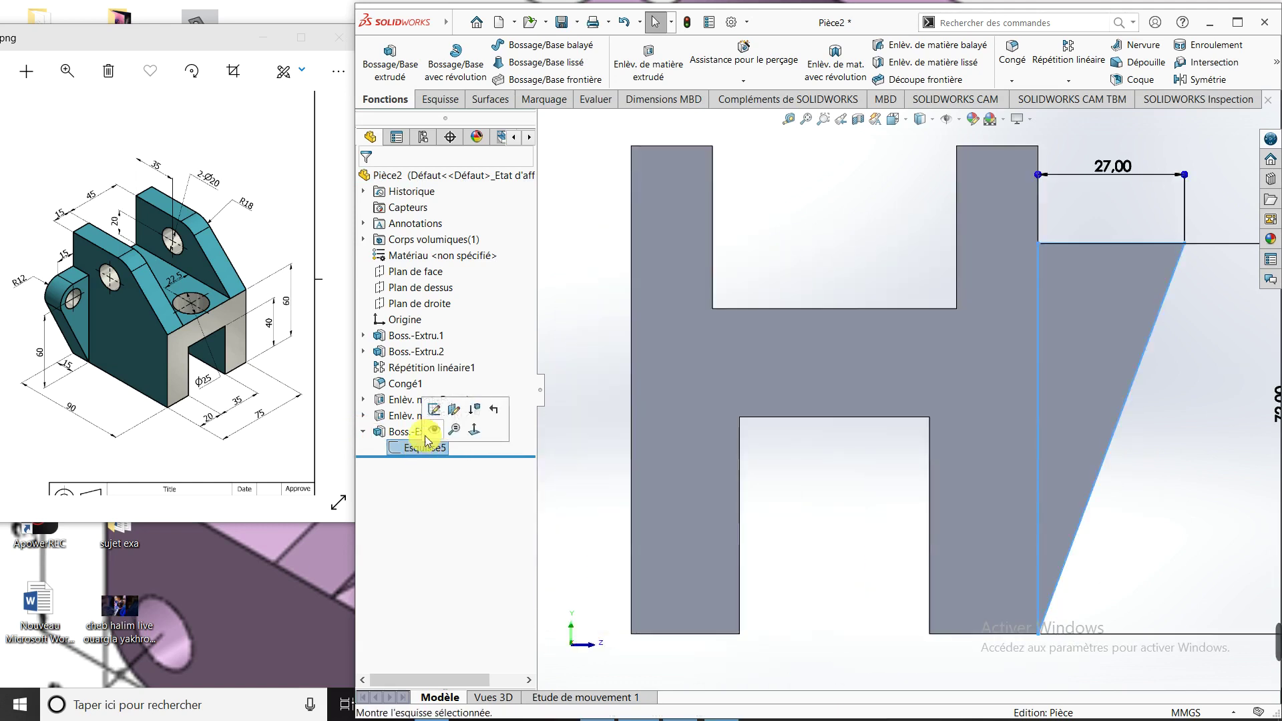
{"action": "left_click", "coordinate": [426, 447]}
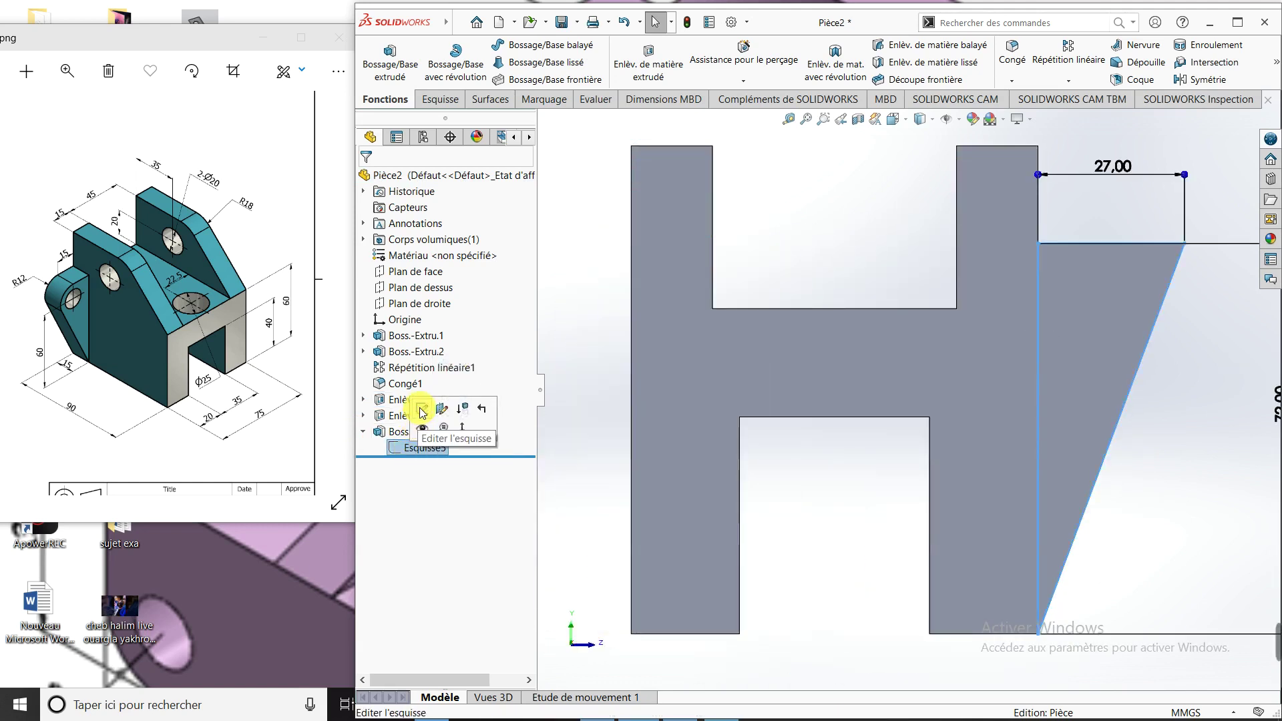
{"action": "left_click", "coordinate": [421, 409]}
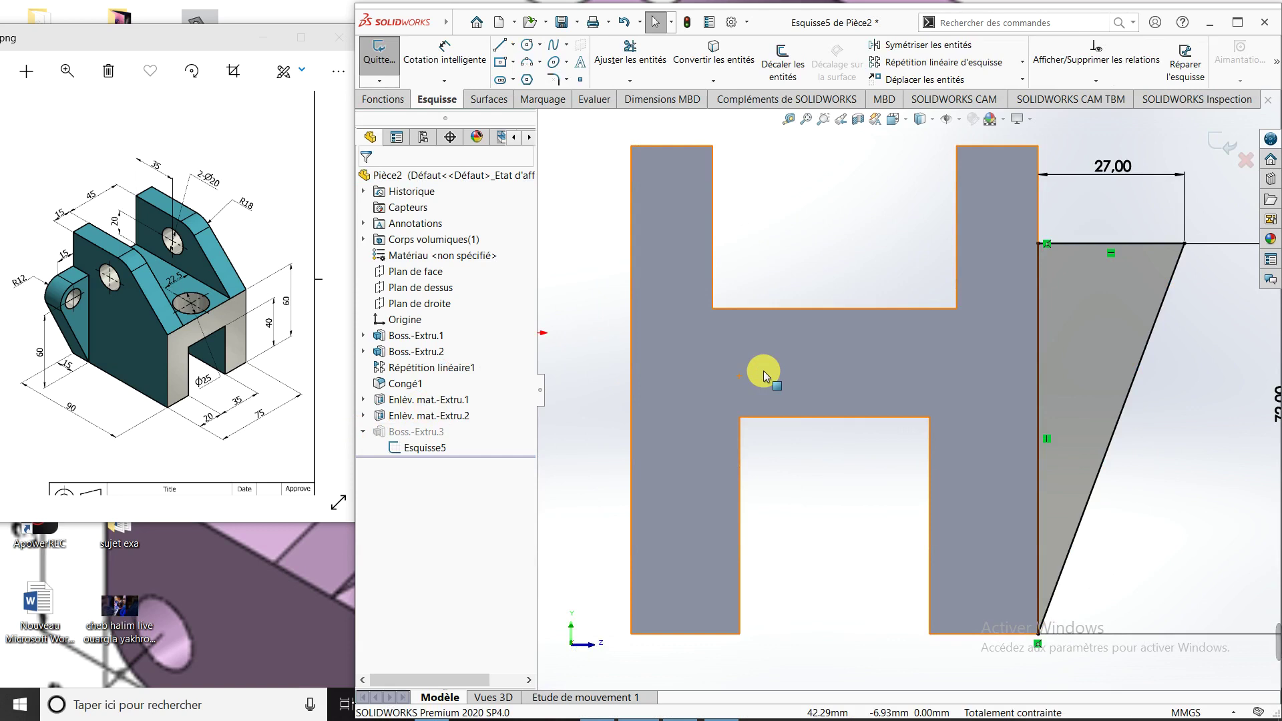
{"action": "key", "text": "f"}
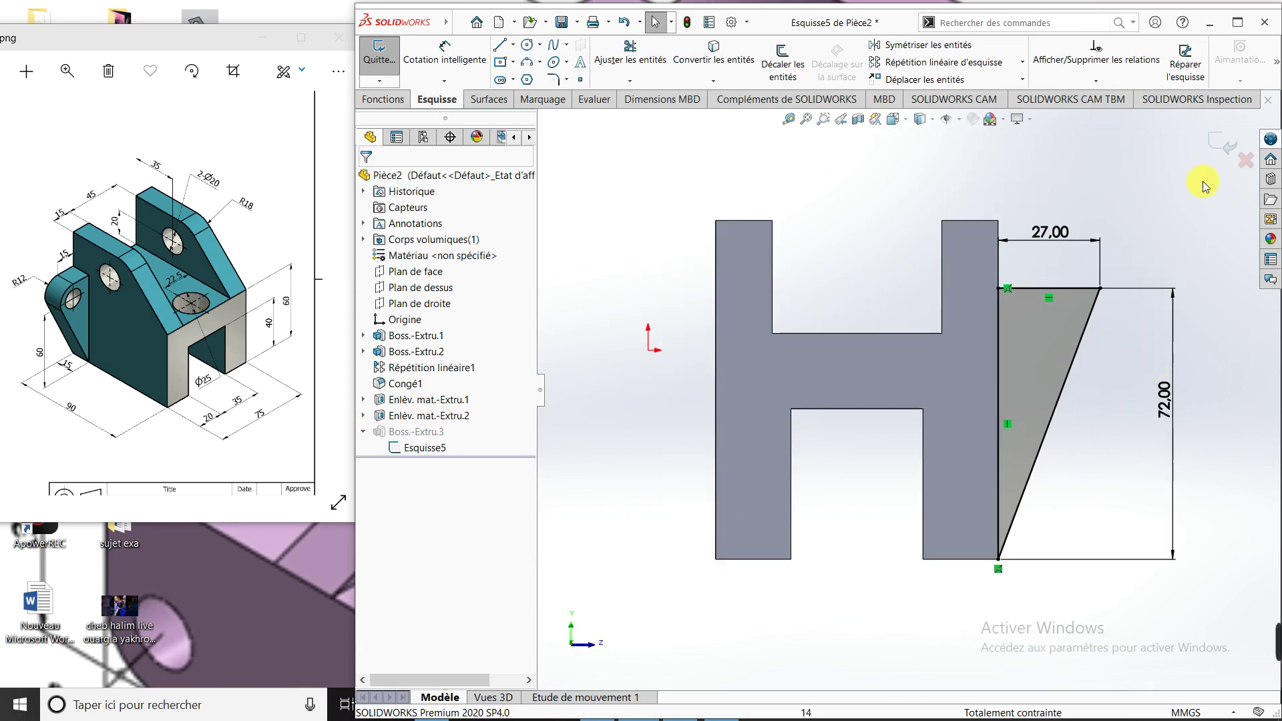
{"action": "left_click", "coordinate": [1230, 149]}
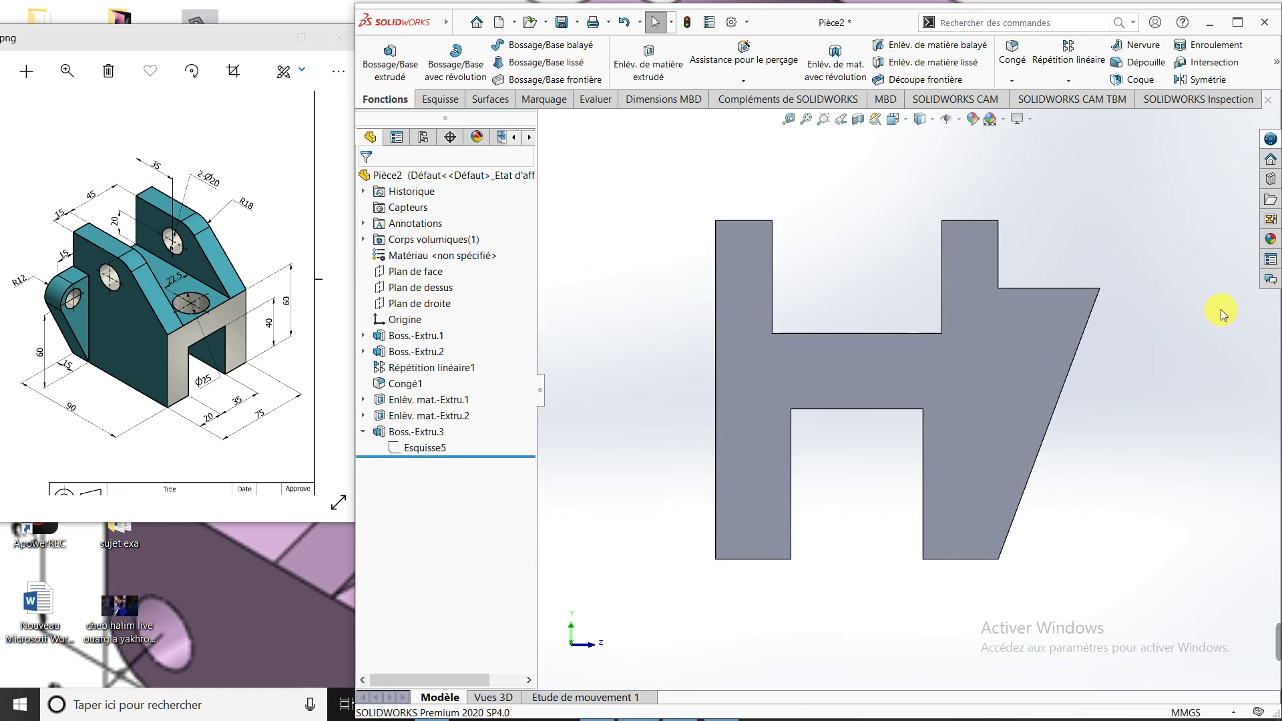
{"action": "mouse_move", "coordinate": [1222, 315]}
{"action": "middle_mouse_down"}
{"action": "mouse_move", "coordinate": [1110, 302]}
{"action": "mouse_move", "coordinate": [1021, 320]}
{"action": "middle_mouse_up"}
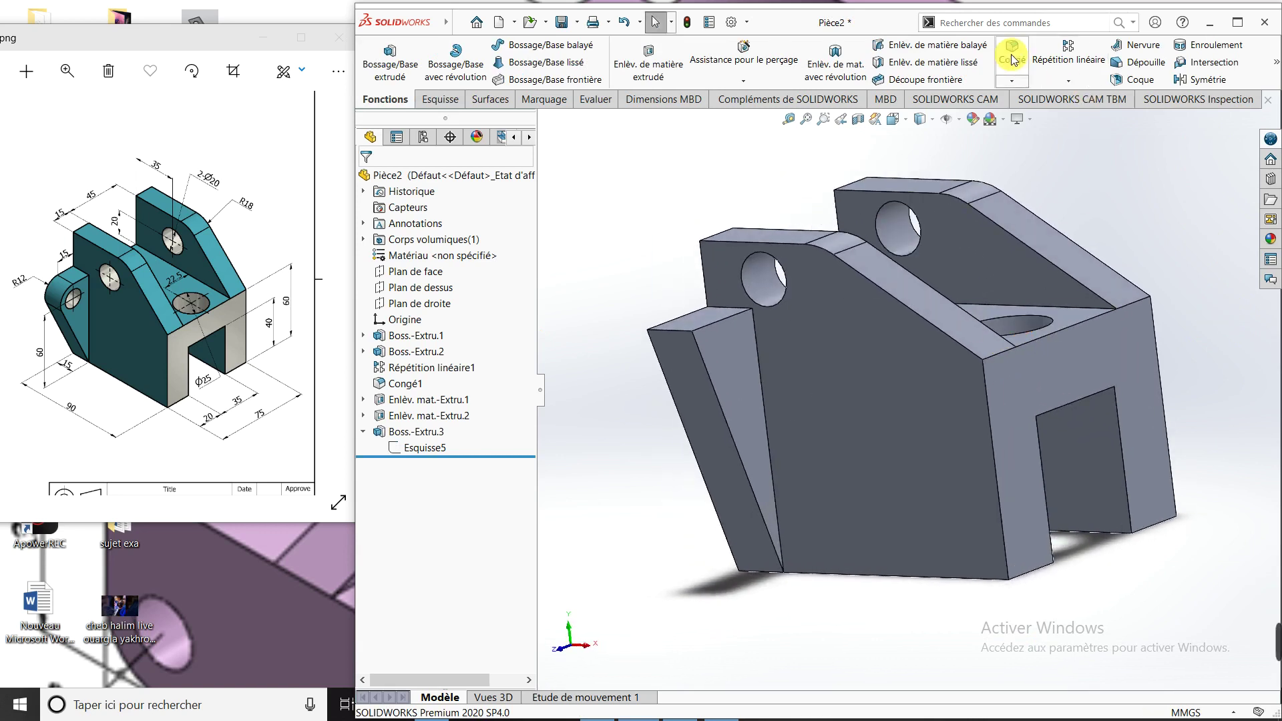
Step: Fillet the rib's top outer edge with a 12 mm radius as Congé2
{"action": "scroll", "coordinate": [687, 327], "scroll_direction": "down", "scroll_amount": 3}
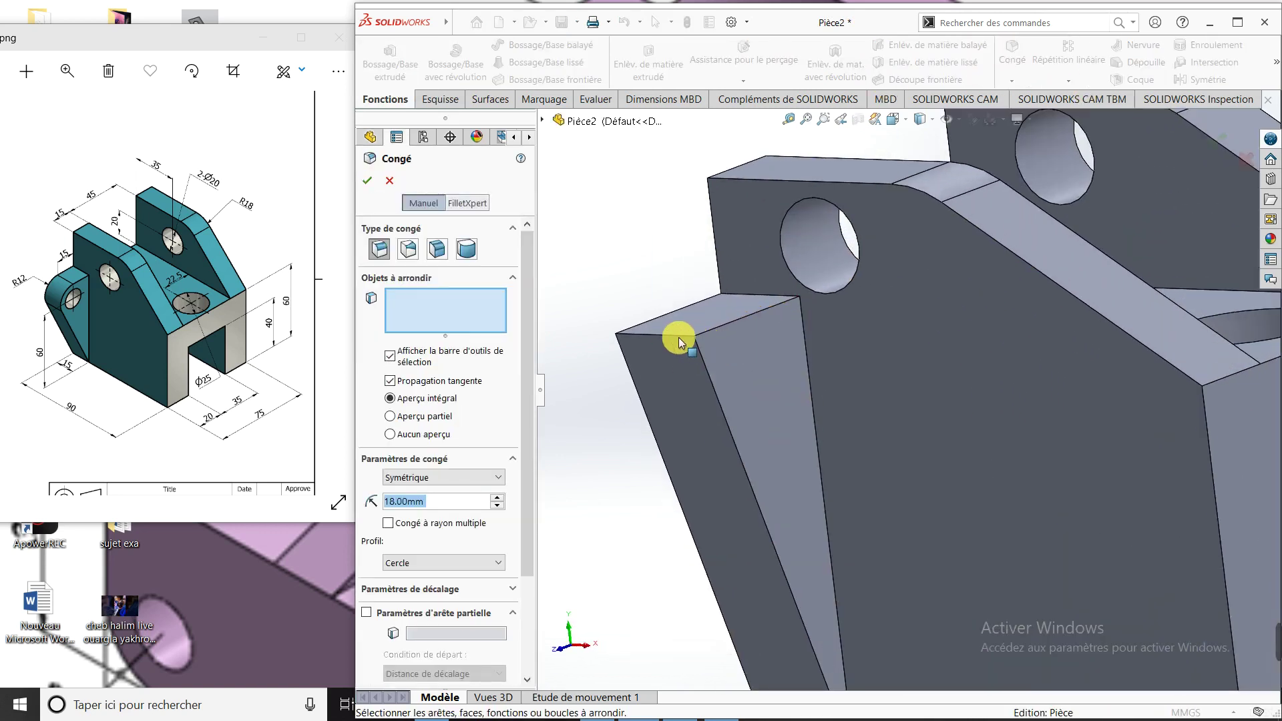
{"action": "left_click", "coordinate": [679, 337]}
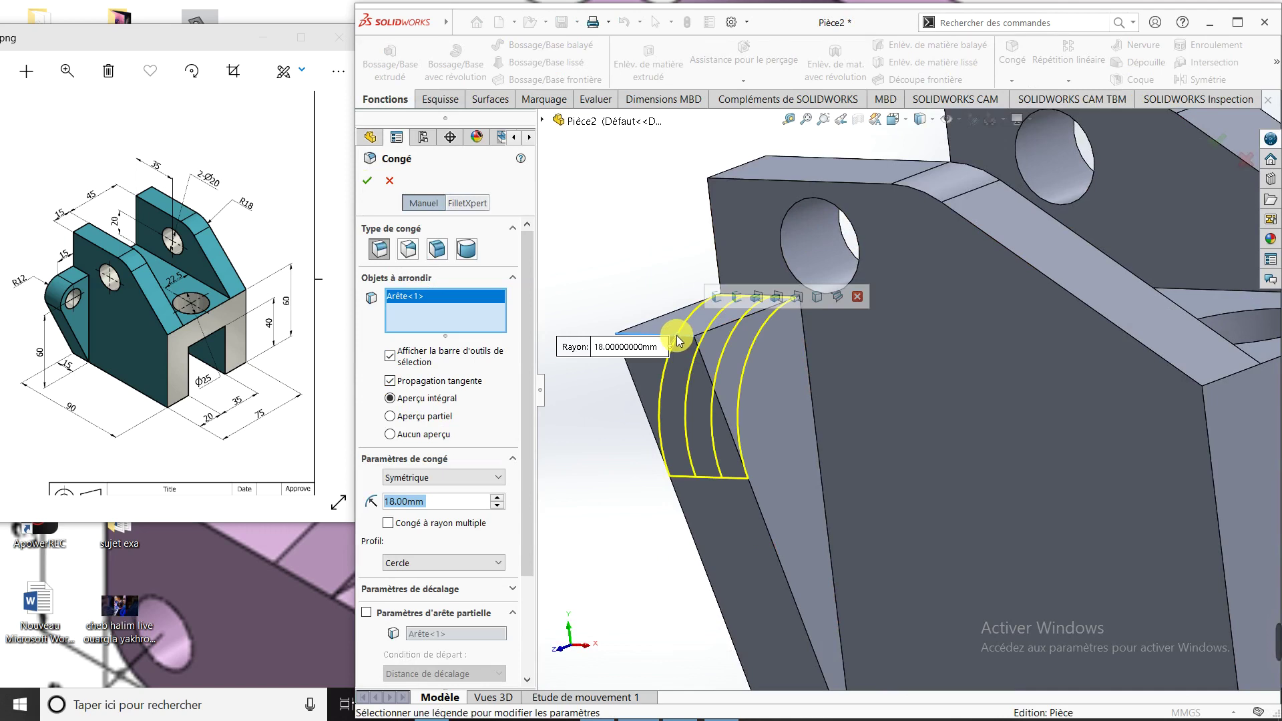
{"action": "type", "text": "12"}
{"action": "key", "text": "Return"}
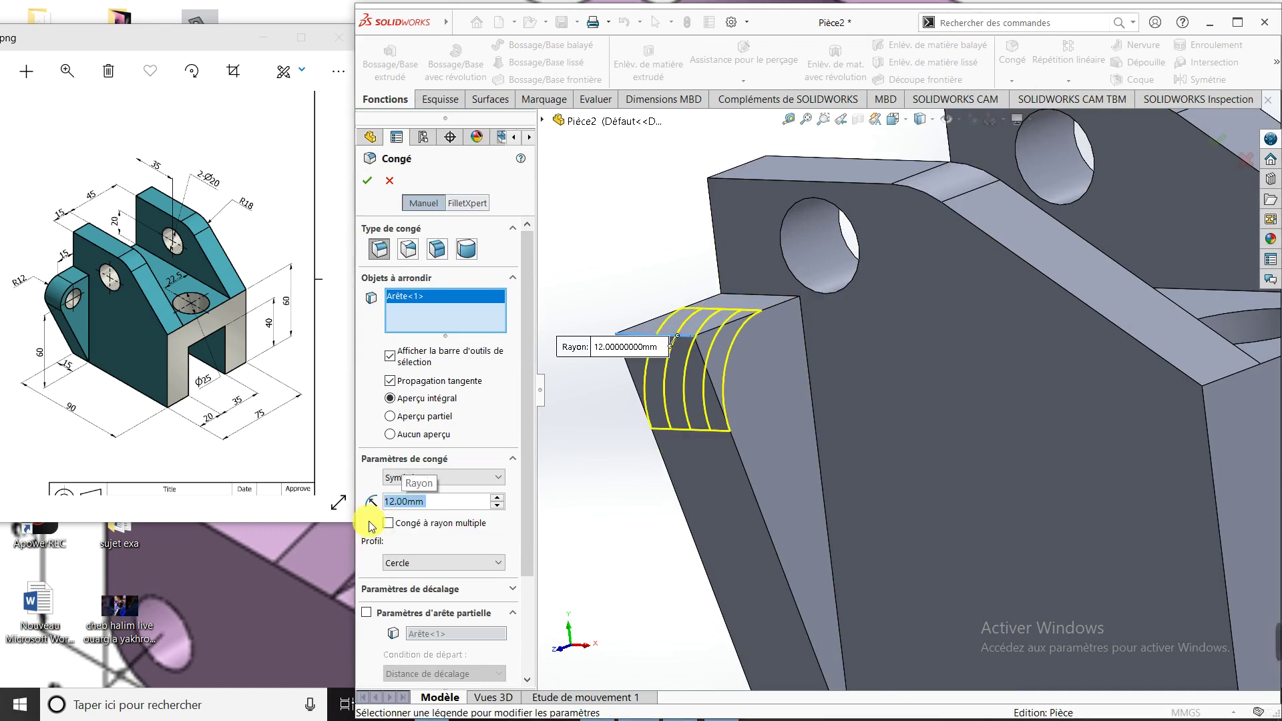
{"action": "left_click", "coordinate": [367, 181]}
{"action": "scroll", "coordinate": [600, 494], "scroll_direction": "up", "scroll_amount": 5}
{"action": "mouse_move", "coordinate": [663, 506]}
{"action": "middle_mouse_down"}
{"action": "mouse_move", "coordinate": [653, 463]}
{"action": "mouse_move", "coordinate": [610, 463]}
{"action": "mouse_move", "coordinate": [845, 399]}
{"action": "middle_mouse_up"}
{"action": "scroll", "coordinate": [845, 400], "scroll_direction": "up", "scroll_amount": 5}
Step: Start a sketch on the rib's flat side face, viewed head-on, and draw a small circle
{"action": "left_click", "coordinate": [869, 376]}
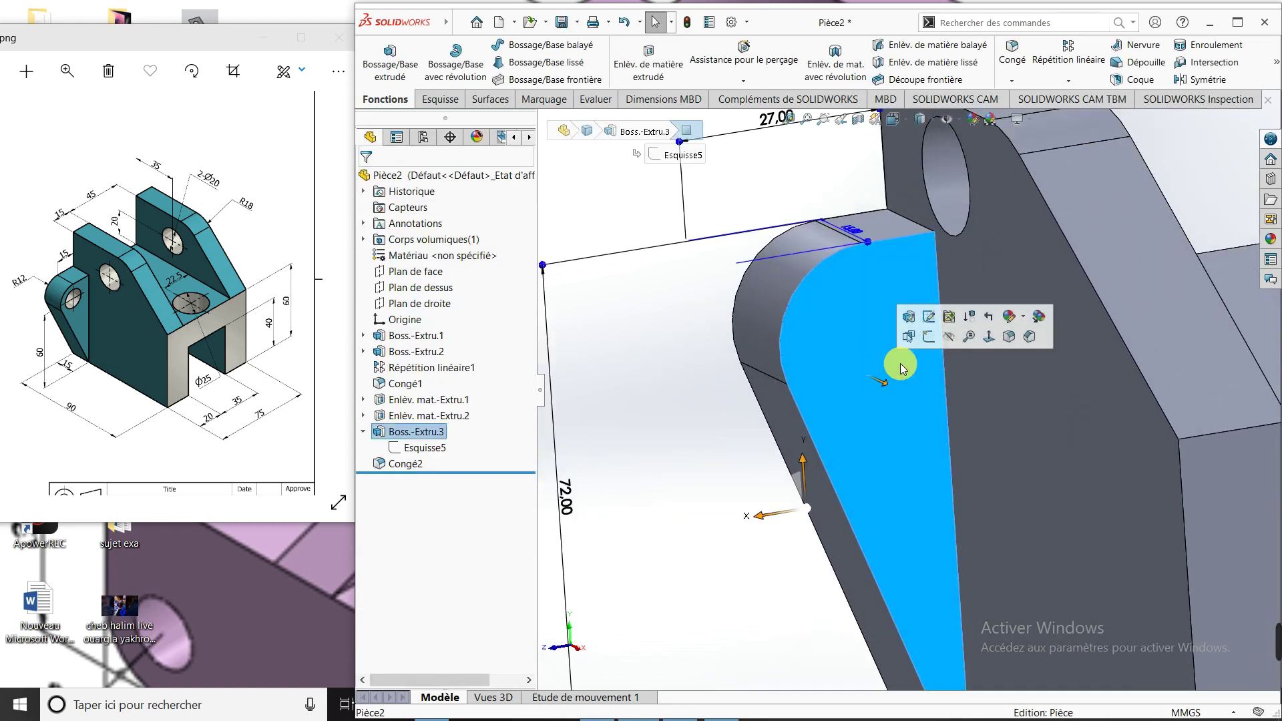
{"action": "left_click", "coordinate": [989, 336]}
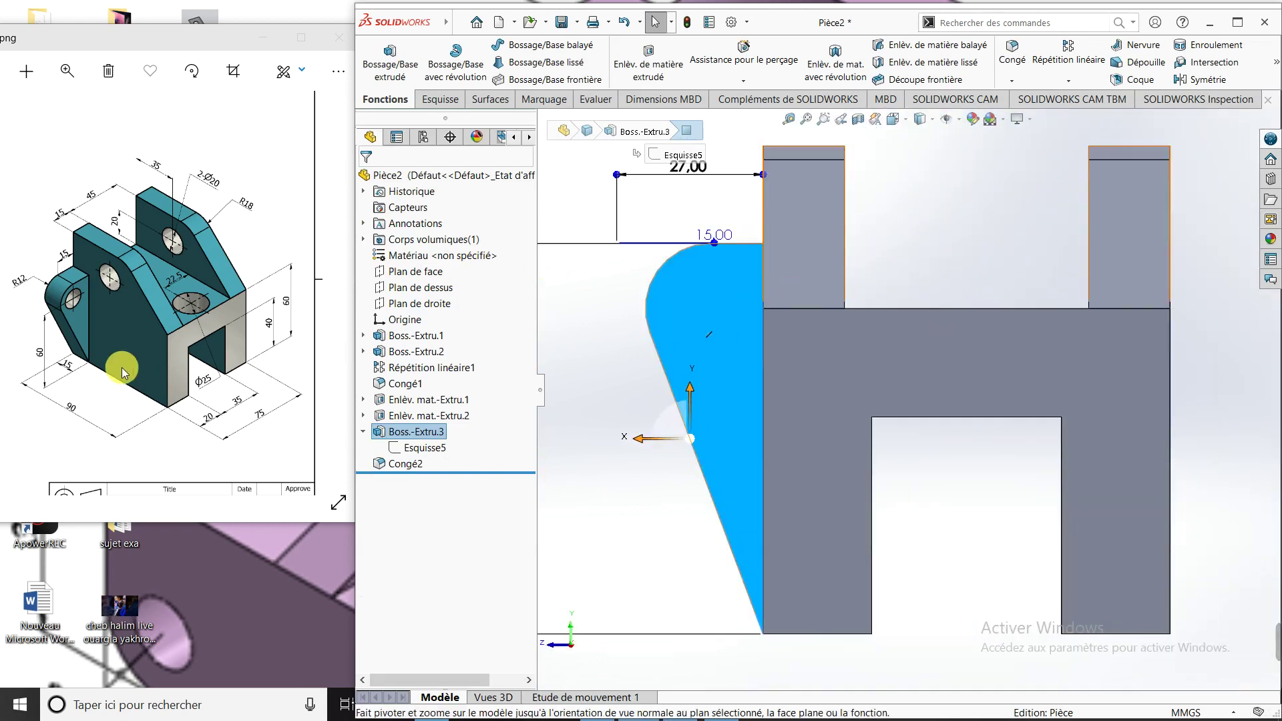
{"action": "left_click", "coordinate": [456, 108]}
{"action": "left_click", "coordinate": [378, 54]}
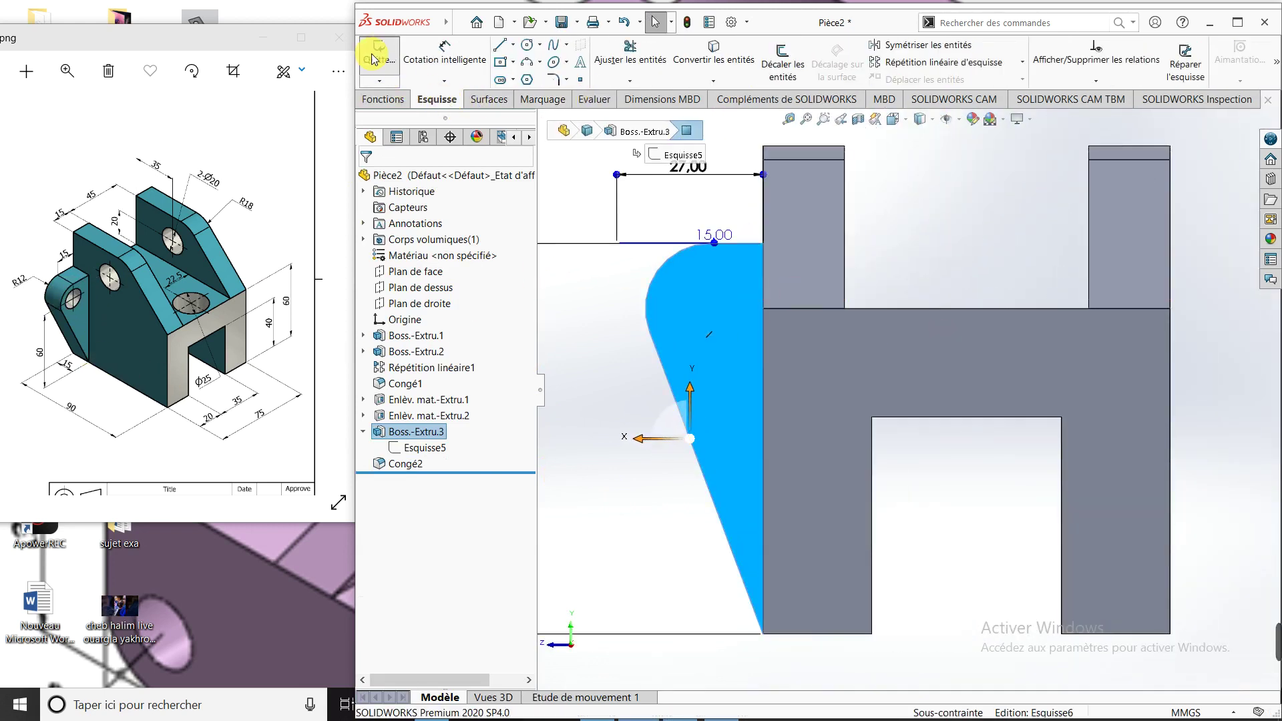
{"action": "left_click", "coordinate": [527, 45]}
{"action": "left_click", "coordinate": [708, 332]}
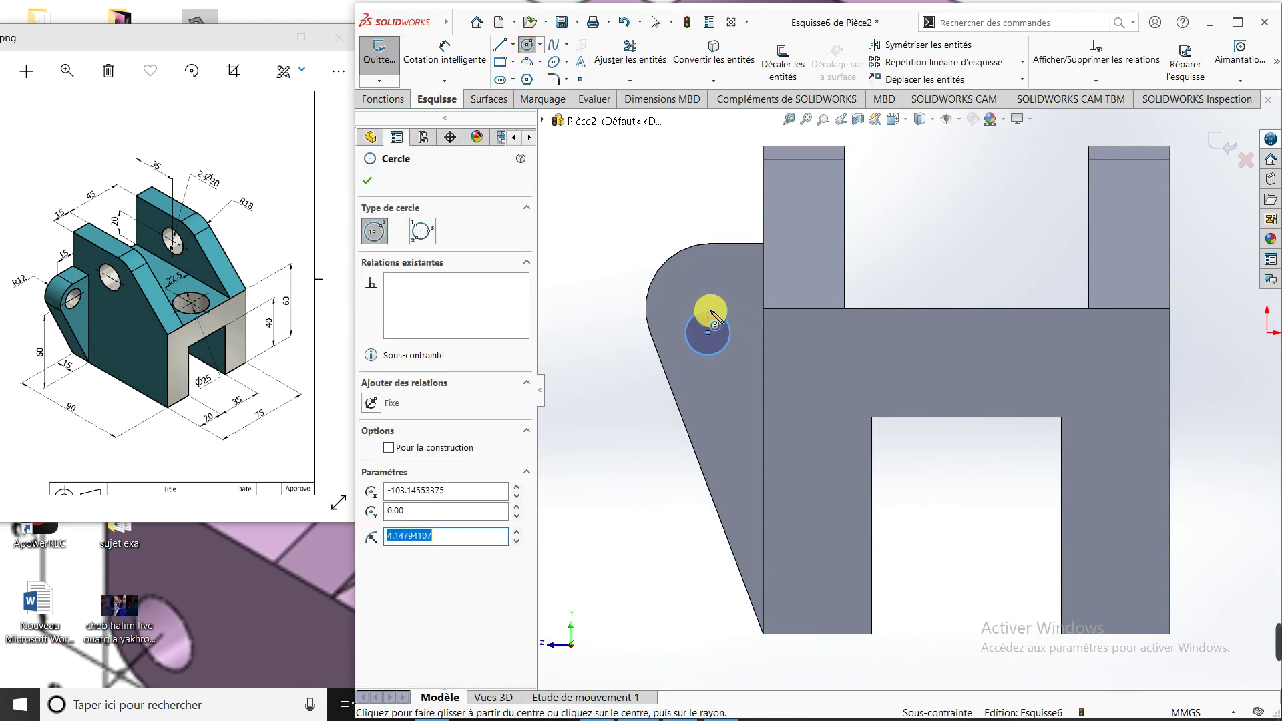
{"action": "key", "text": "Escape"}
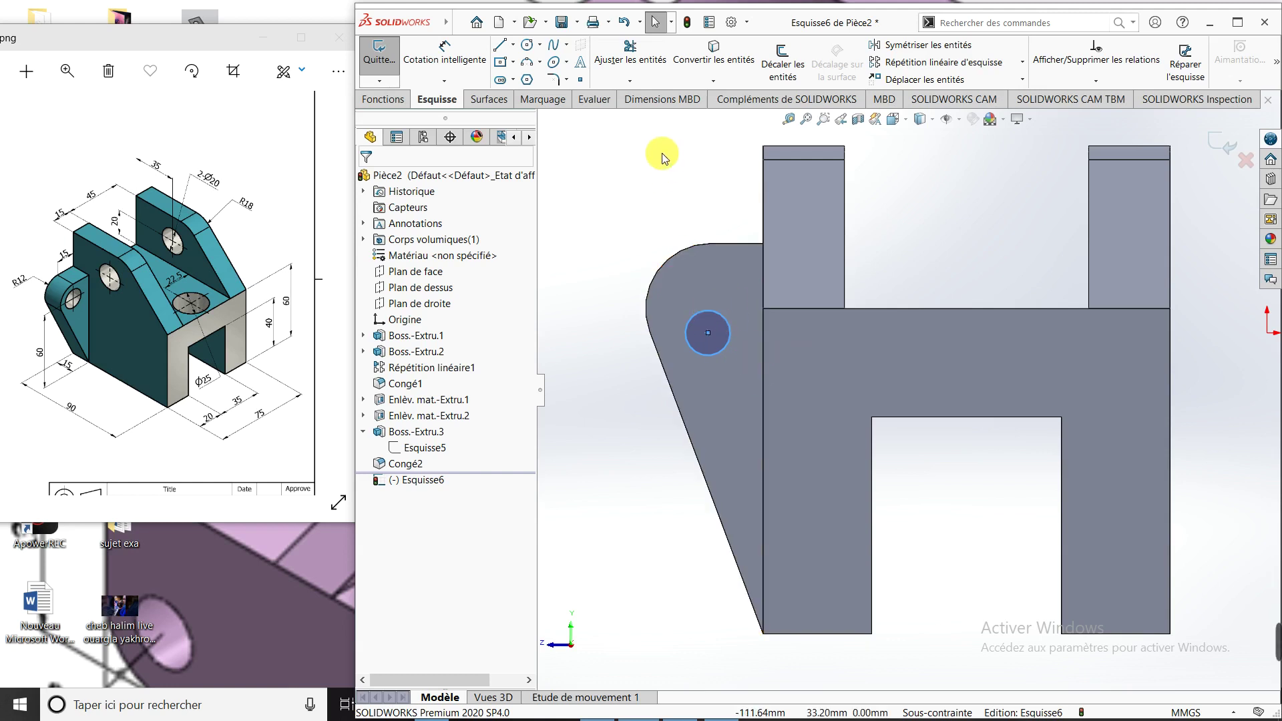
Step: Position the circle 15 mm from the vertical edge and 60 mm above the bottom corner
{"action": "left_click", "coordinate": [445, 52]}
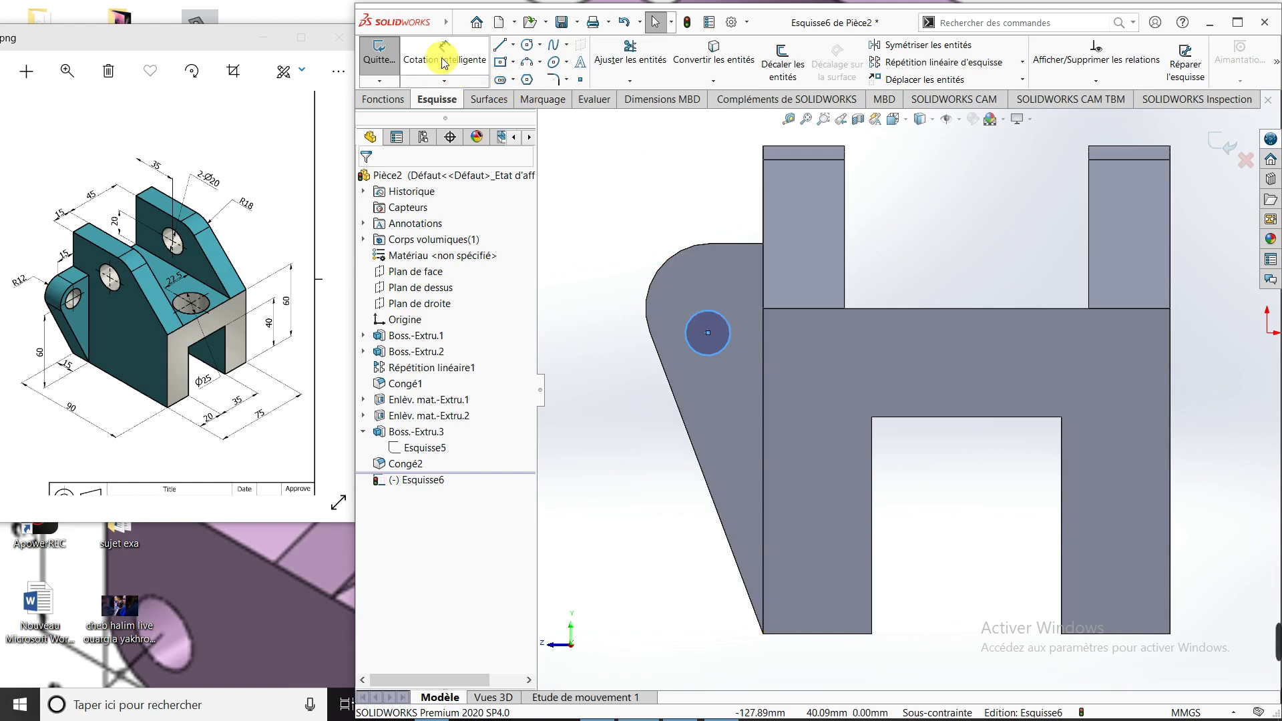
{"action": "left_click", "coordinate": [718, 315]}
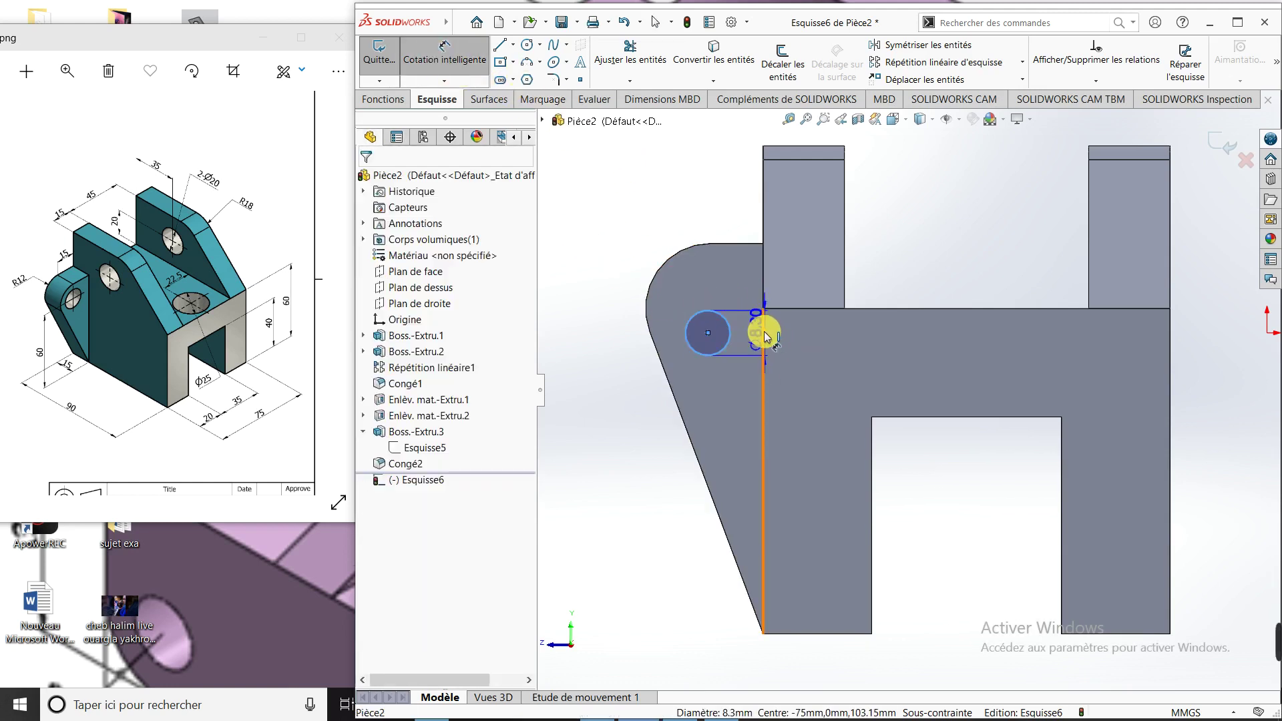
{"action": "left_click", "coordinate": [764, 331]}
{"action": "left_click", "coordinate": [806, 352]}
{"action": "type", "text": "1"}
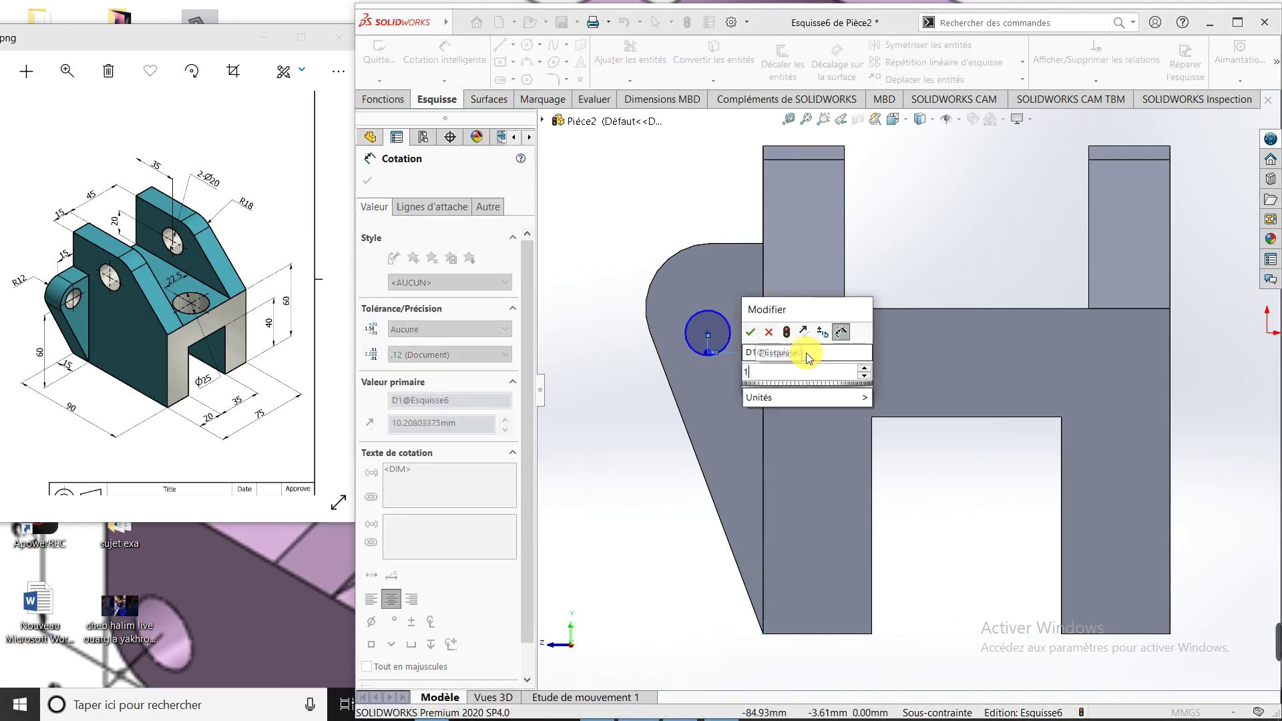
{"action": "type", "text": "5"}
{"action": "key", "text": "Return"}
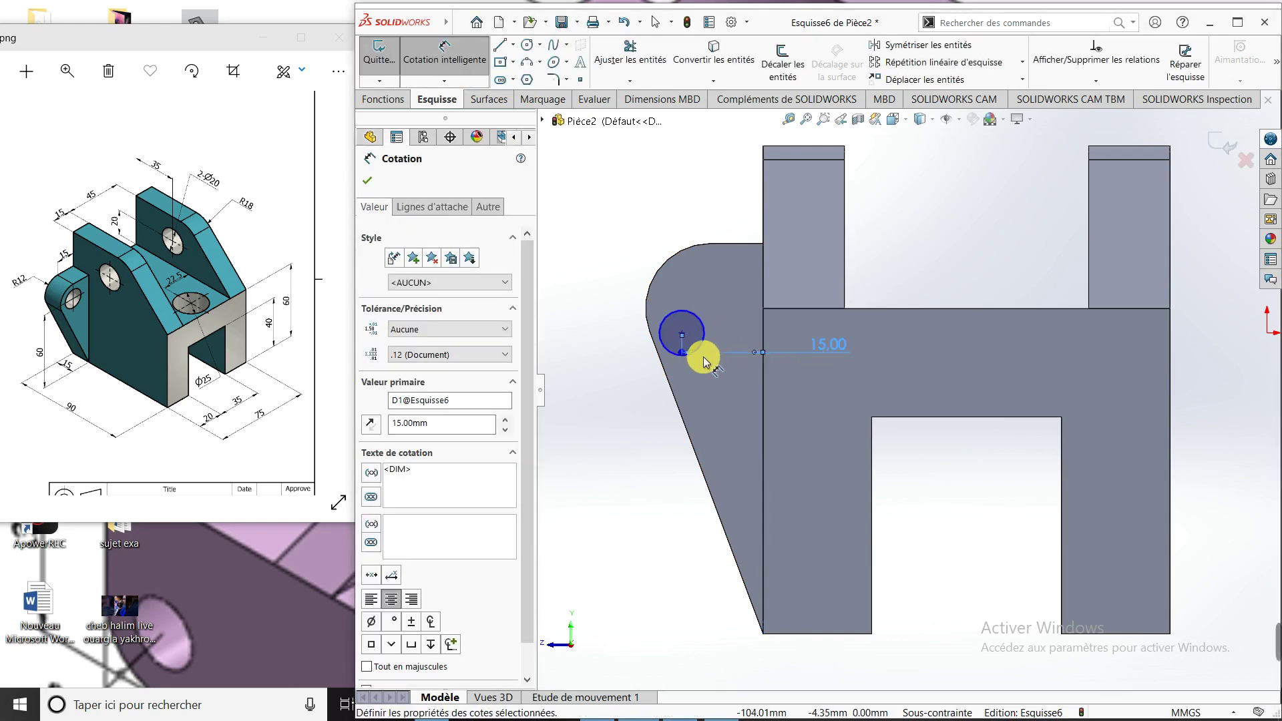
{"action": "left_click", "coordinate": [703, 327]}
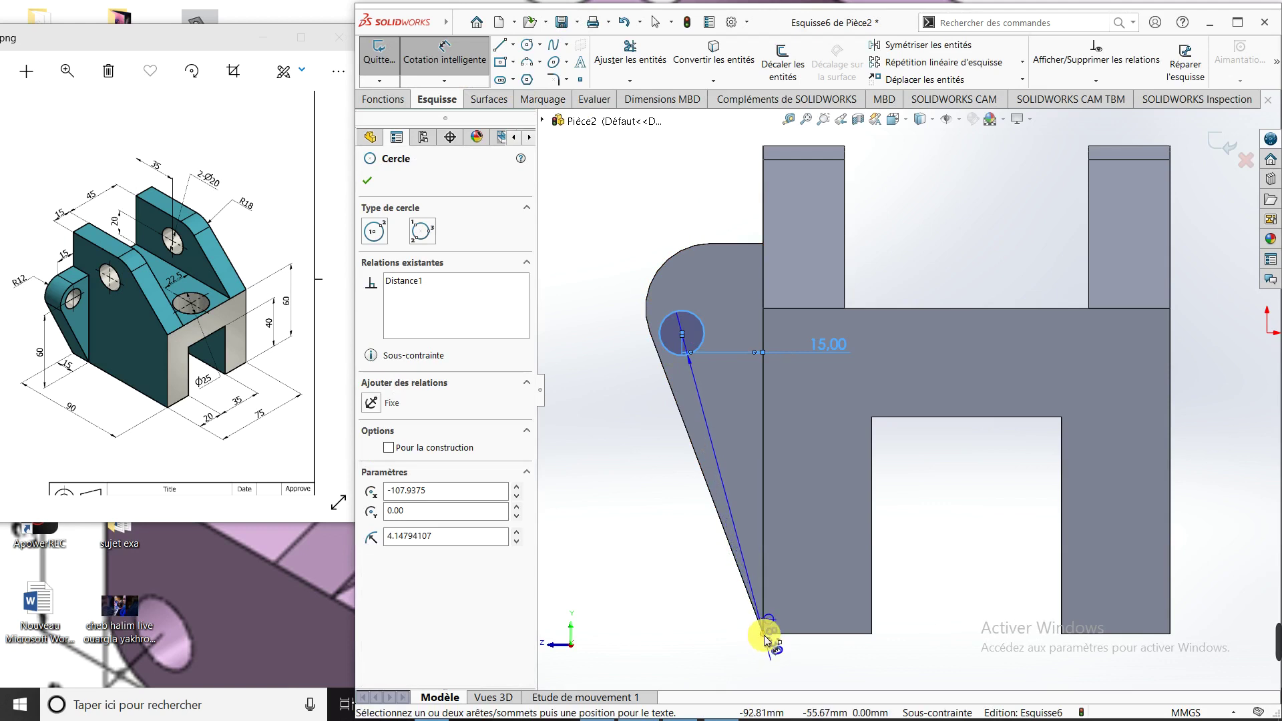
{"action": "left_click", "coordinate": [764, 635]}
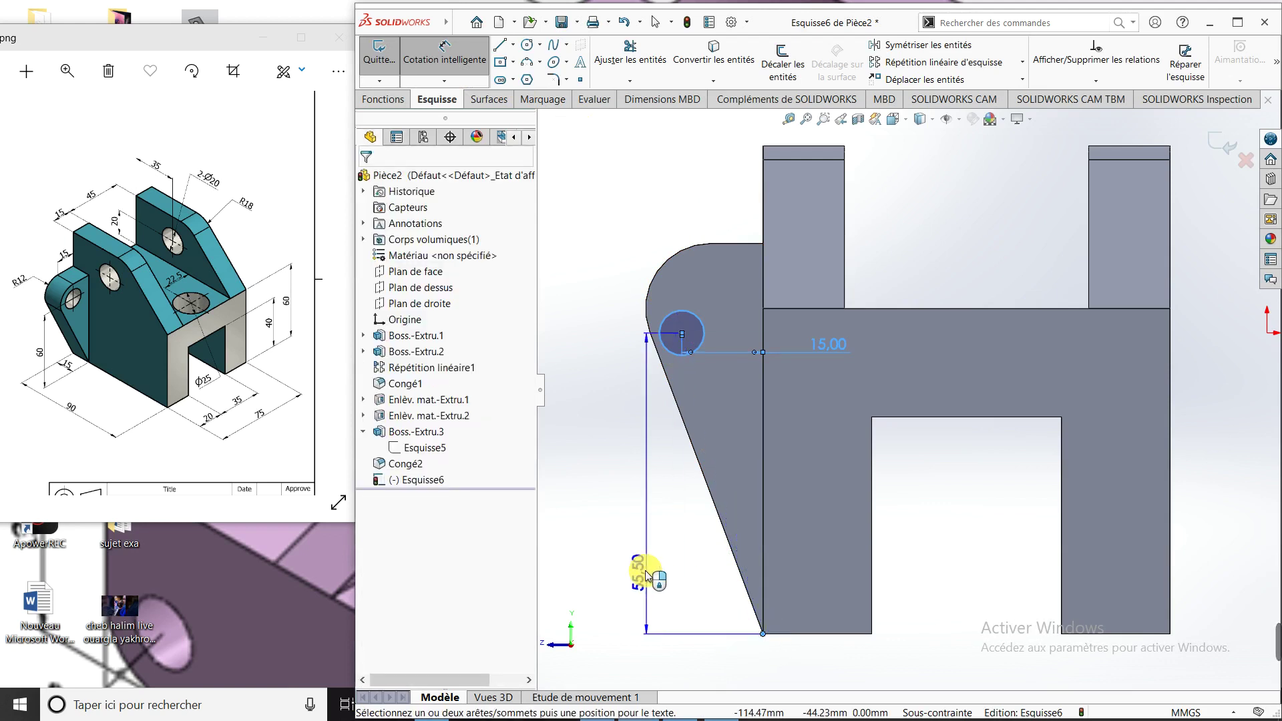
{"action": "left_click", "coordinate": [646, 530]}
{"action": "type", "text": "60"}
{"action": "key", "text": "Return"}
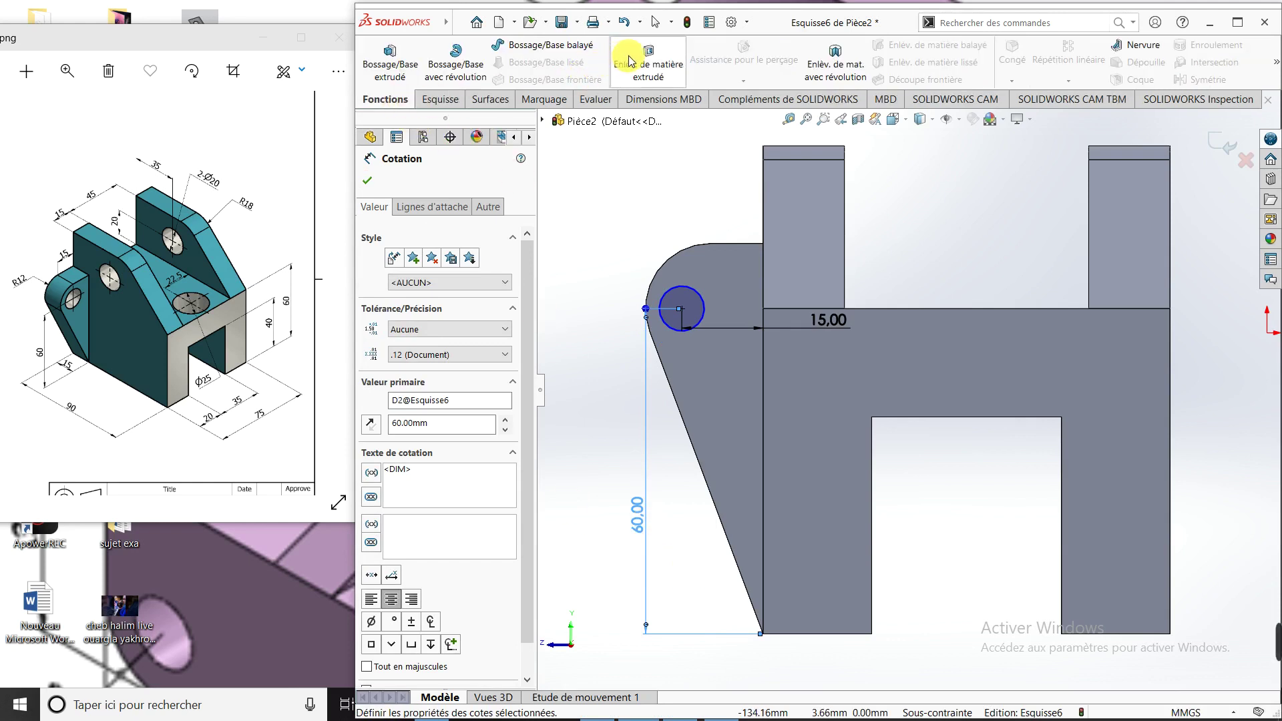
Step: Cut the small Esquisse6 circle Through All to bore a hole in the rounded lug
{"action": "left_click", "coordinate": [647, 63]}
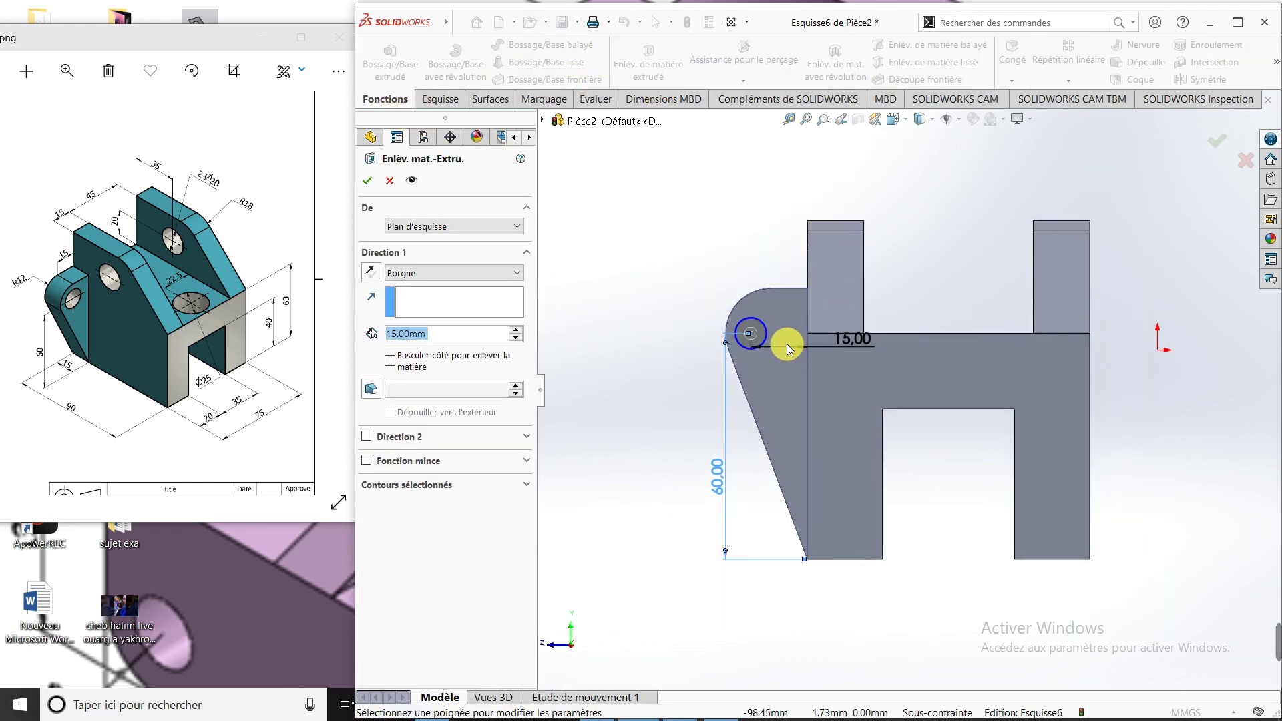
{"action": "left_click", "coordinate": [490, 273]}
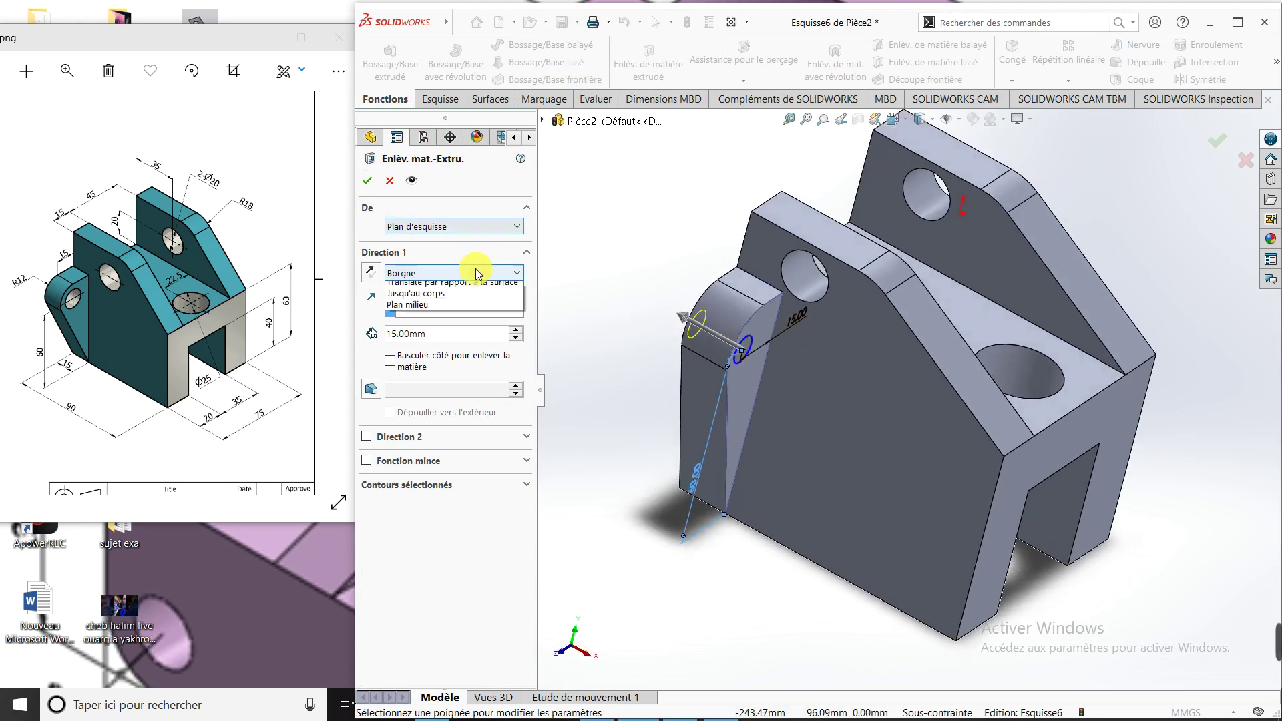
{"action": "left_click", "coordinate": [471, 301]}
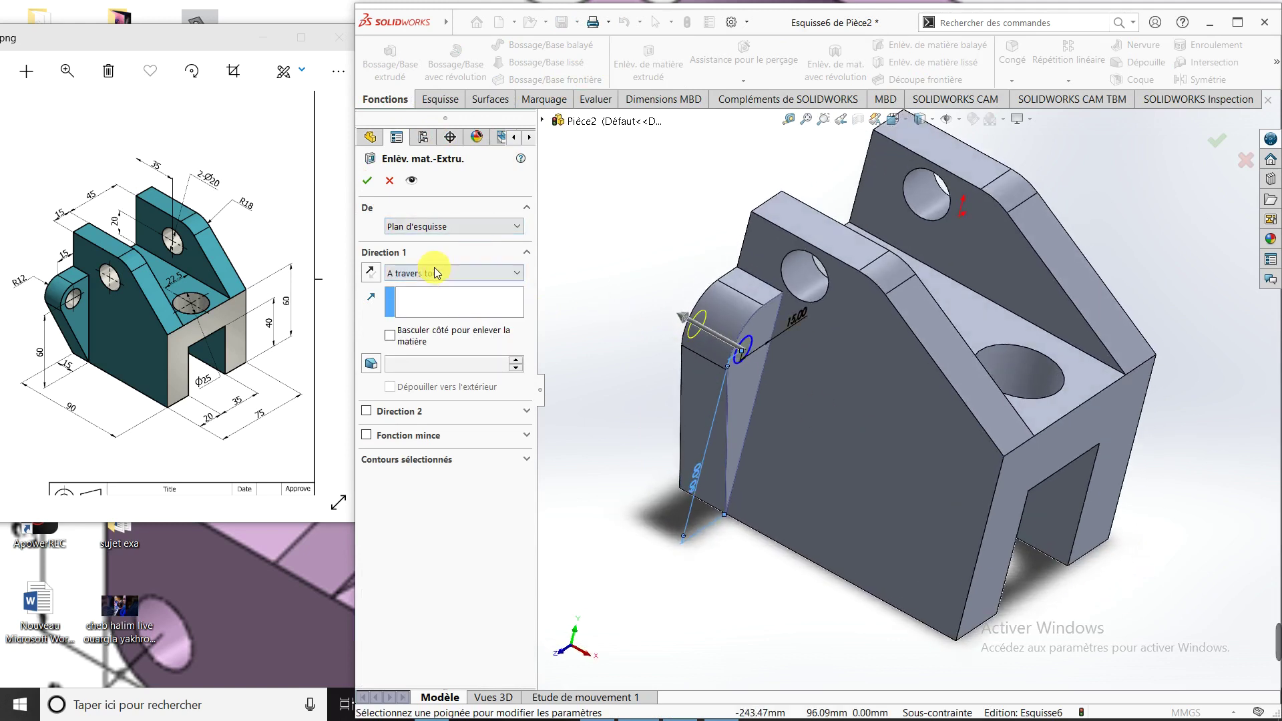
{"action": "left_click", "coordinate": [366, 180]}
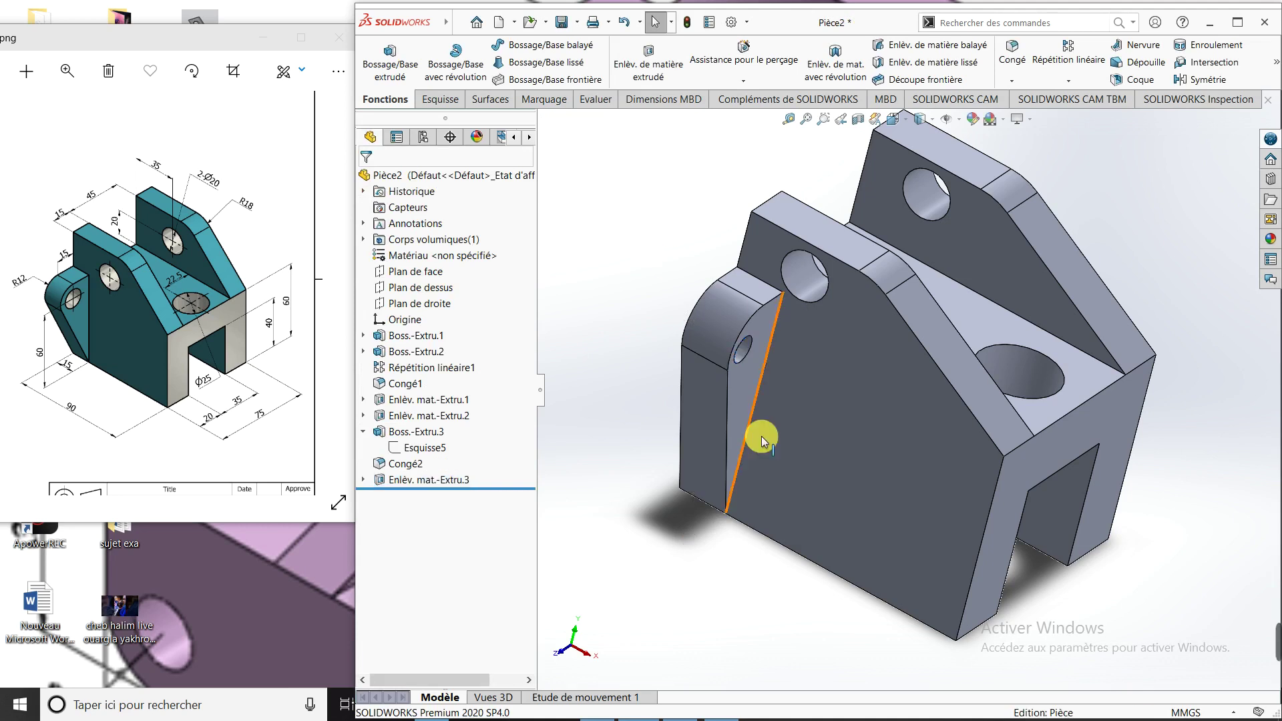
{"action": "mouse_move", "coordinate": [772, 441]}
{"action": "middle_mouse_down"}
{"action": "mouse_move", "coordinate": [612, 448]}
{"action": "mouse_move", "coordinate": [839, 437]}
{"action": "middle_mouse_up"}
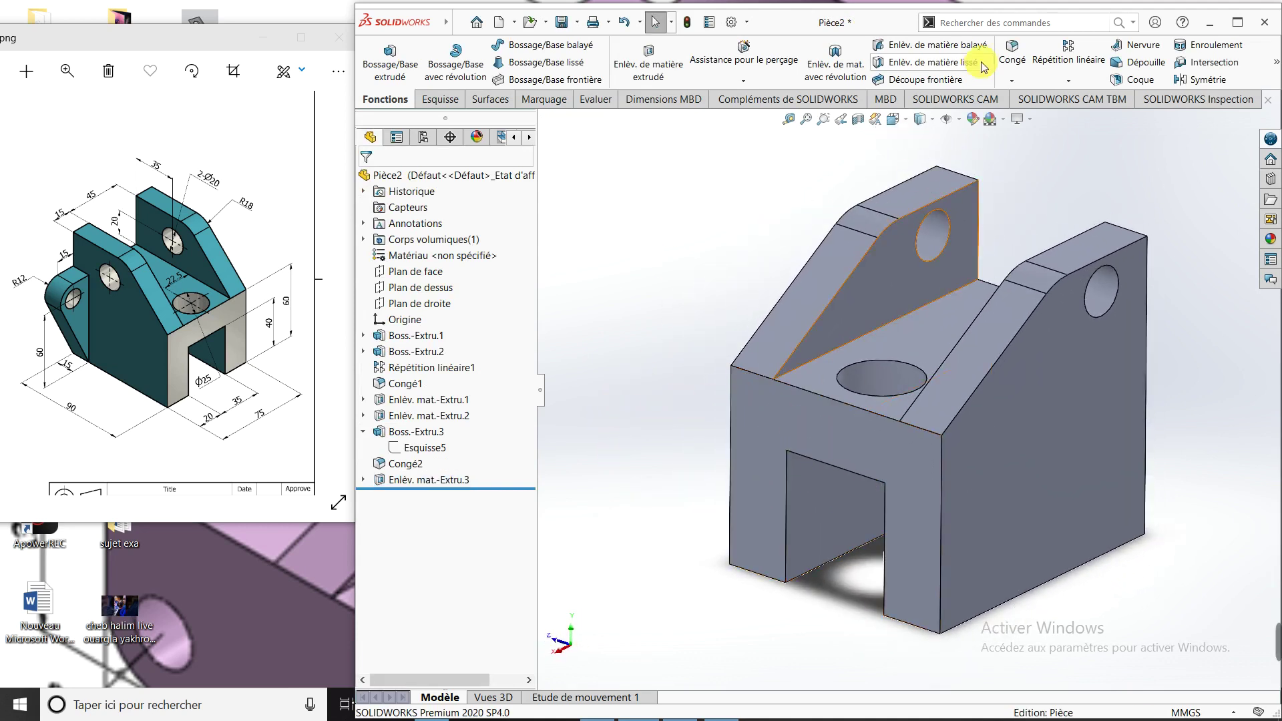
Step: Apply a pale green appearance to the entire Pièce2 part after trying teal and bright green
{"action": "left_click", "coordinate": [974, 120]}
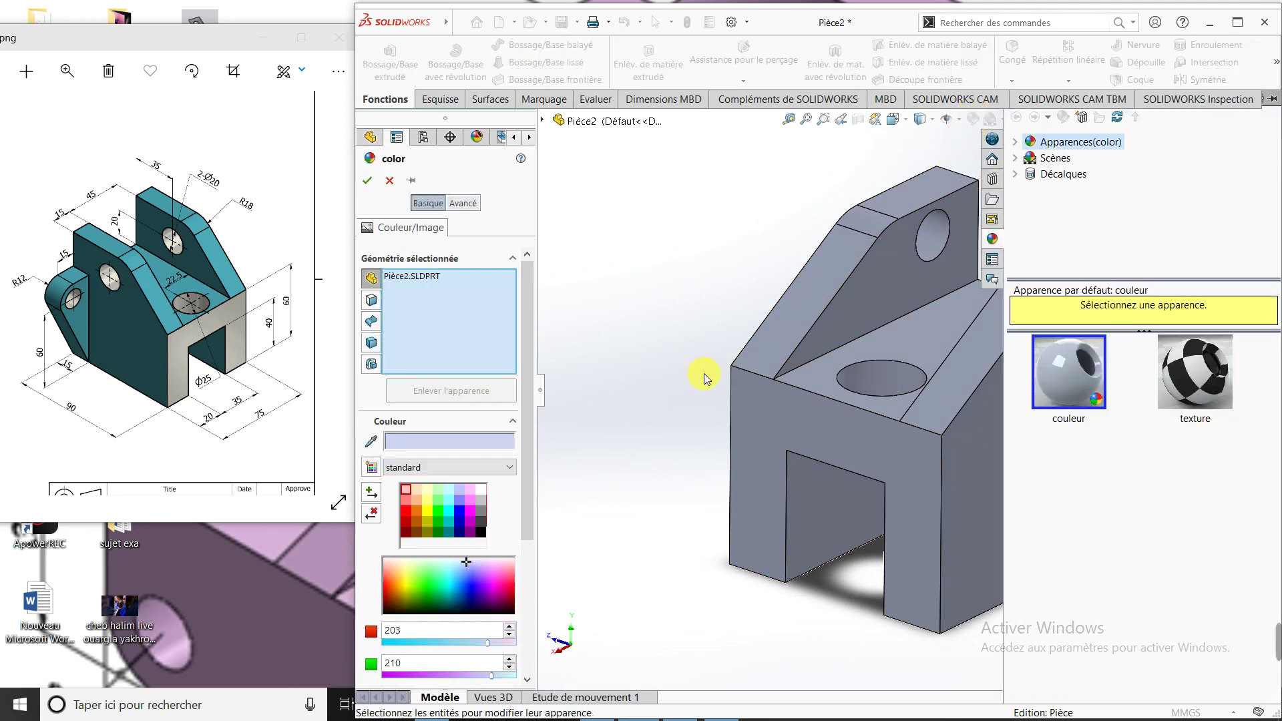
{"action": "left_click", "coordinate": [449, 503]}
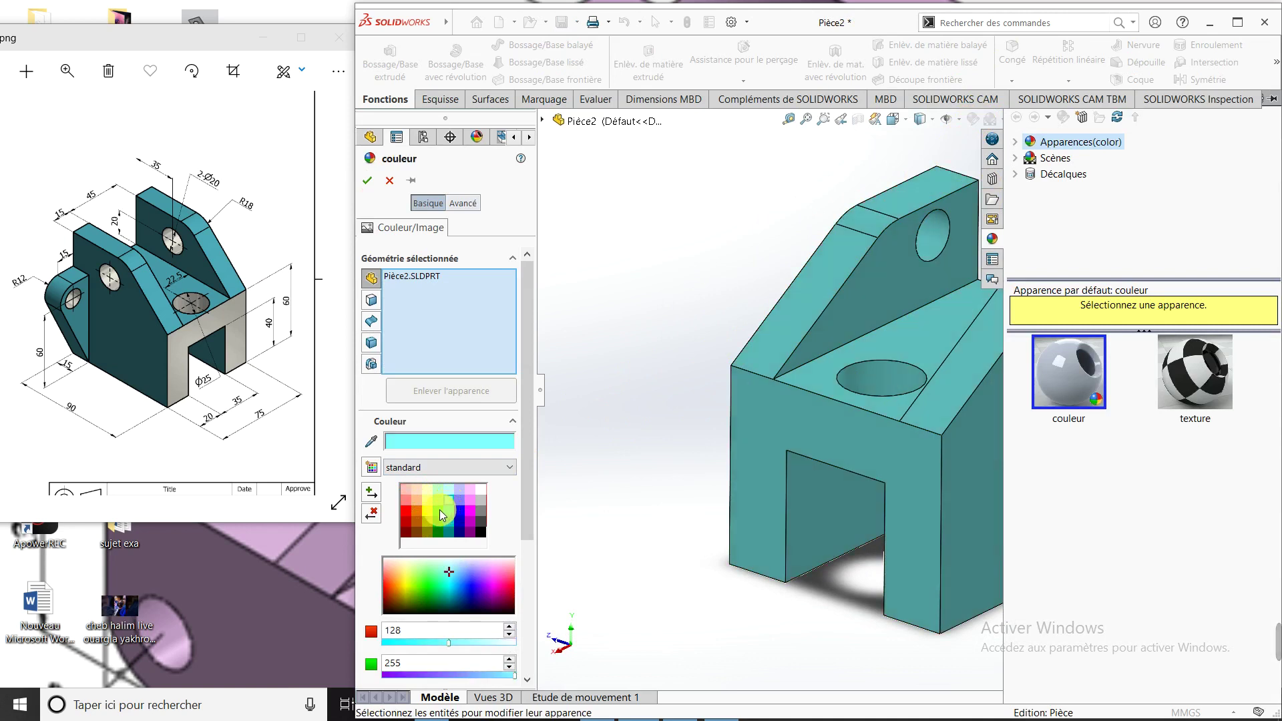
{"action": "left_click", "coordinate": [438, 510]}
{"action": "left_click", "coordinate": [440, 491]}
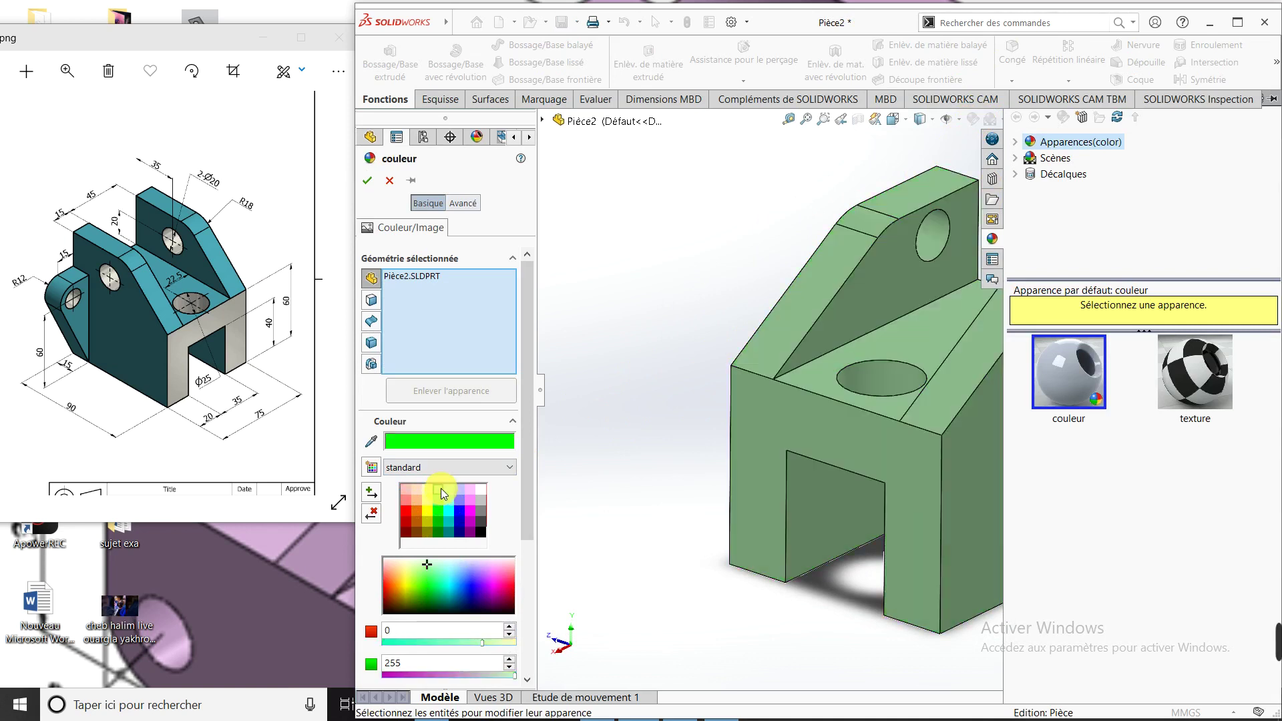
{"action": "left_click", "coordinate": [366, 180]}
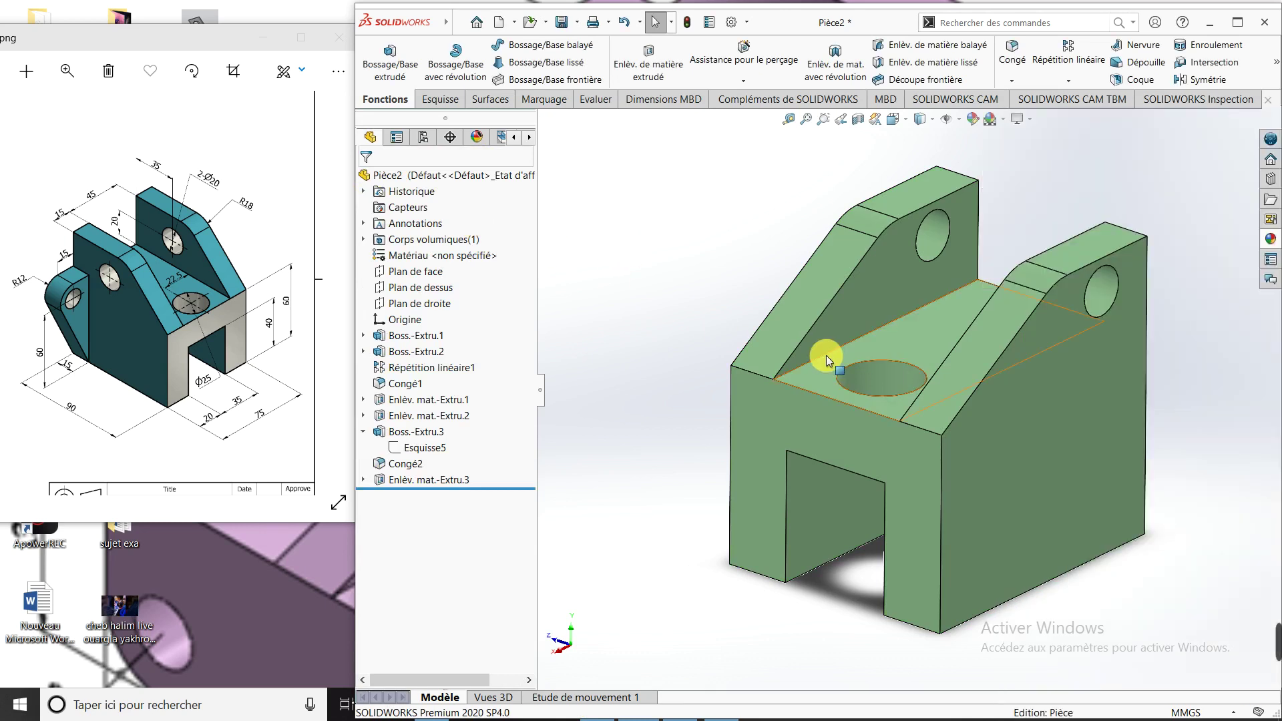
{"action": "middle_click_drag", "start_coordinate": [826, 355], "coordinate": [855, 362]}
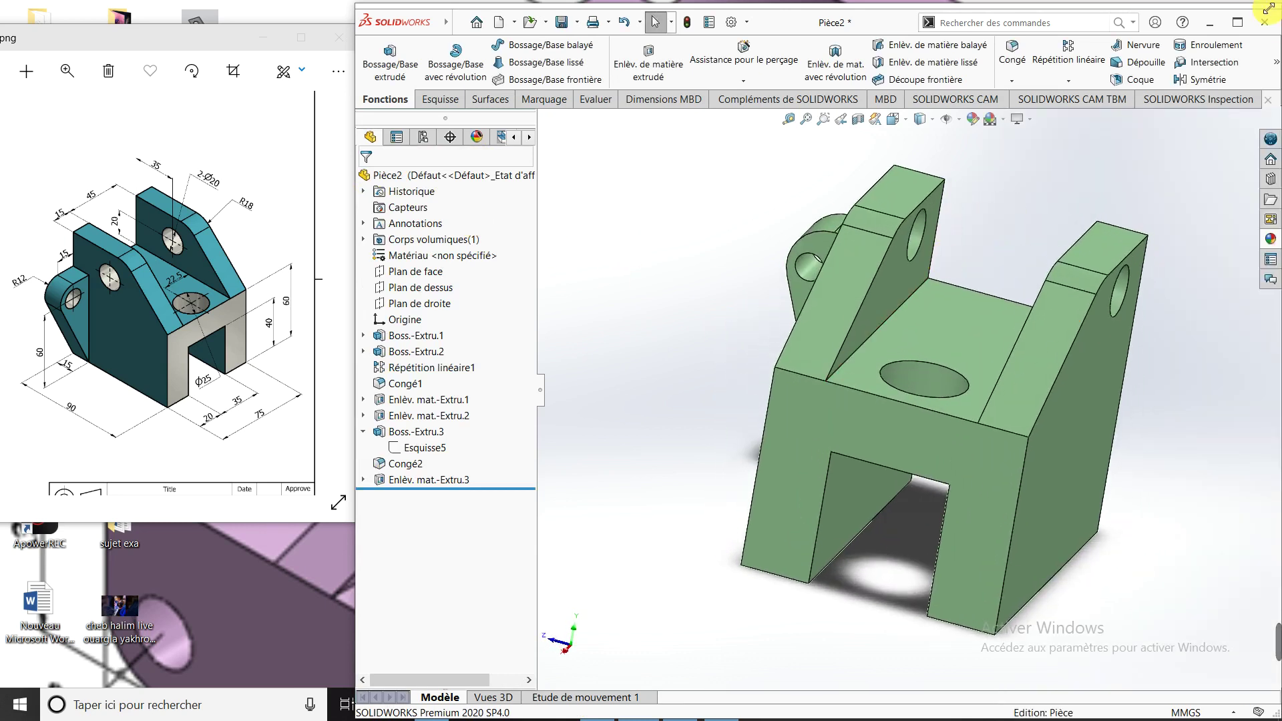
{"action": "left_click", "coordinate": [1209, 22]}
{"action": "left_click", "coordinate": [1082, 705]}
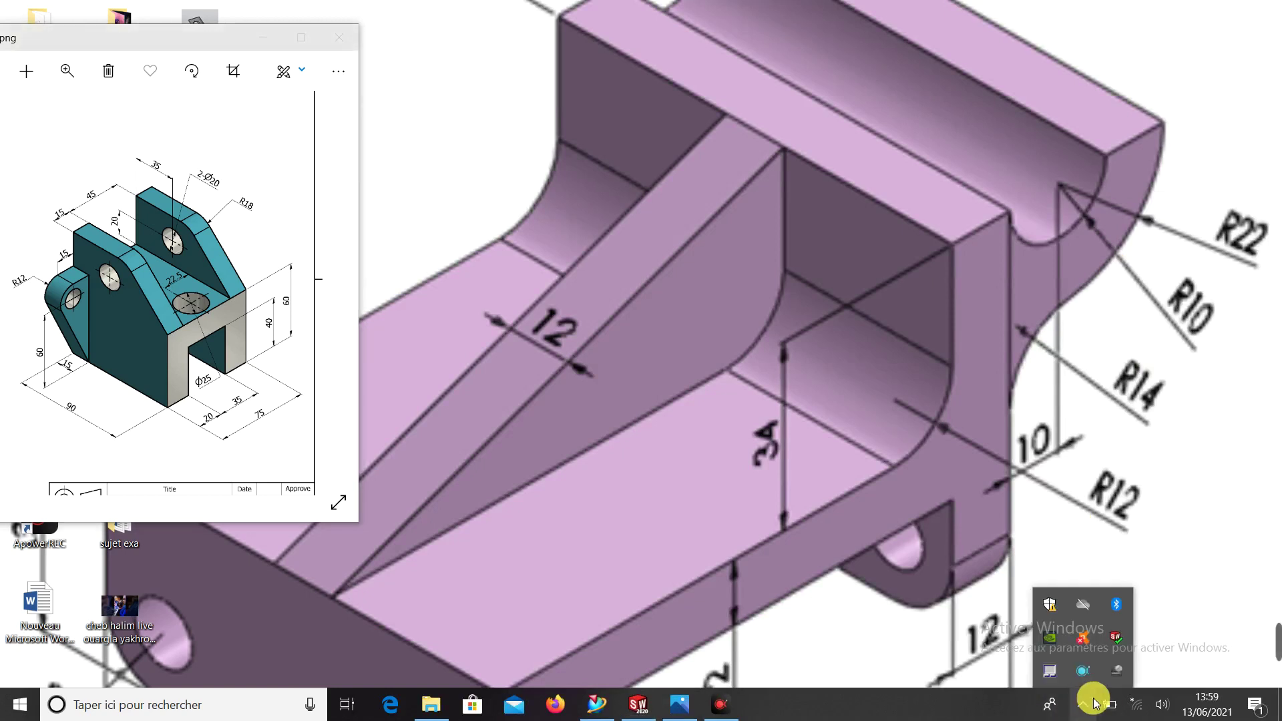
{"action": "left_click", "coordinate": [1084, 674]}
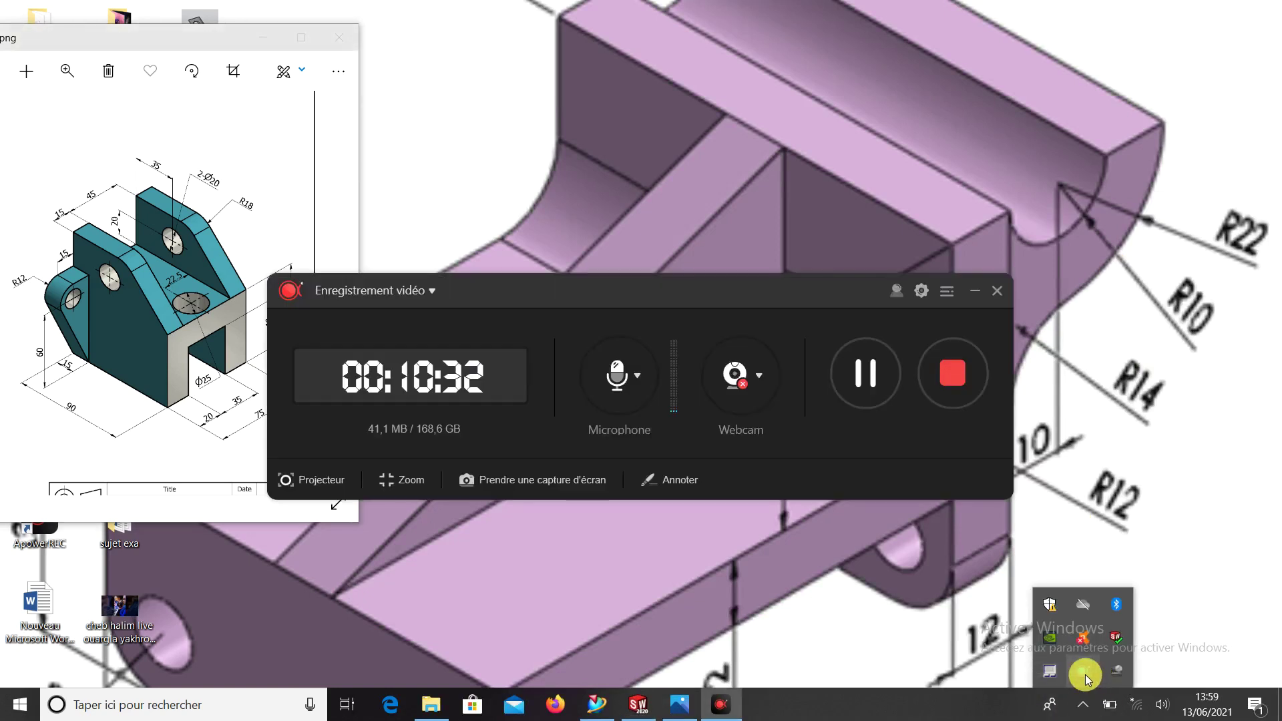
{"action": "left_click", "coordinate": [978, 293]}
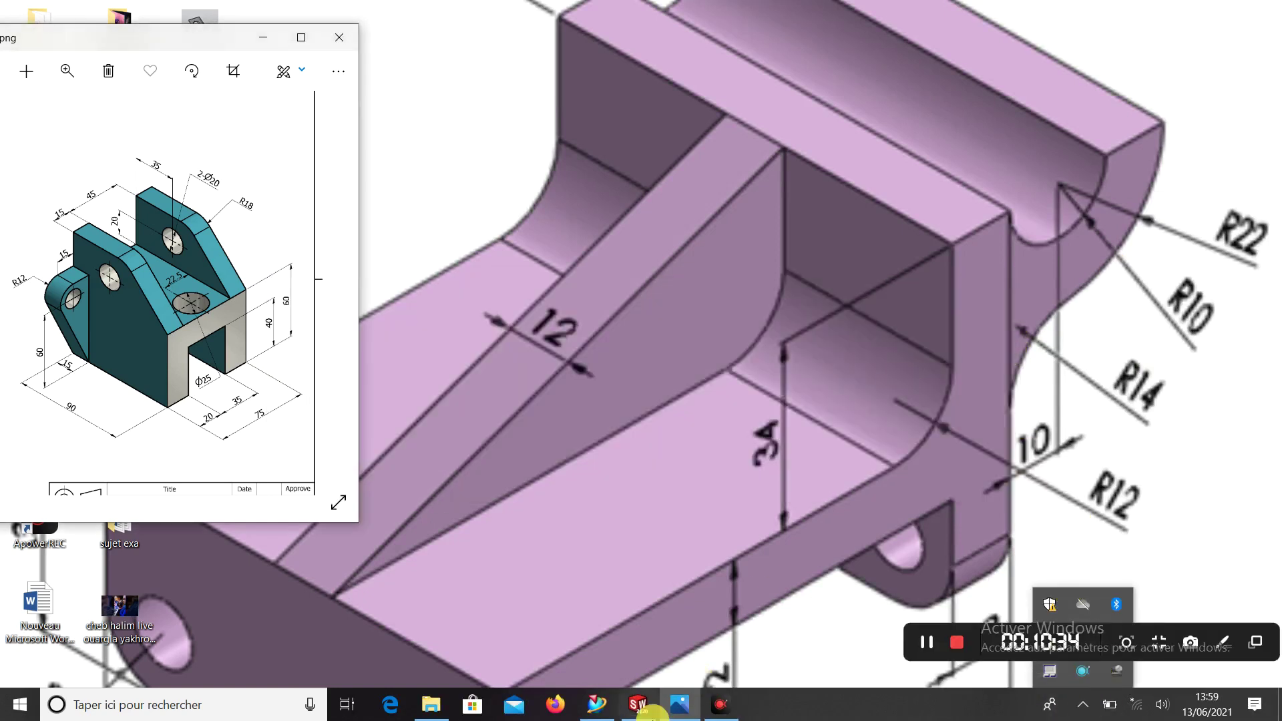
{"action": "left_click", "coordinate": [638, 705]}
{"action": "middle_click_drag", "start_coordinate": [851, 447], "coordinate": [823, 445]}
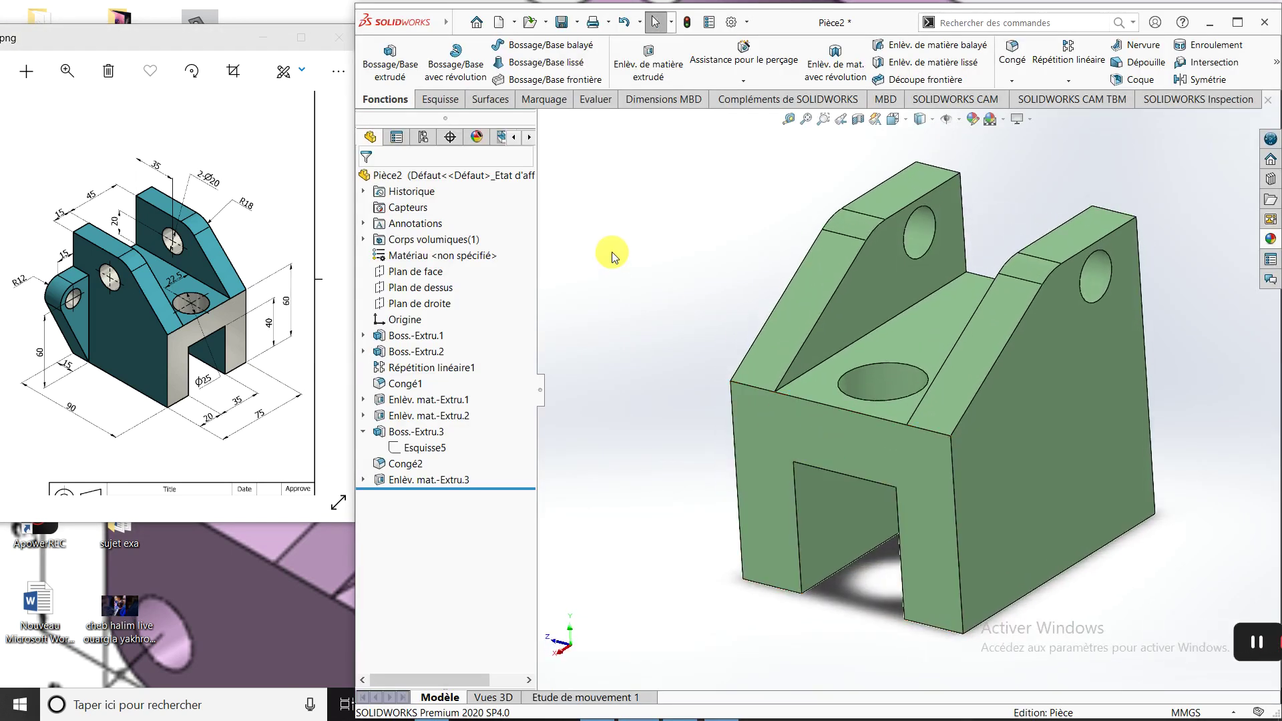
{"action": "scroll", "coordinate": [934, 435], "scroll_direction": "down", "scroll_amount": 4}
{"action": "scroll", "coordinate": [947, 433], "scroll_direction": "up", "scroll_amount": 3}
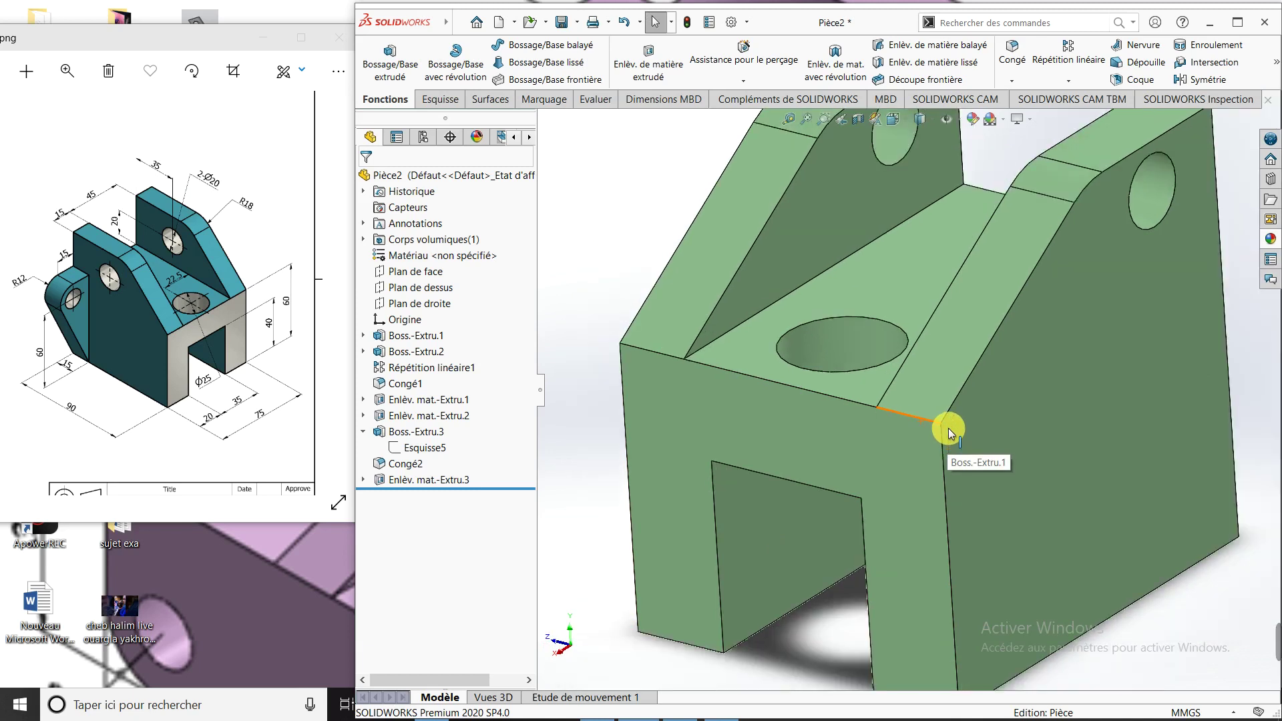